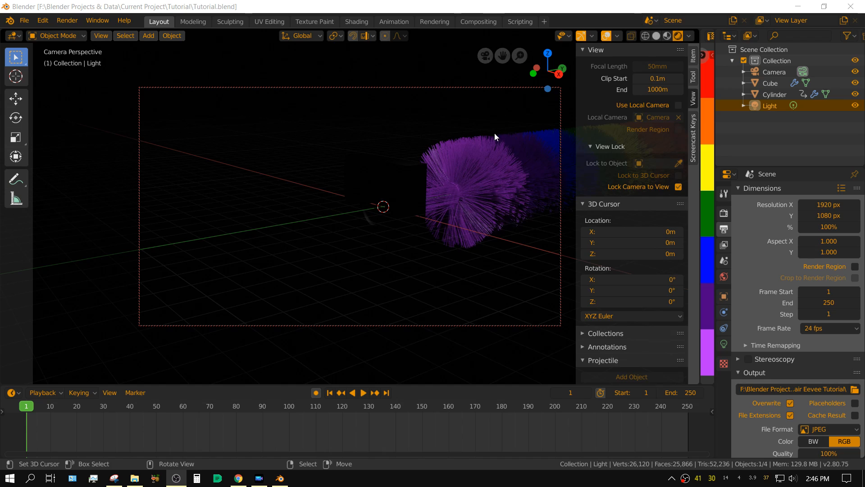
Step: Play the finished rainbow hair animation and view it from another angle before pausing it
{"action": "left_click", "coordinate": [363, 393]}
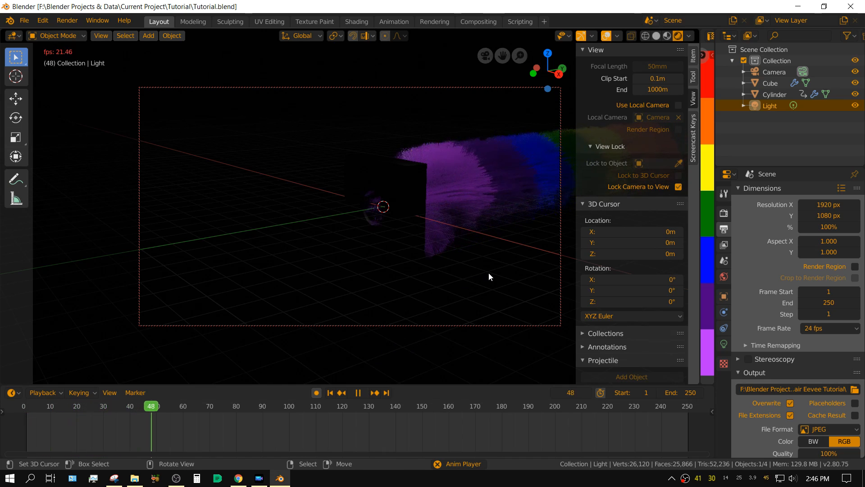
{"action": "middle_click_drag", "start_coordinate": [488, 273], "coordinate": [453, 275]}
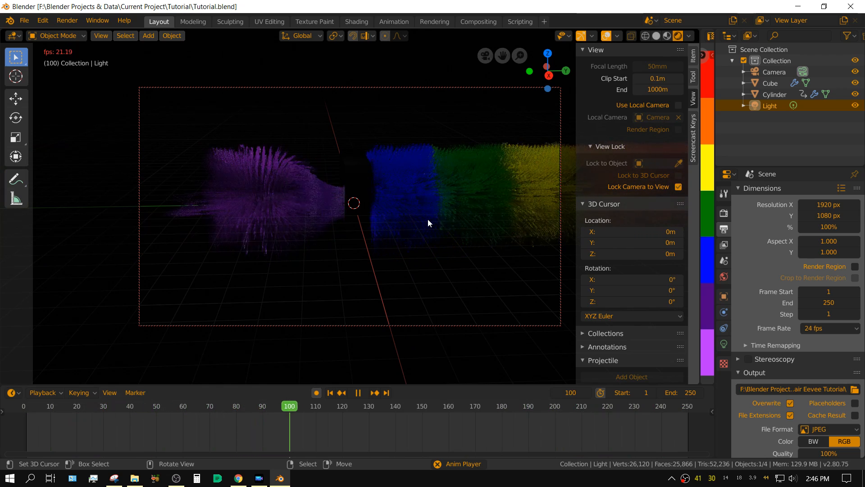
{"action": "left_click", "coordinate": [358, 394]}
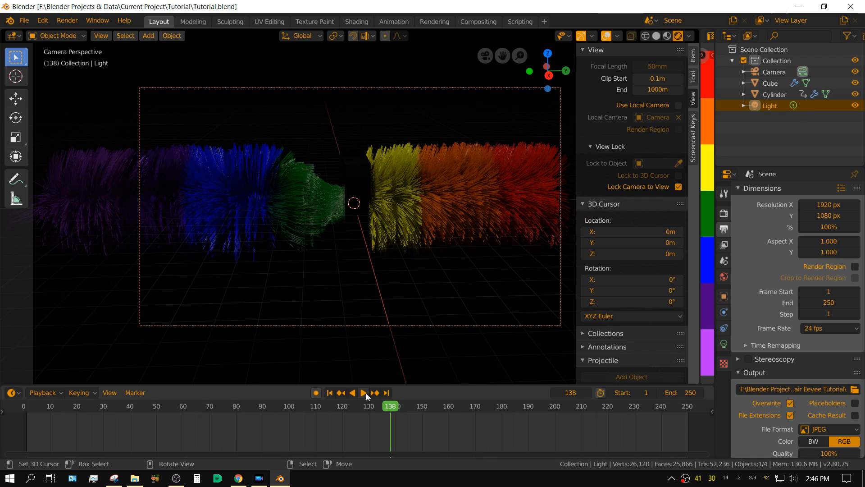
{"action": "left_click", "coordinate": [364, 393]}
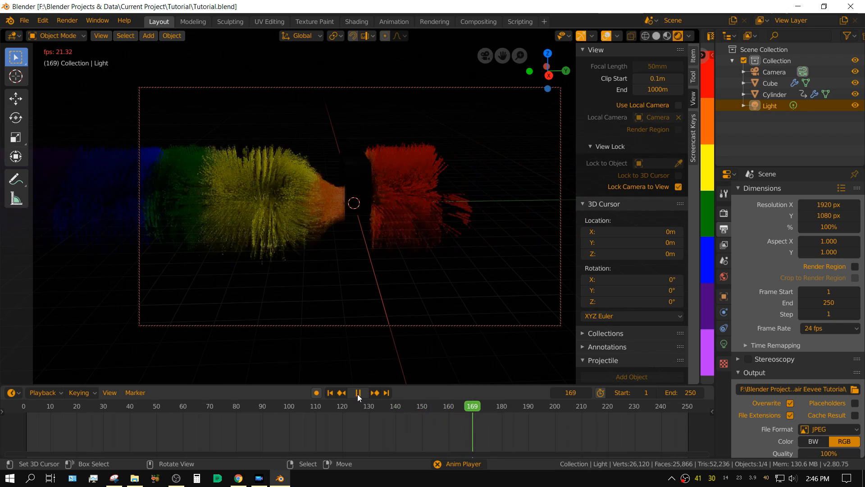
{"action": "left_click", "coordinate": [358, 393]}
Step: Create a new file from the General template
{"action": "left_click", "coordinate": [24, 20]}
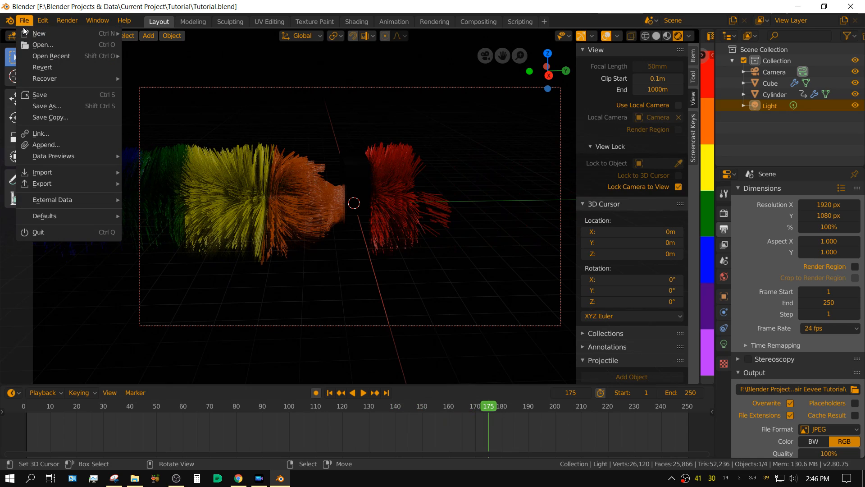
{"action": "mouse_move", "coordinate": [41, 33]}
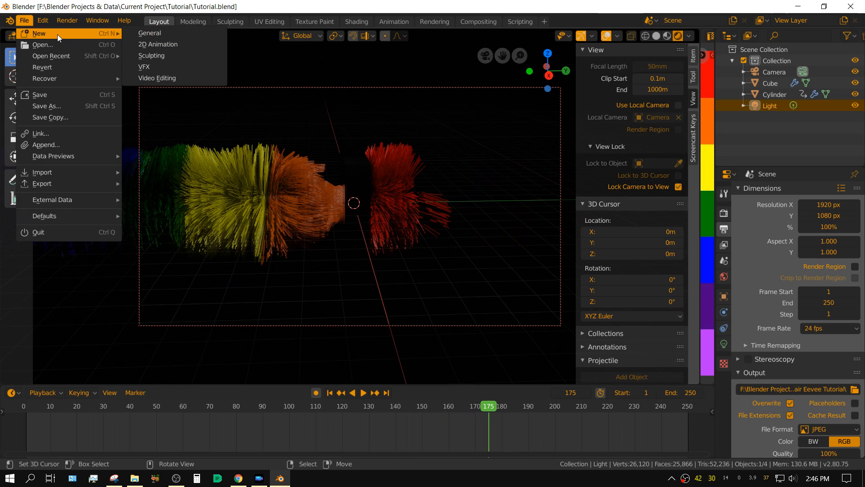
{"action": "left_click", "coordinate": [151, 34]}
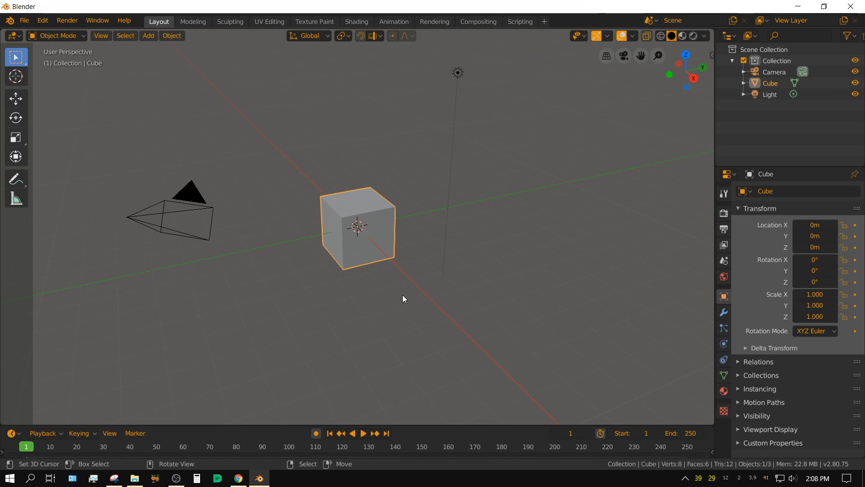
Step: Enable Screencast Keys with a font size of 21, and display the cube's transform values
{"action": "key", "text": "n"}
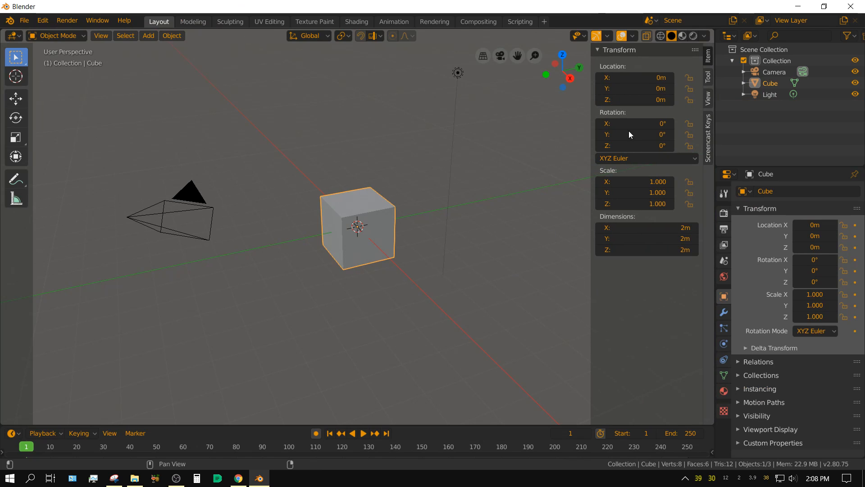
{"action": "left_click", "coordinate": [709, 142]}
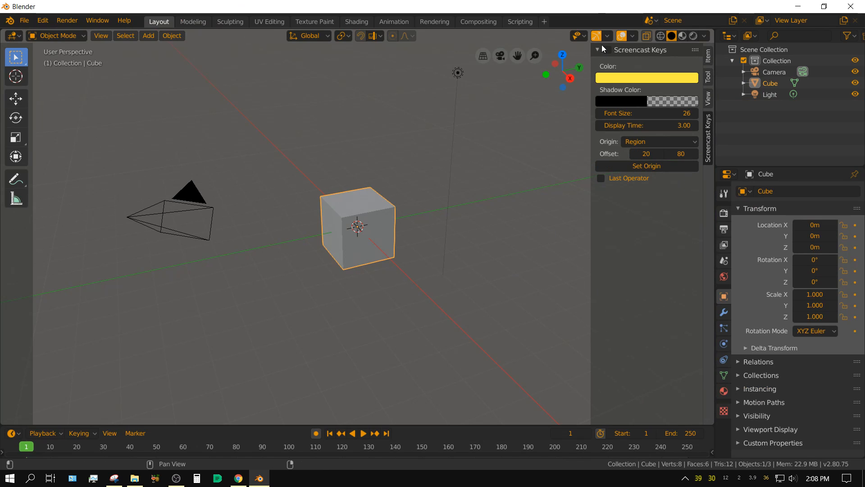
{"action": "left_click_drag", "start_coordinate": [654, 113], "coordinate": [643, 113]}
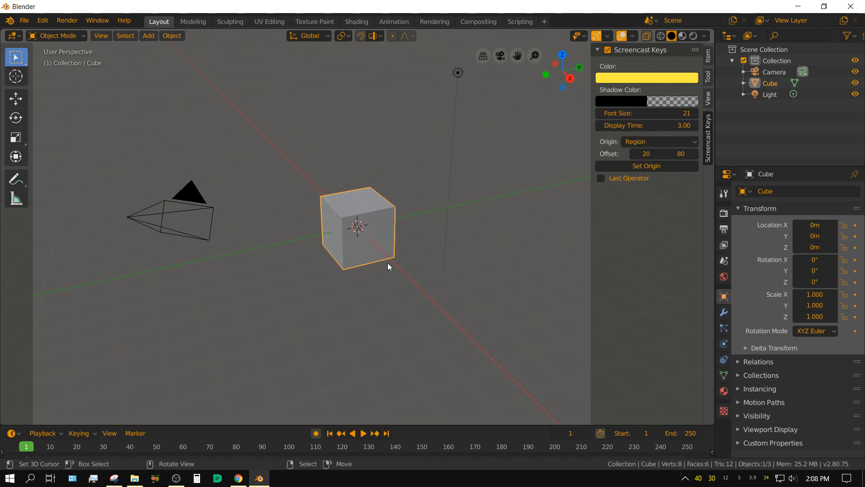
{"action": "left_click", "coordinate": [708, 57]}
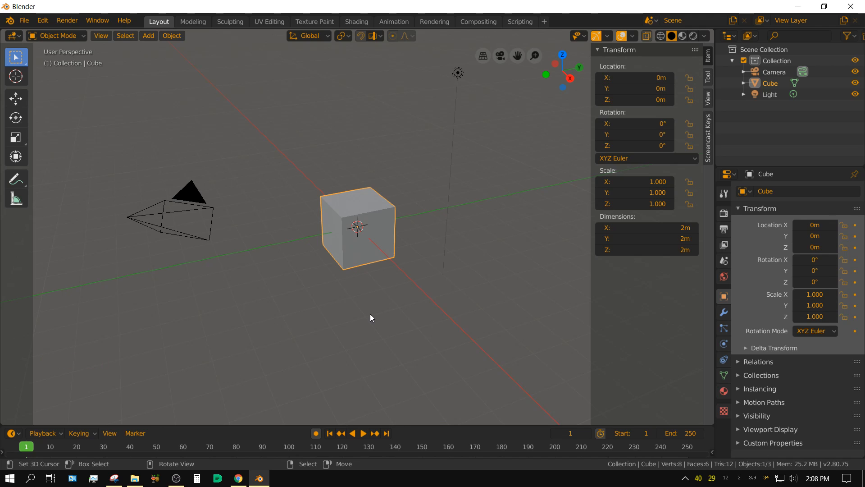
Step: Scale the default cube uniformly by a factor of 2
{"action": "key", "text": "s"}
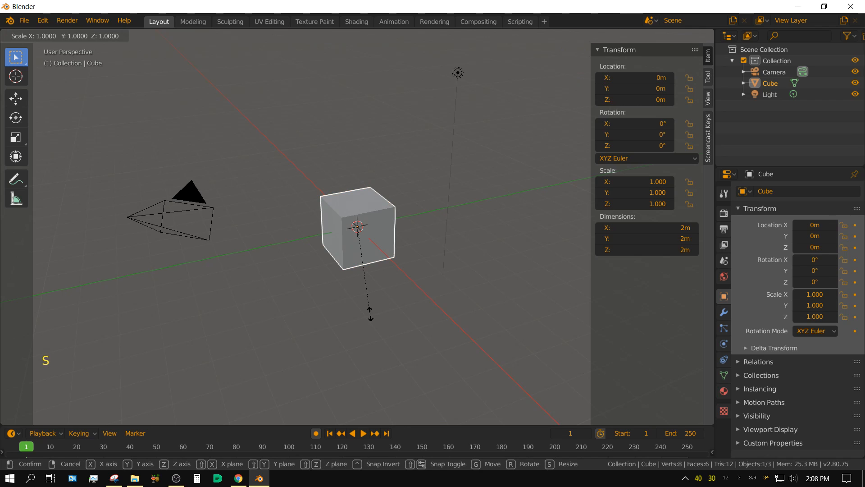
{"action": "key", "text": "2"}
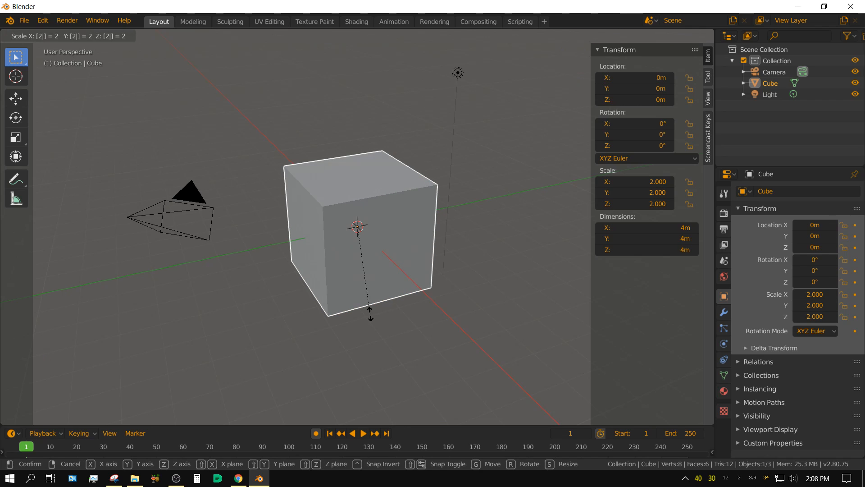
{"action": "key", "text": "Return"}
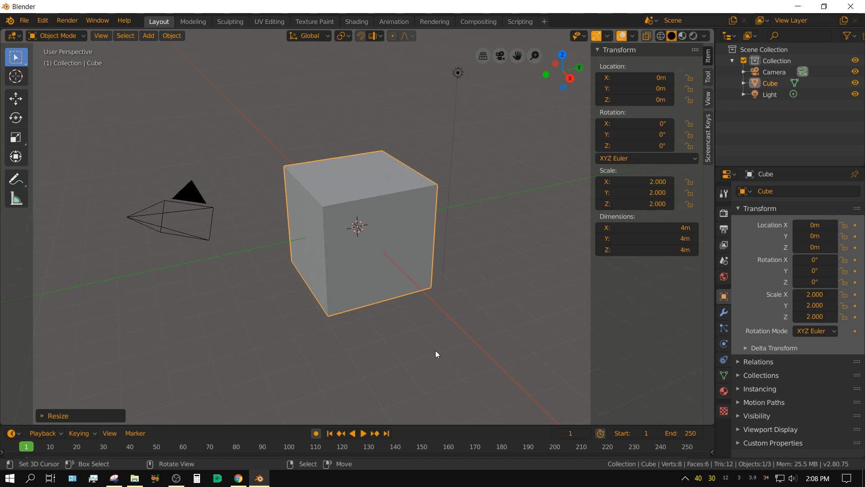
Step: Scale the cube along global Y to a thickness of 1 m and apply its scale
{"action": "key", "text": "s"}
{"action": "type", "text": "y"}
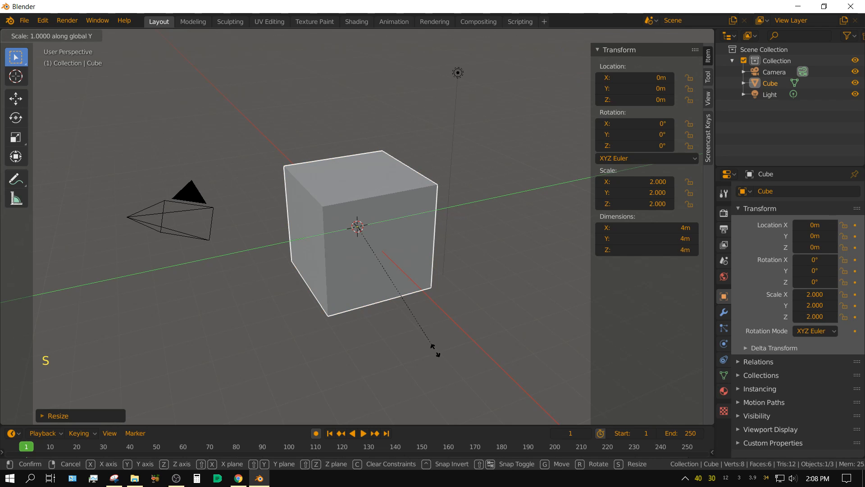
{"action": "type", "text": "0.5"}
{"action": "key", "text": "Return"}
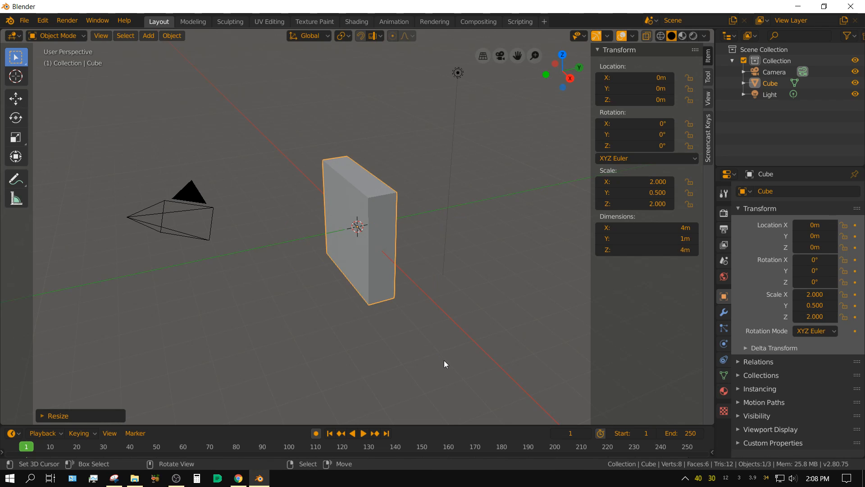
{"action": "key", "text": "ctrl+a"}
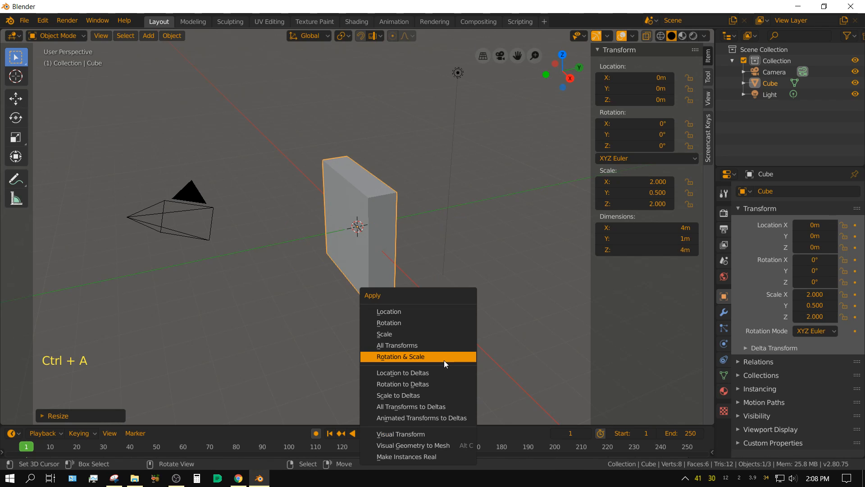
{"action": "left_click", "coordinate": [404, 334]}
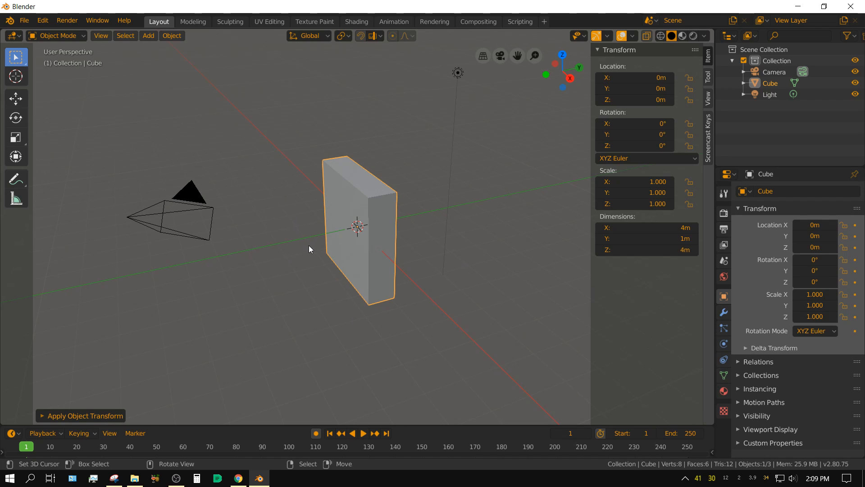
Step: Add a mesh cylinder at the origin with 128 vertices
{"action": "left_click", "coordinate": [148, 35]}
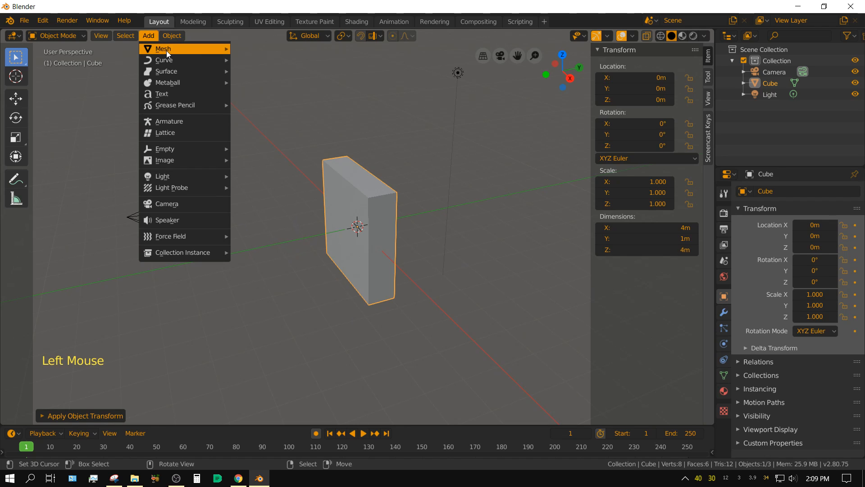
{"action": "mouse_move", "coordinate": [166, 50]}
{"action": "left_click", "coordinate": [269, 104]}
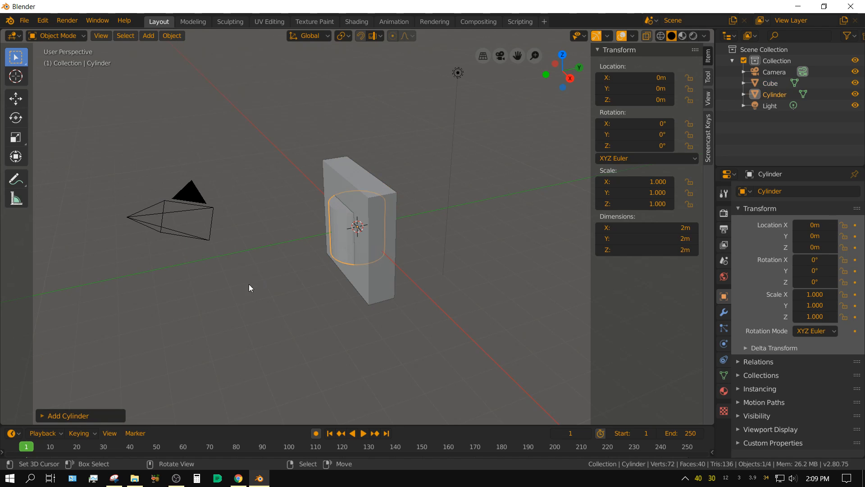
{"action": "left_click", "coordinate": [41, 417]}
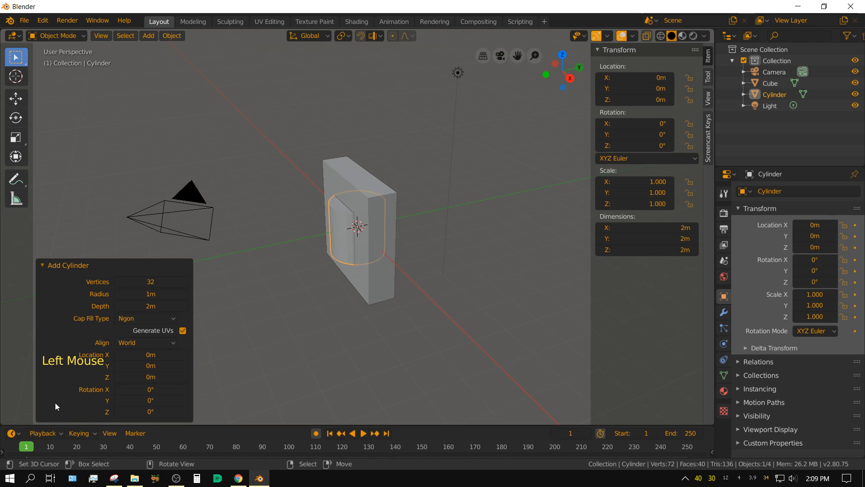
{"action": "left_click", "coordinate": [135, 282]}
{"action": "type", "text": "128"}
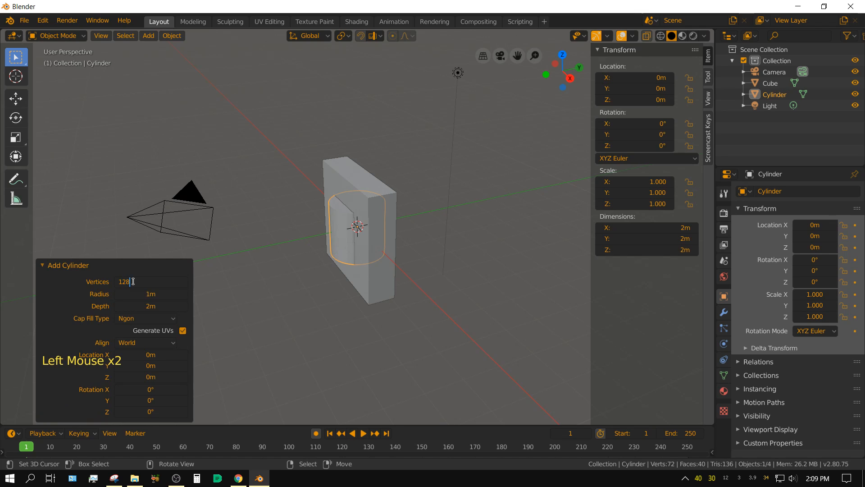
{"action": "key", "text": "Return"}
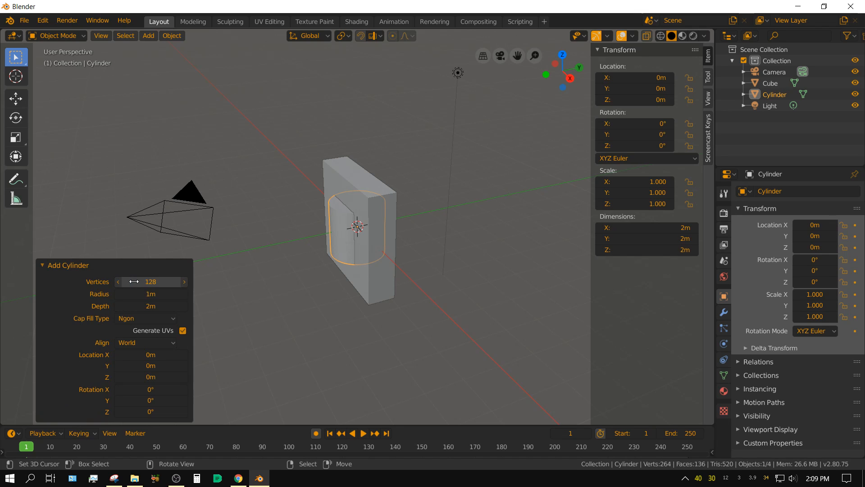
{"action": "left_click", "coordinate": [43, 266]}
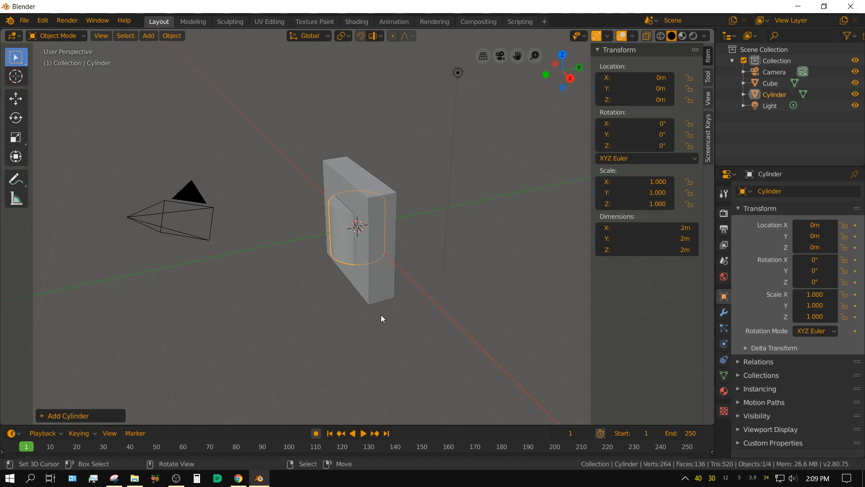
Step: Rotate the cylinder 90° about the global X axis
{"action": "key", "text": "r"}
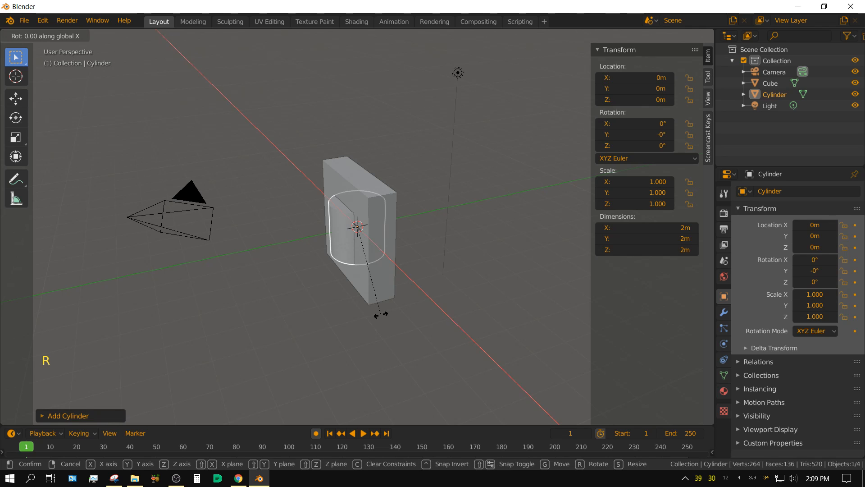
{"action": "type", "text": "90"}
{"action": "key", "text": "Return"}
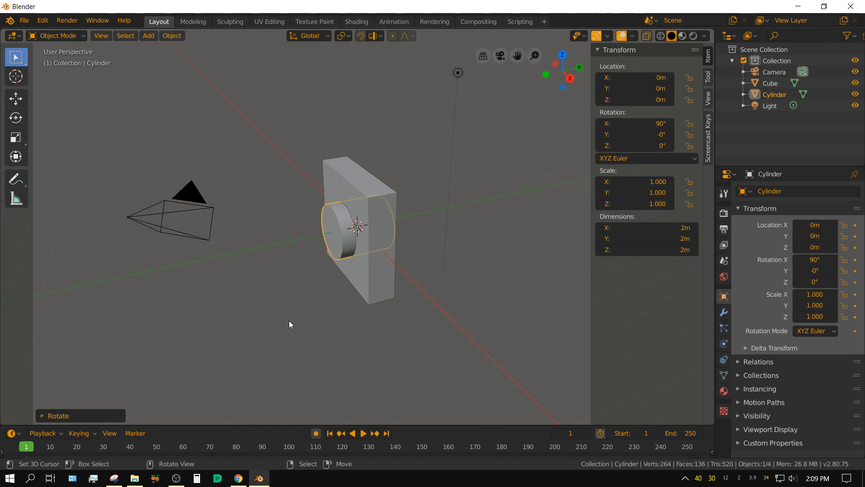
Step: Scale the cylinder by 0.75 on every axis except global Y
{"action": "key", "text": "s"}
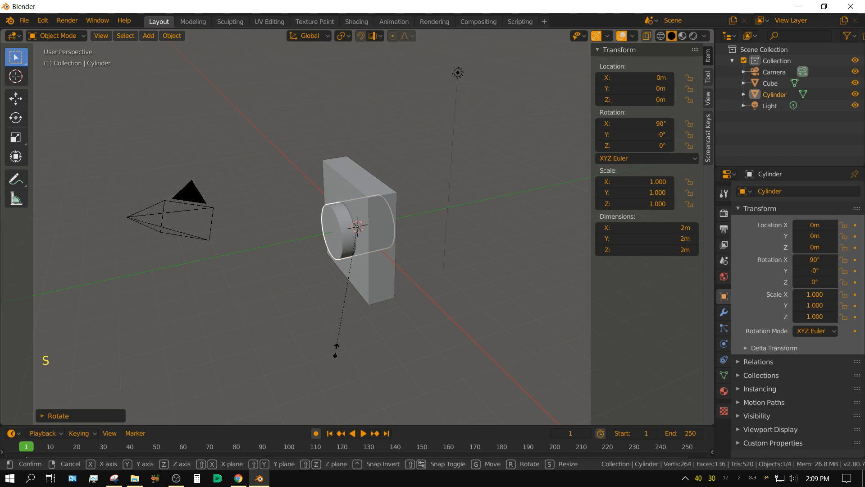
{"action": "key", "text": "shift"}
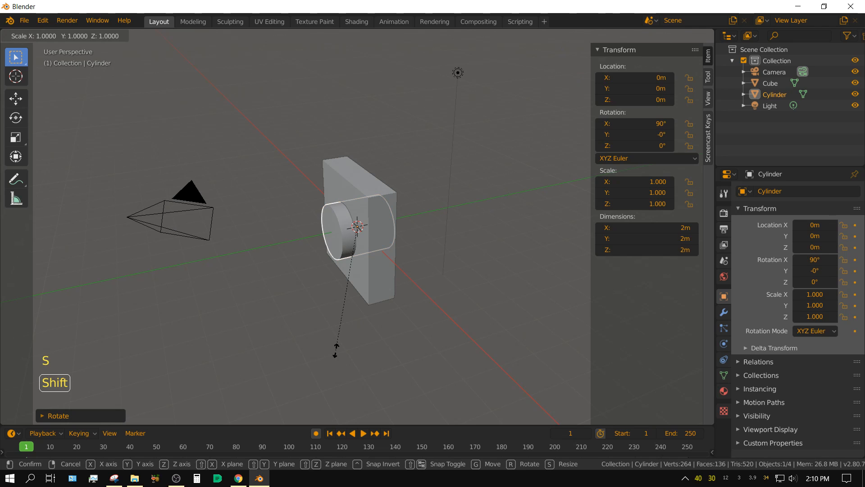
{"action": "key", "text": "shift+y"}
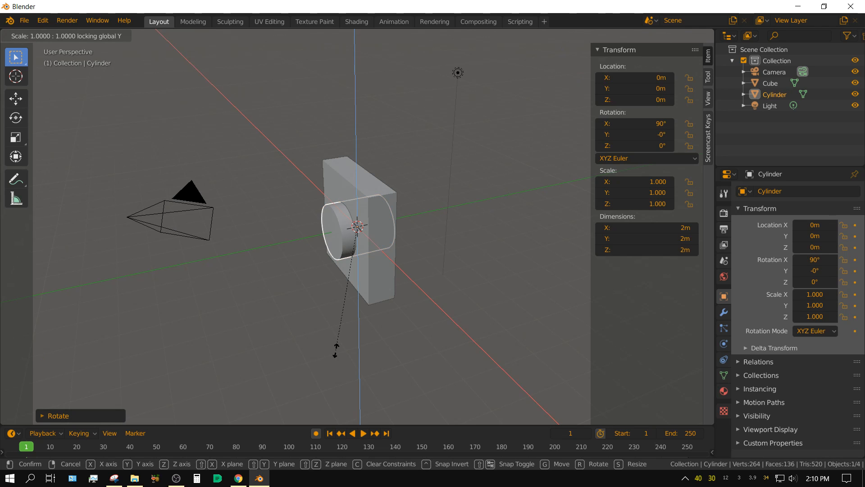
{"action": "type", "text": ".75"}
{"action": "key", "text": "Return"}
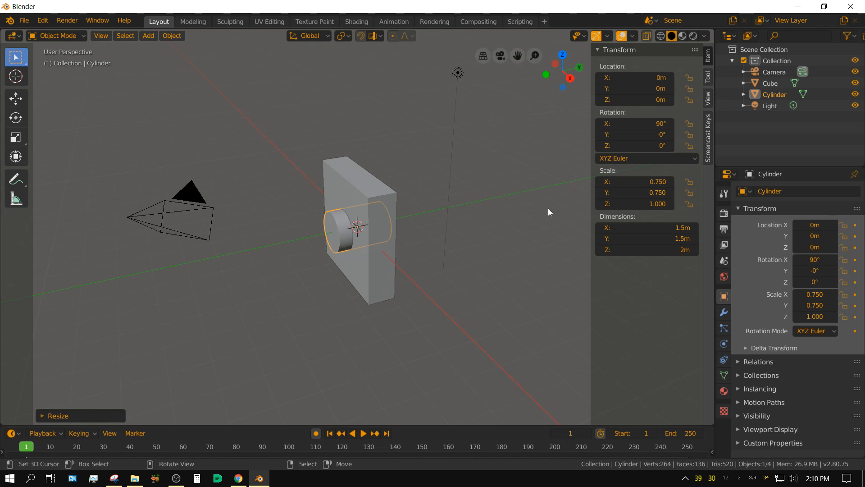
Step: Stretch the cylinder by a factor of 10 along global Y and apply its scale
{"action": "key", "text": "s"}
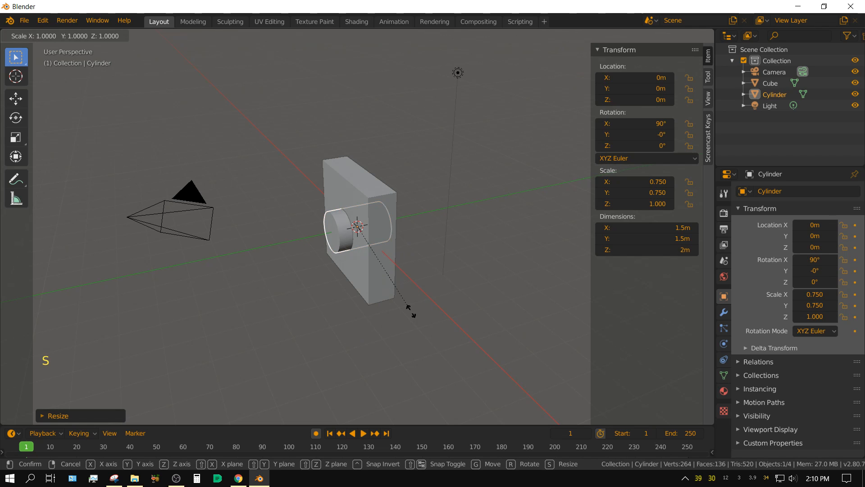
{"action": "type", "text": "y"}
{"action": "type", "text": "10"}
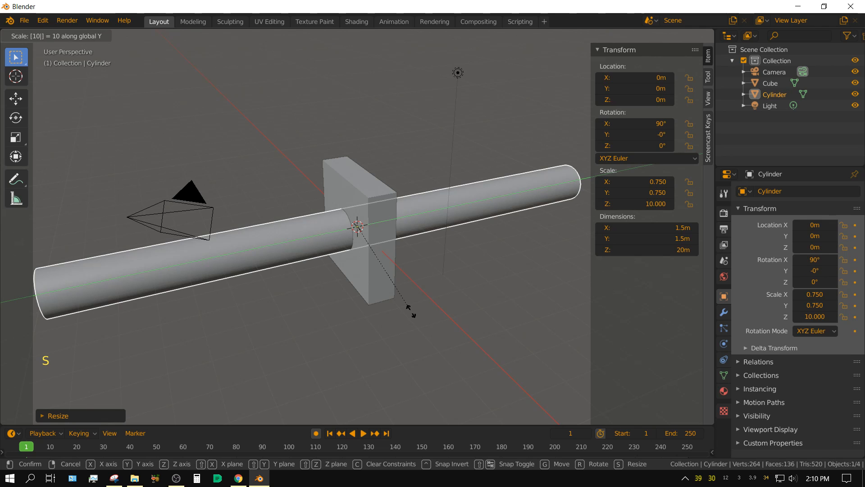
{"action": "key", "text": "Return"}
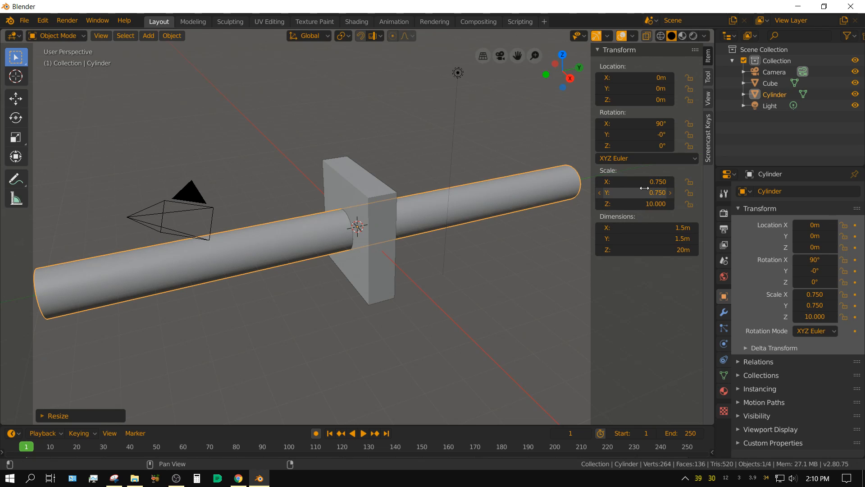
{"action": "key", "text": "ctrl+a"}
{"action": "left_click", "coordinate": [481, 325]}
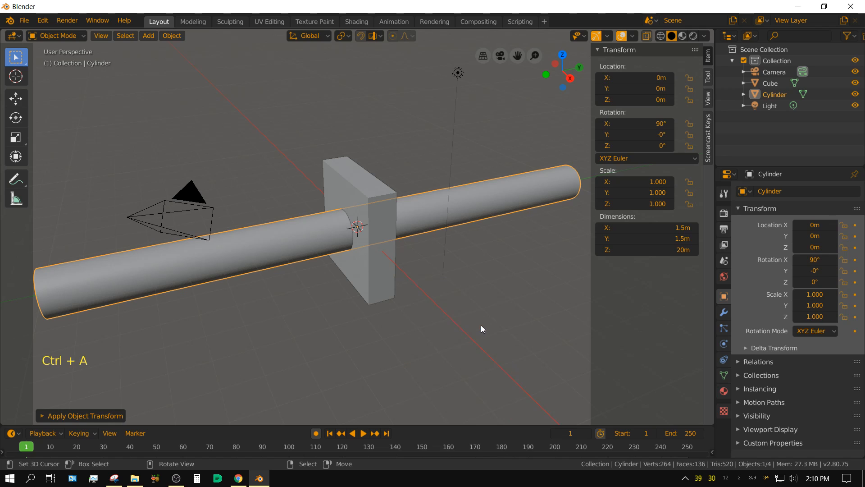
Step: Cut a hole through the block with a Boolean Difference modifier using the Cylinder object, and apply the modifier
{"action": "right_click", "coordinate": [347, 170]}
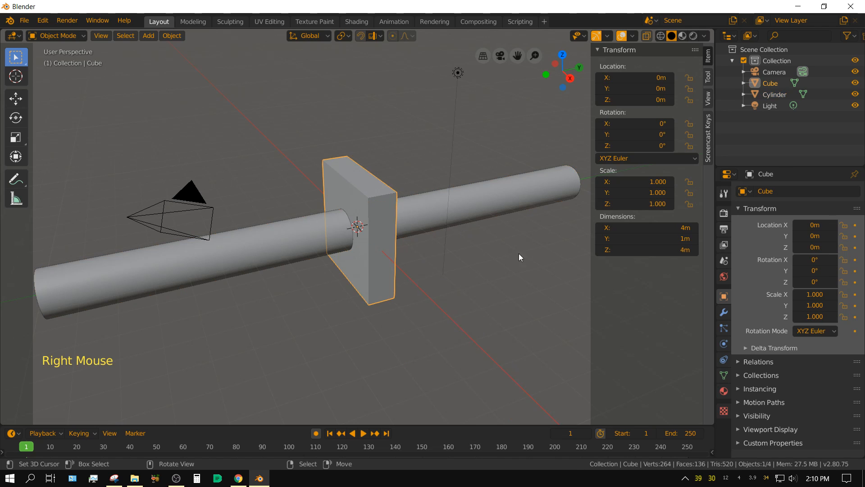
{"action": "left_click", "coordinate": [724, 312]}
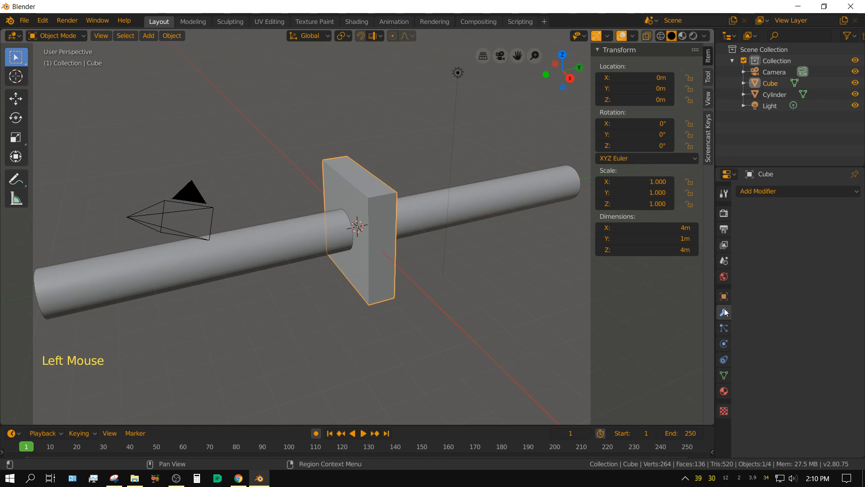
{"action": "left_click", "coordinate": [780, 192]}
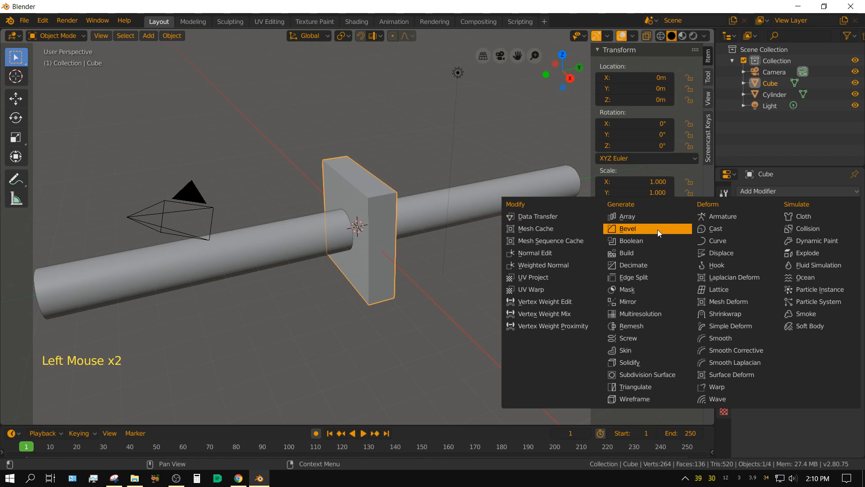
{"action": "left_click", "coordinate": [624, 242]}
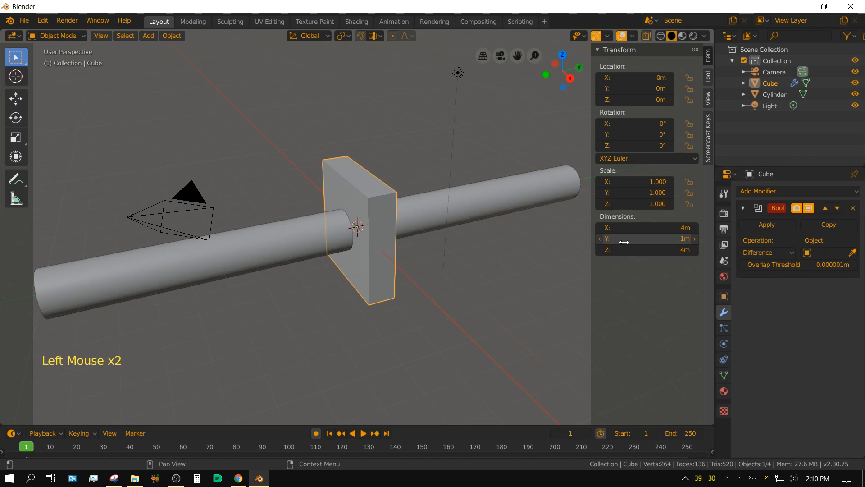
{"action": "left_click", "coordinate": [826, 254]}
{"action": "left_click", "coordinate": [753, 269]}
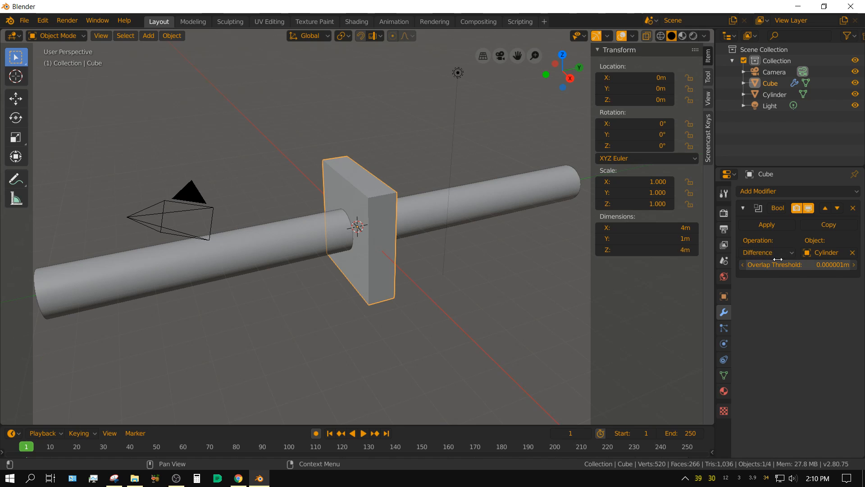
{"action": "left_click", "coordinate": [772, 224]}
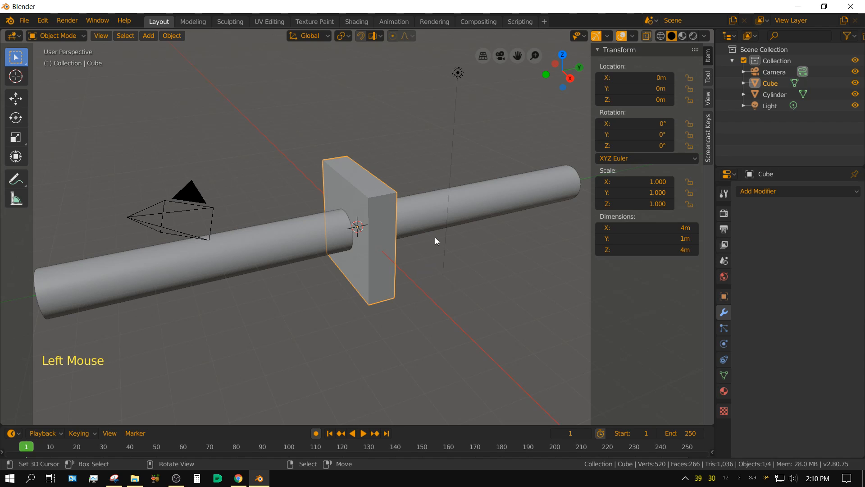
Step: Move the cylinder about 14 m along global Y so it is clear of the block
{"action": "right_click", "coordinate": [421, 213]}
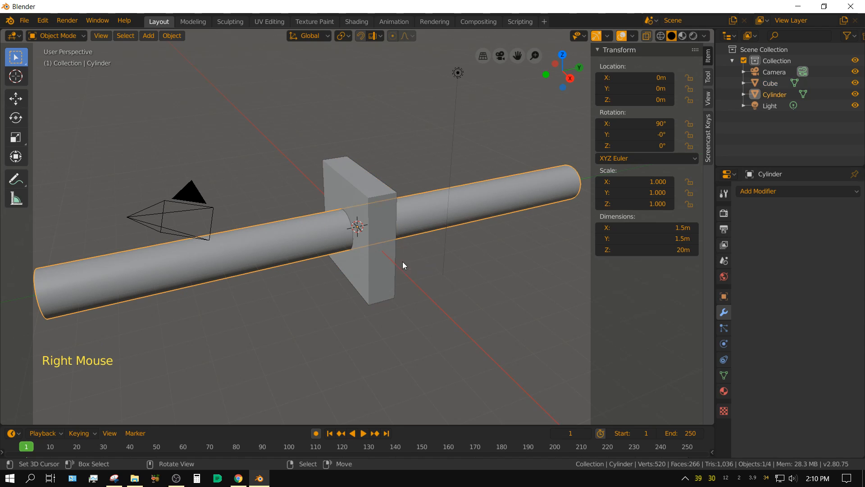
{"action": "scroll", "coordinate": [408, 324], "scroll_direction": "down", "scroll_amount": 3}
{"action": "middle_click_drag", "start_coordinate": [408, 324], "coordinate": [387, 323]}
{"action": "key", "text": "g"}
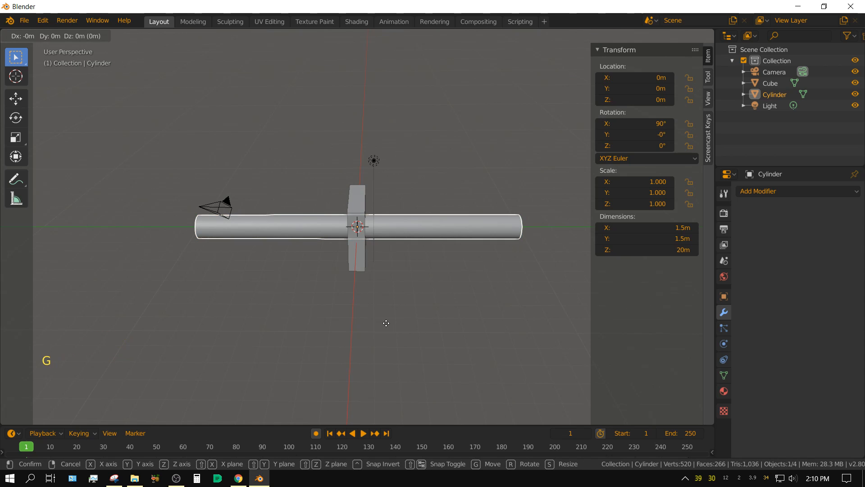
{"action": "key", "text": "y"}
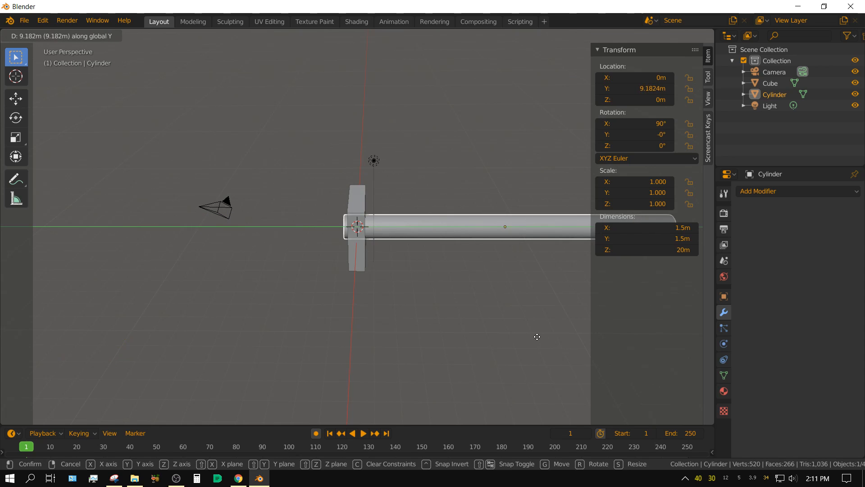
{"action": "left_click", "coordinate": [614, 345]}
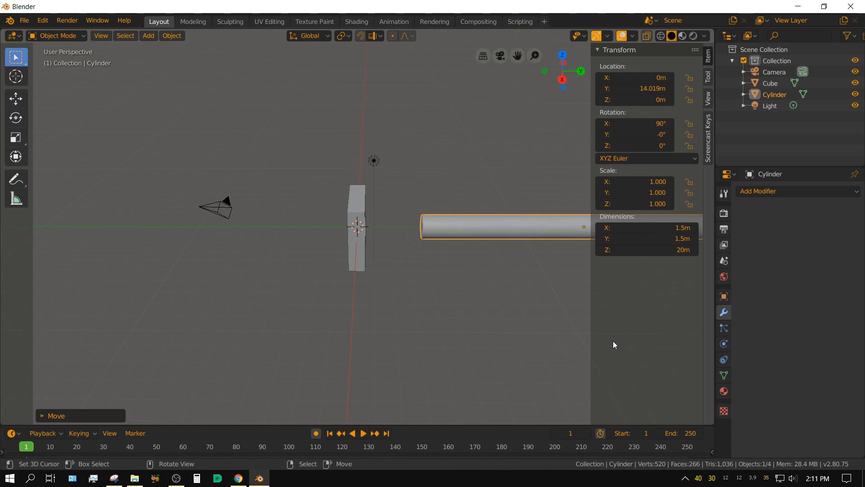
Step: Scale the cylinder by 0.75 on every axis except global Y and apply its scale
{"action": "middle_click_drag", "start_coordinate": [411, 347], "coordinate": [451, 351]}
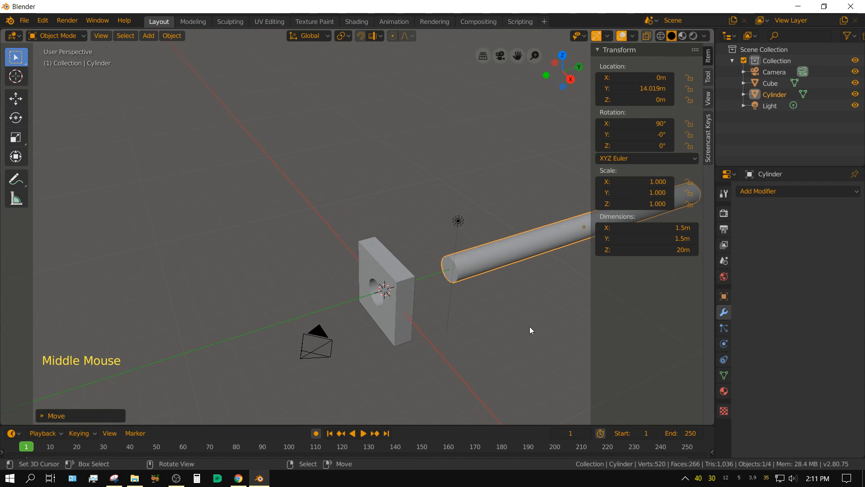
{"action": "middle_click_drag", "start_coordinate": [530, 330], "coordinate": [352, 307], "text": "shift"}
{"action": "scroll", "coordinate": [415, 299], "scroll_direction": "up", "scroll_amount": 4}
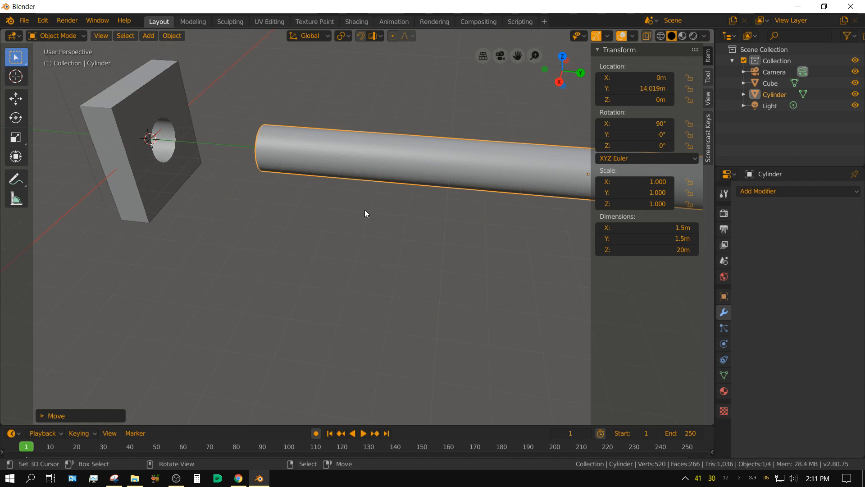
{"action": "middle_click_drag", "start_coordinate": [361, 218], "coordinate": [396, 213]}
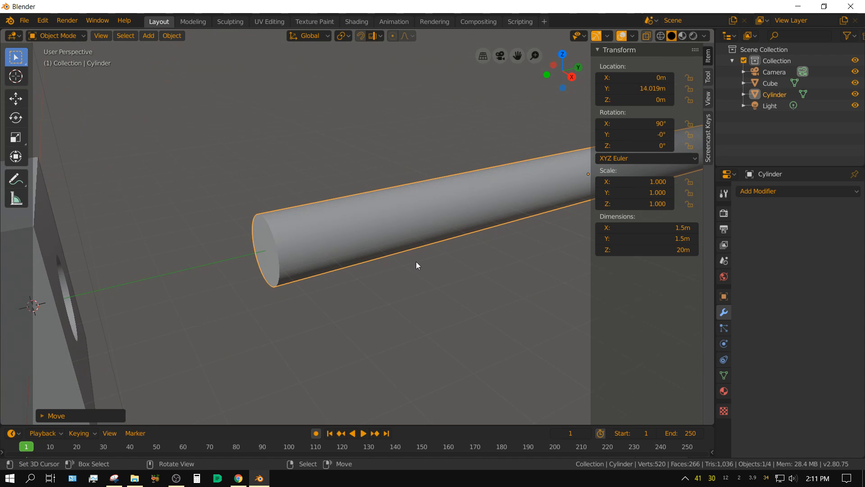
{"action": "key", "text": "s"}
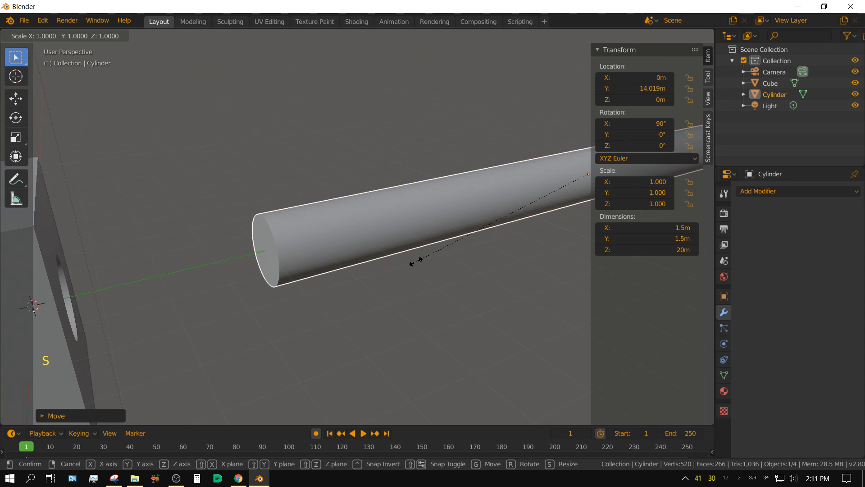
{"action": "key", "text": "shift"}
{"action": "key", "text": "shift+y"}
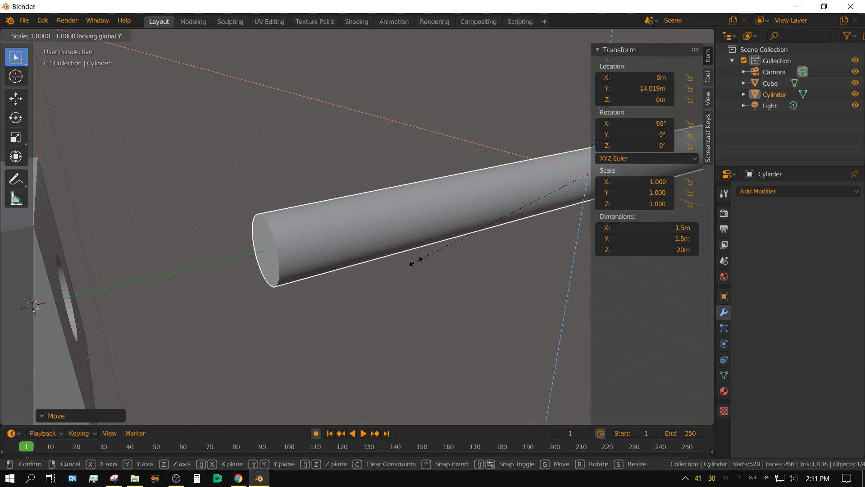
{"action": "type", "text": ".75"}
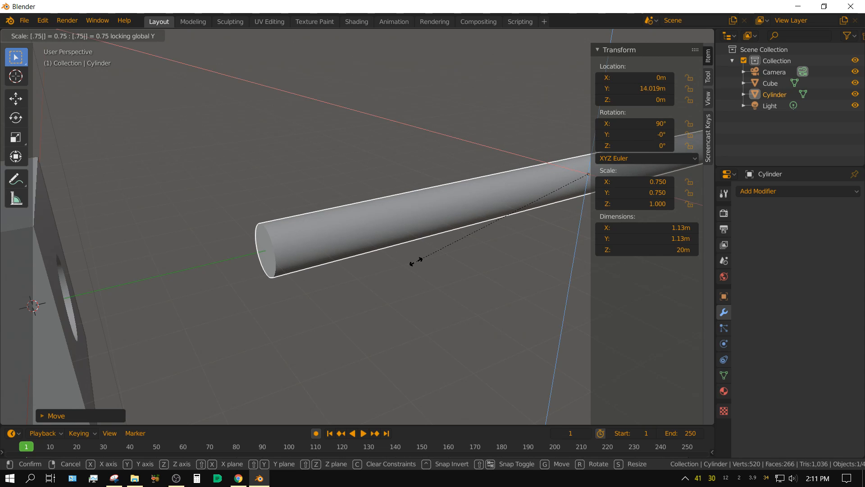
{"action": "key", "text": "Return"}
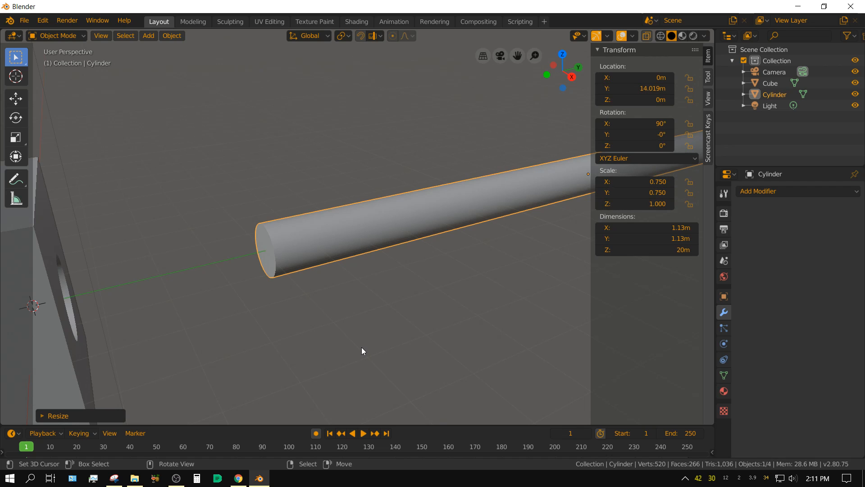
{"action": "key", "text": "ctrl+a"}
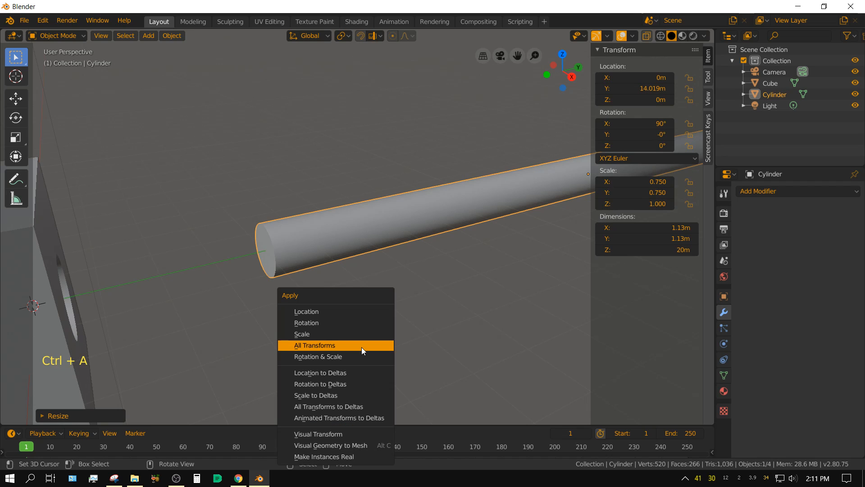
{"action": "left_click", "coordinate": [298, 335]}
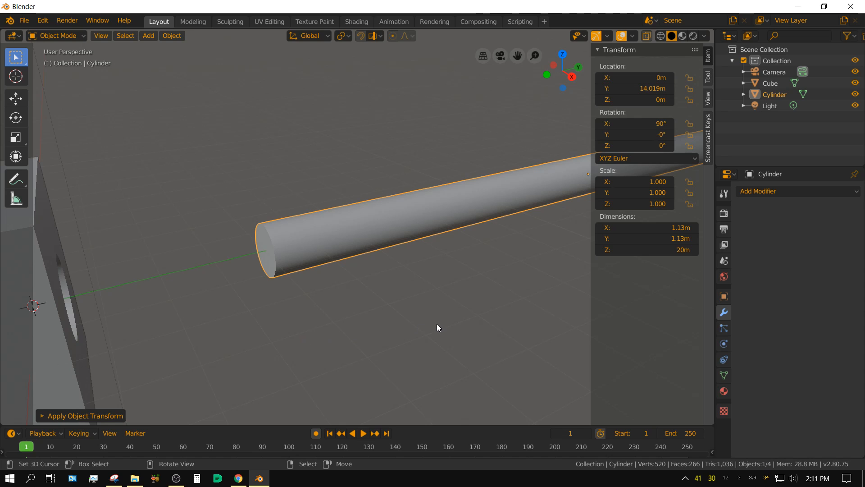
Step: Add a loop cut around the middle of the cylinder's length in Edit Mode
{"action": "scroll", "coordinate": [437, 324], "scroll_direction": "down", "scroll_amount": 3}
{"action": "mouse_move", "coordinate": [441, 293]}
{"action": "middle_mouse_down"}
{"action": "mouse_move", "coordinate": [409, 293]}
{"action": "mouse_move", "coordinate": [427, 295]}
{"action": "middle_mouse_up"}
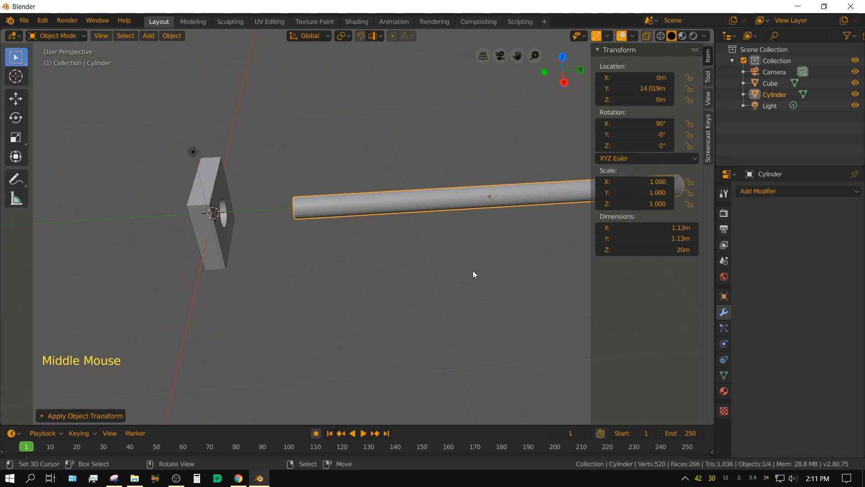
{"action": "key", "text": "Tab"}
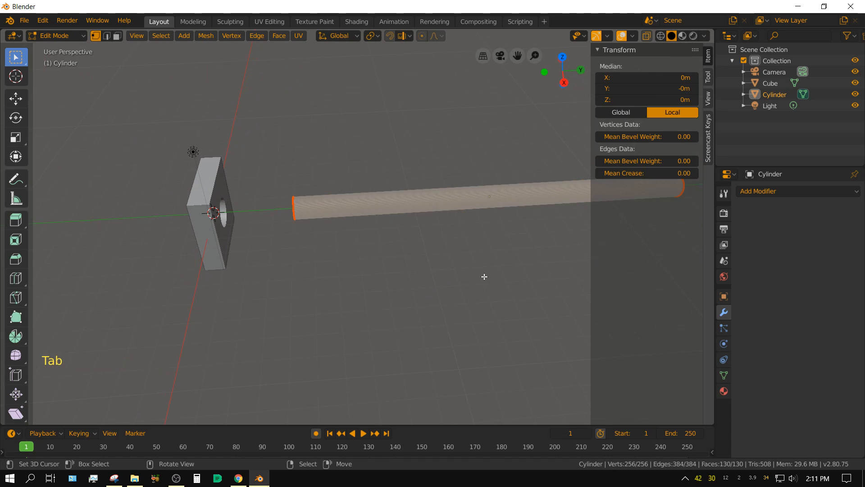
{"action": "middle_click_drag", "start_coordinate": [496, 267], "coordinate": [288, 248], "text": "shift"}
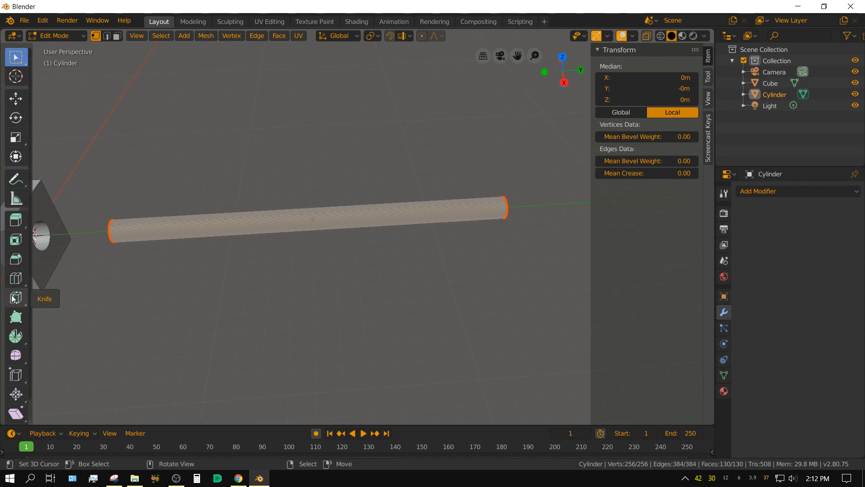
{"action": "key", "text": "t"}
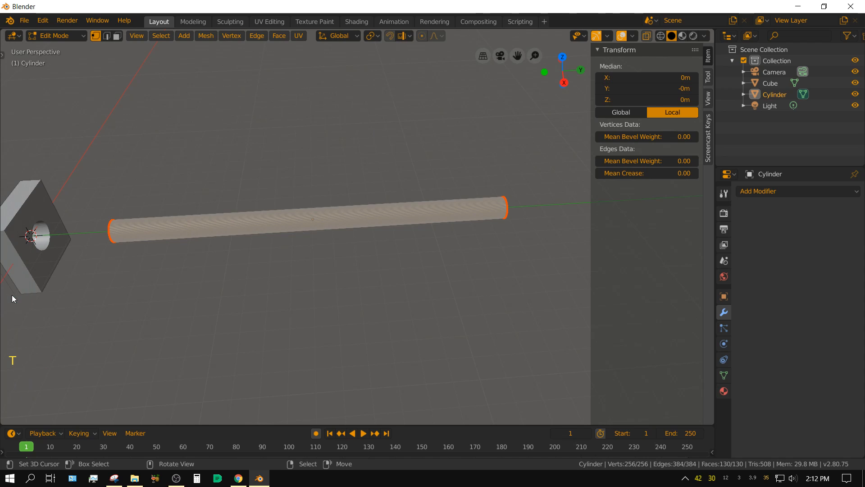
{"action": "key", "text": "t"}
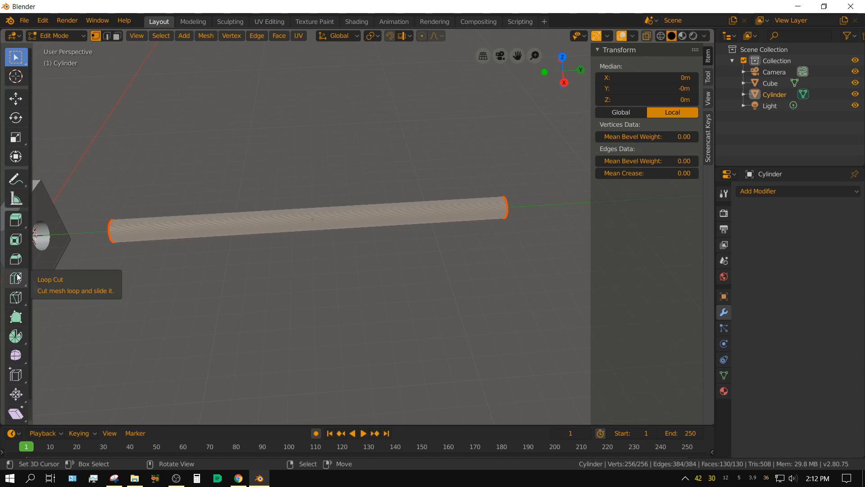
{"action": "left_click", "coordinate": [17, 280]}
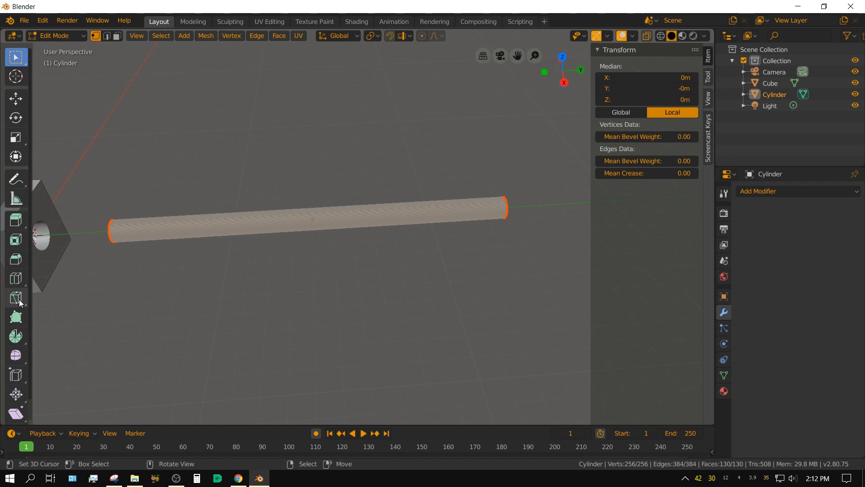
{"action": "left_click", "coordinate": [16, 278]}
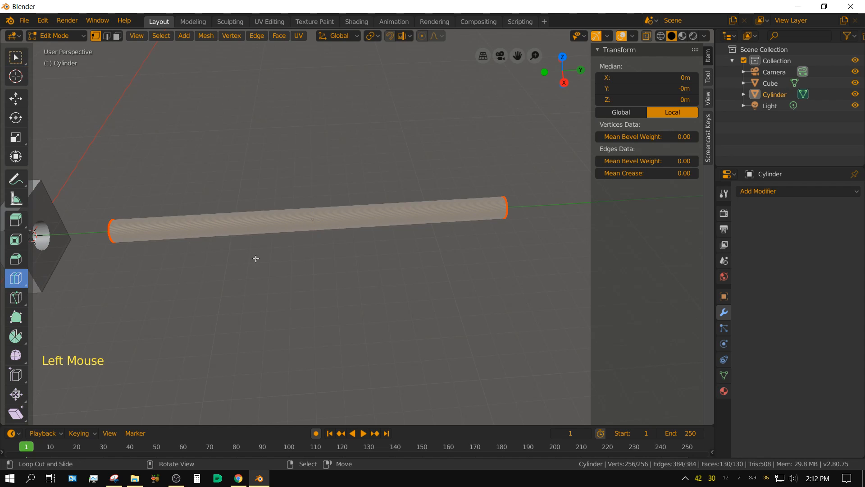
{"action": "left_click", "coordinate": [312, 228]}
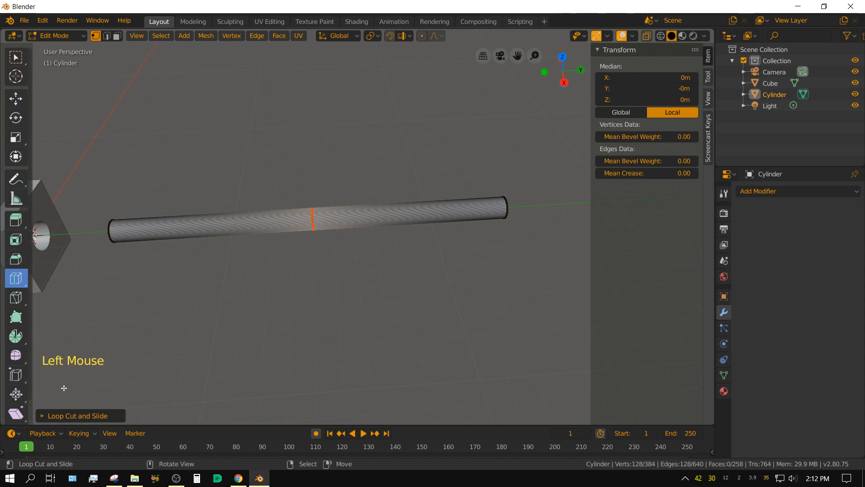
Step: Set the number of loop cuts along the cylinder to 200
{"action": "left_click", "coordinate": [42, 416]}
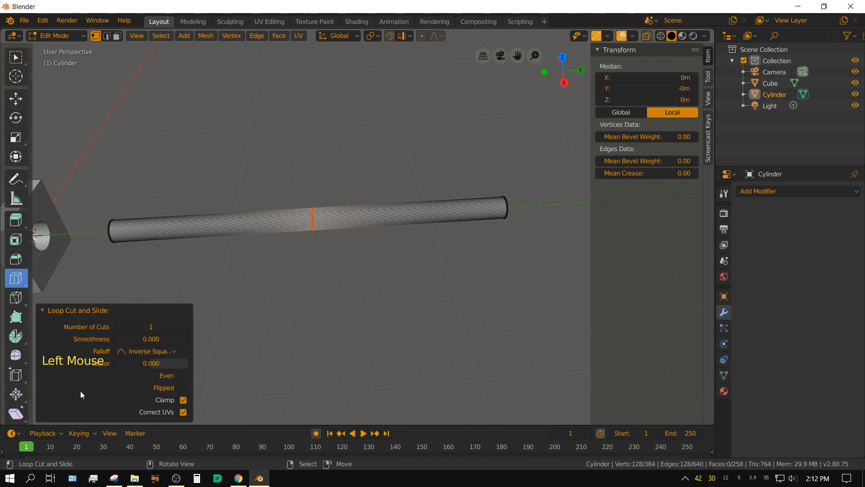
{"action": "double_click", "coordinate": [143, 327]}
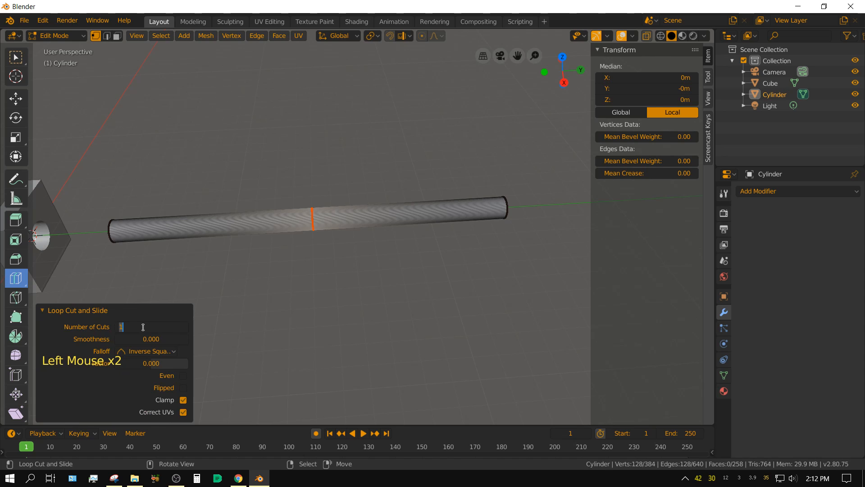
{"action": "type", "text": "200"}
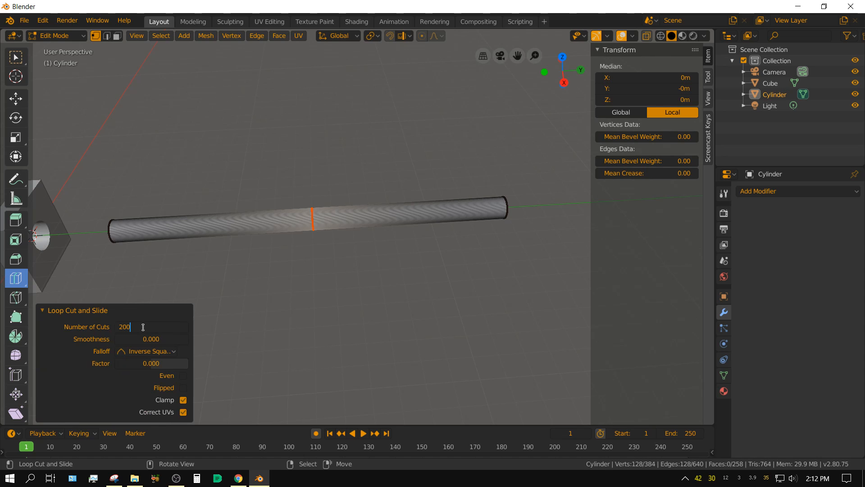
{"action": "key", "text": "Return"}
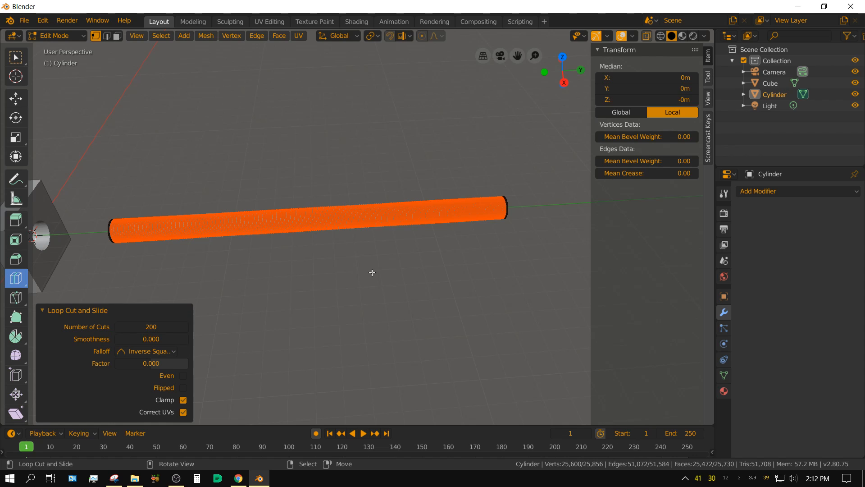
{"action": "left_click", "coordinate": [41, 310]}
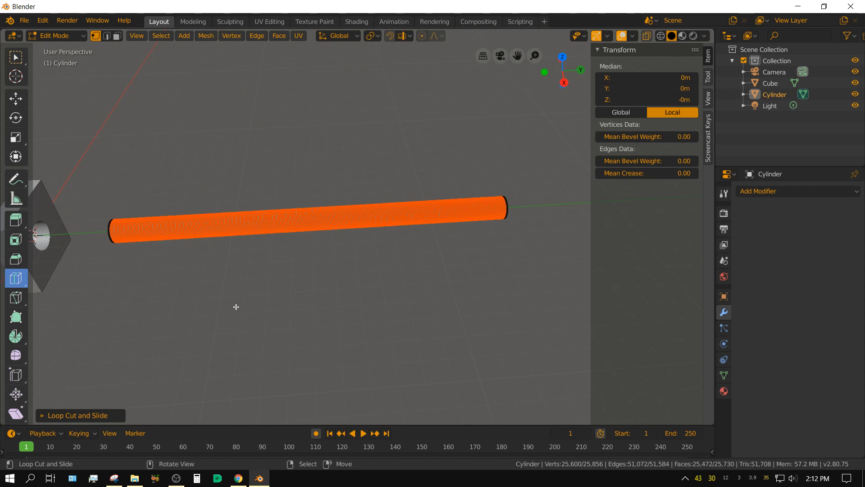
Step: Select all of the cylinder's geometry and switch to the top orthographic view
{"action": "key", "text": "a"}
{"action": "key", "text": "a"}
{"action": "key", "text": "a"}
{"action": "key", "text": "a"}
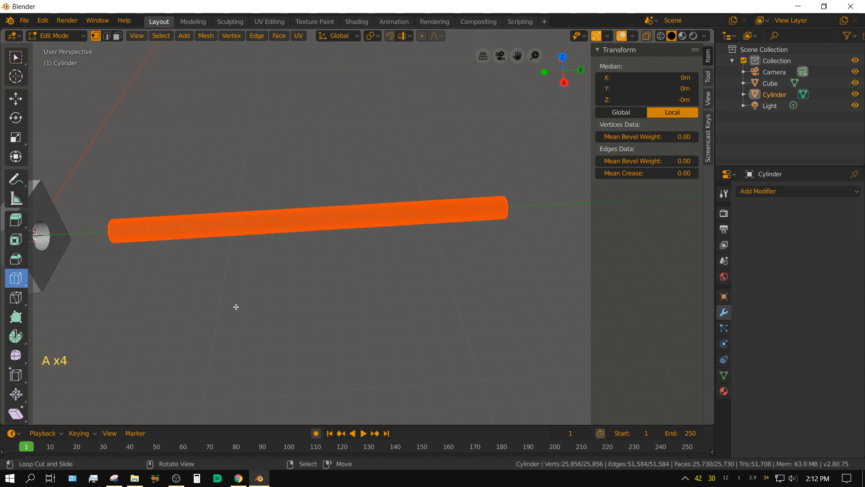
{"action": "key", "text": "KP_7"}
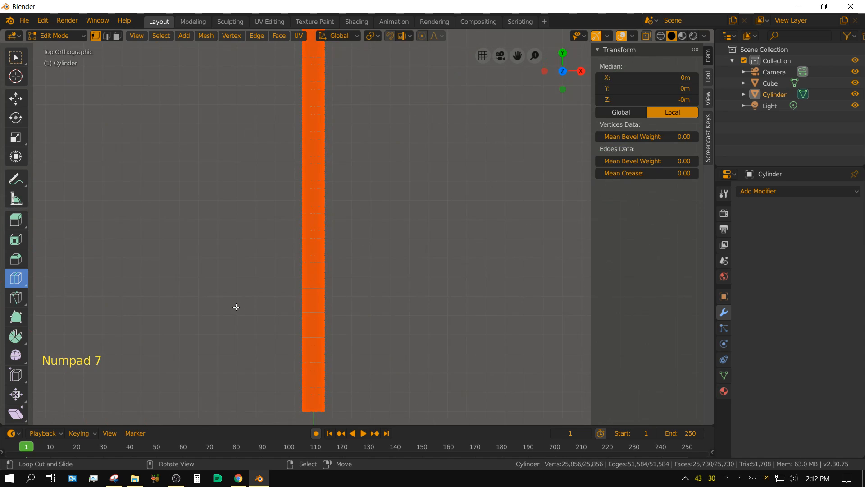
{"action": "scroll", "coordinate": [247, 314], "scroll_direction": "down", "scroll_amount": 2}
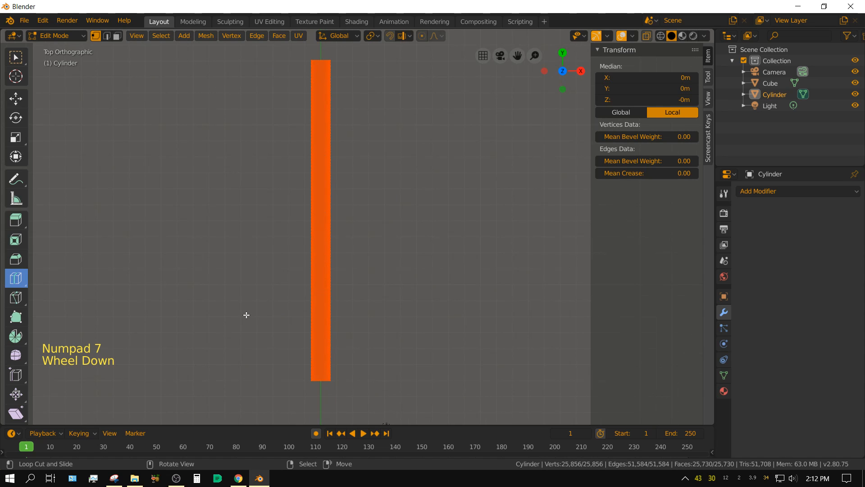
Step: Split the 3D viewport into two side-by-side areas, activate the Select tool, and turn the new area into a UV Editor
{"action": "middle_click_drag", "start_coordinate": [412, 275], "coordinate": [201, 265], "text": "shift"}
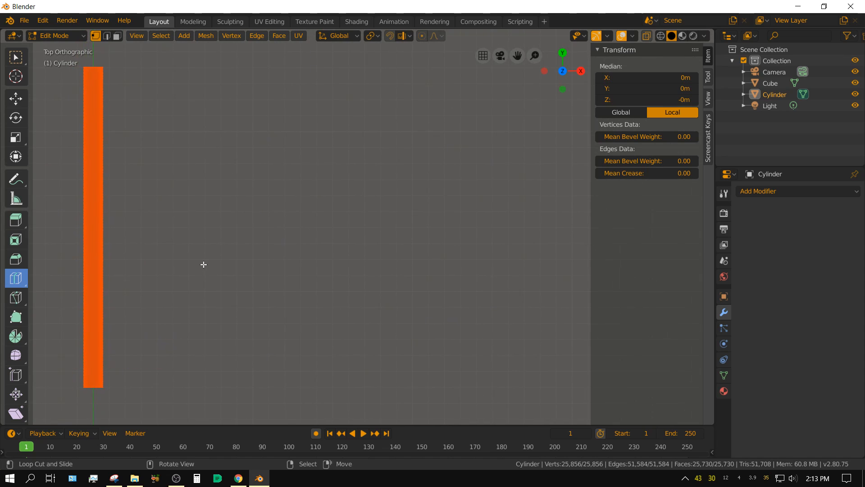
{"action": "left_click", "coordinate": [712, 30]}
{"action": "left_click_drag", "start_coordinate": [696, 37], "coordinate": [389, 86]}
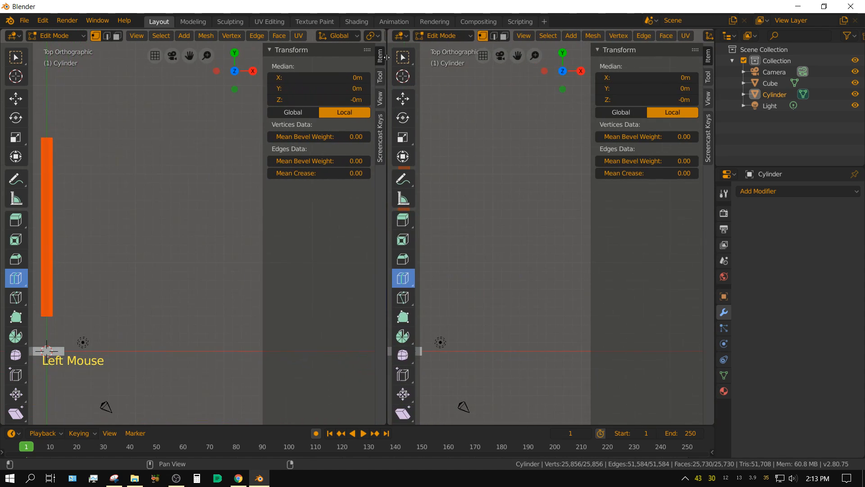
{"action": "middle_click_drag", "start_coordinate": [83, 222], "coordinate": [174, 218], "text": "shift"}
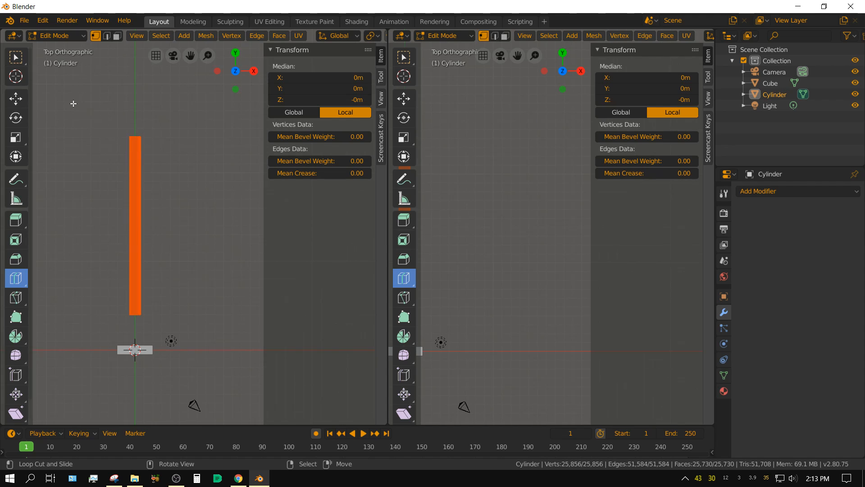
{"action": "left_click", "coordinate": [16, 57]}
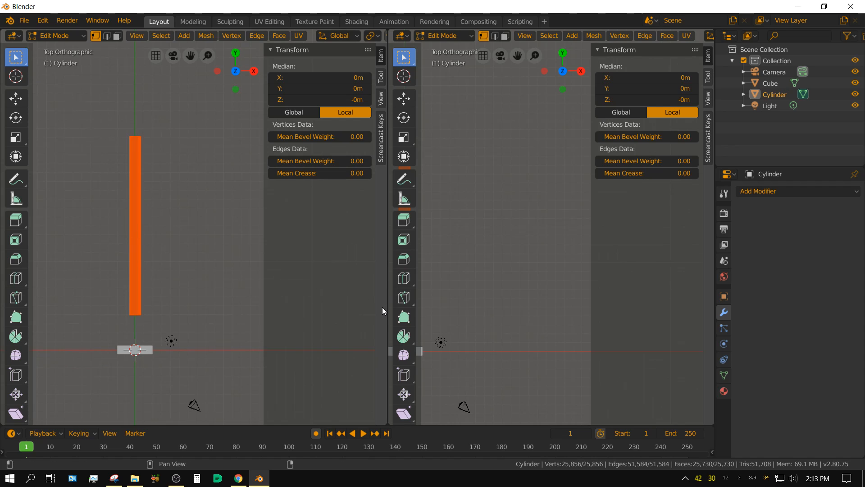
{"action": "left_click", "coordinate": [407, 36]}
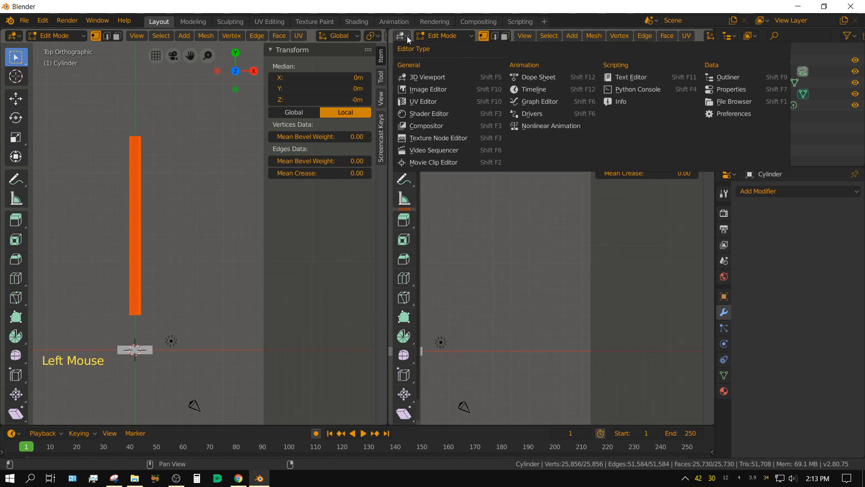
{"action": "left_click", "coordinate": [429, 100]}
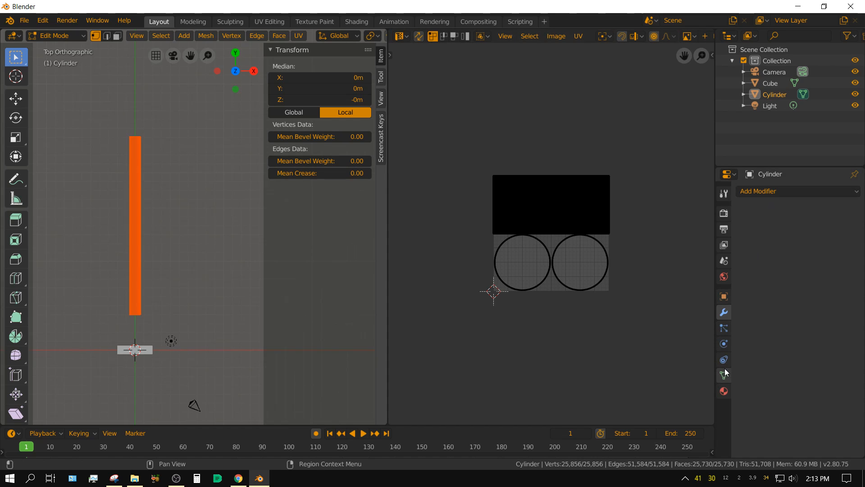
Step: Create a new material on the cylinder and use an Image Texture as its Base Color
{"action": "left_click", "coordinate": [723, 392]}
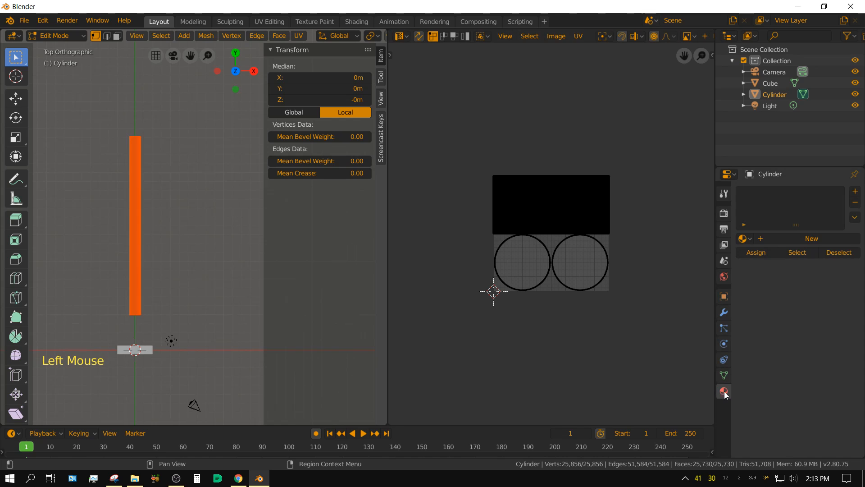
{"action": "left_click", "coordinate": [820, 238]}
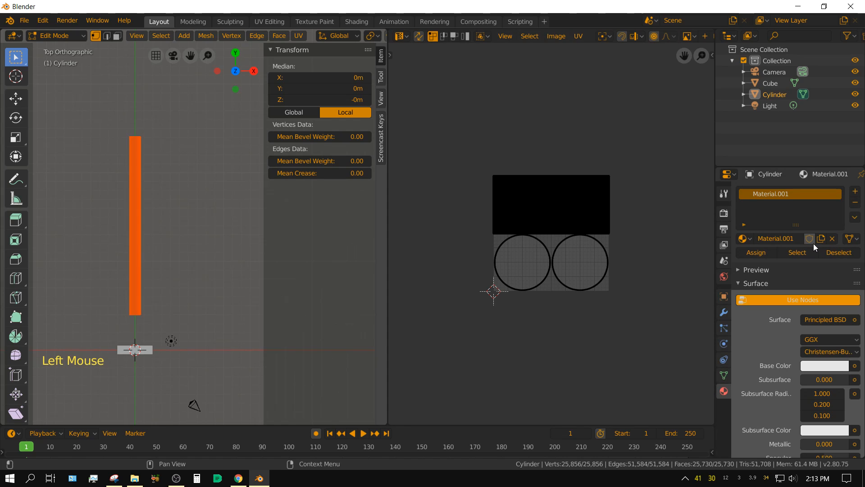
{"action": "scroll", "coordinate": [816, 342], "scroll_direction": "down", "scroll_amount": 2}
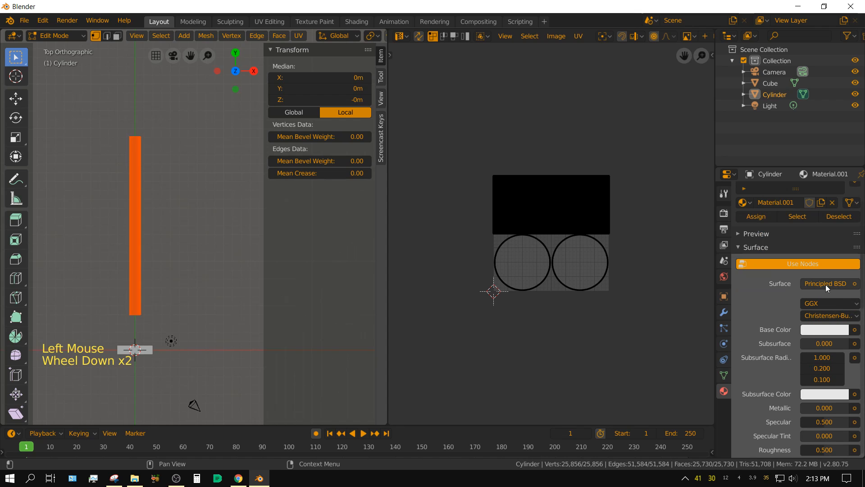
{"action": "left_click", "coordinate": [855, 331]}
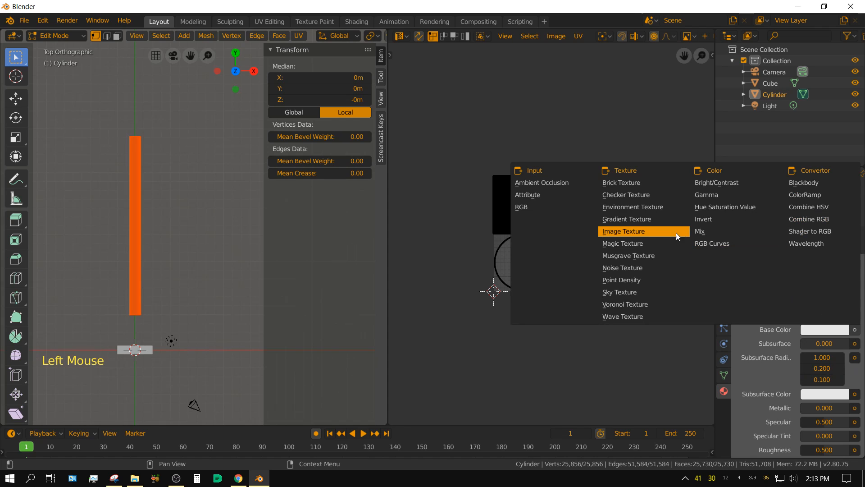
{"action": "left_click", "coordinate": [630, 232]}
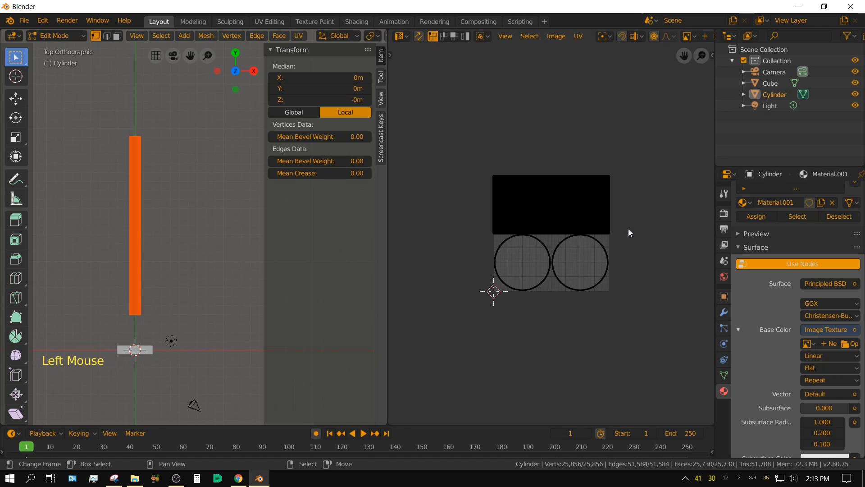
{"action": "left_click", "coordinate": [818, 331]}
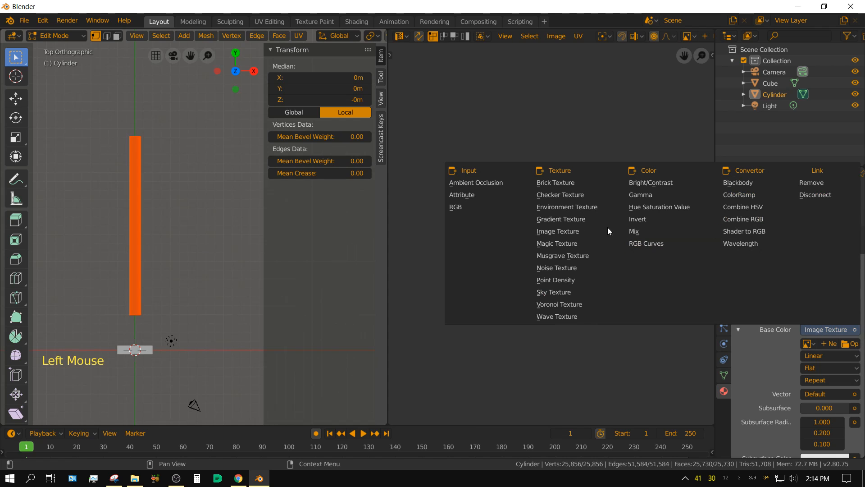
Step: Load rainbowgraphic.jpg from the F: drive into the Base Color image texture, browsing the files as thumbnails
{"action": "left_click", "coordinate": [848, 344]}
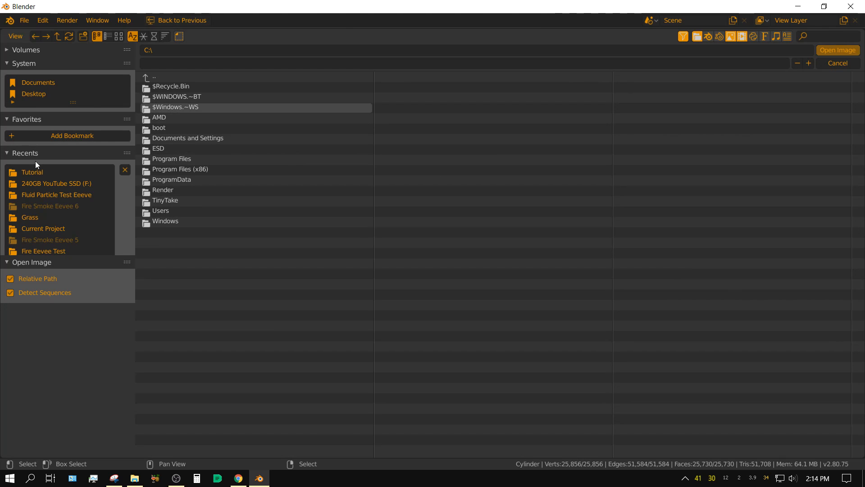
{"action": "left_click", "coordinate": [6, 50]}
{"action": "left_click", "coordinate": [39, 102]}
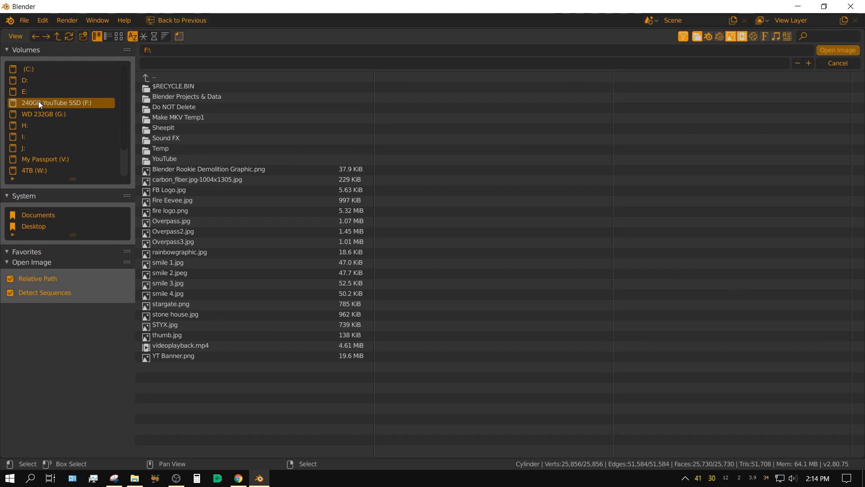
{"action": "left_click", "coordinate": [119, 36]}
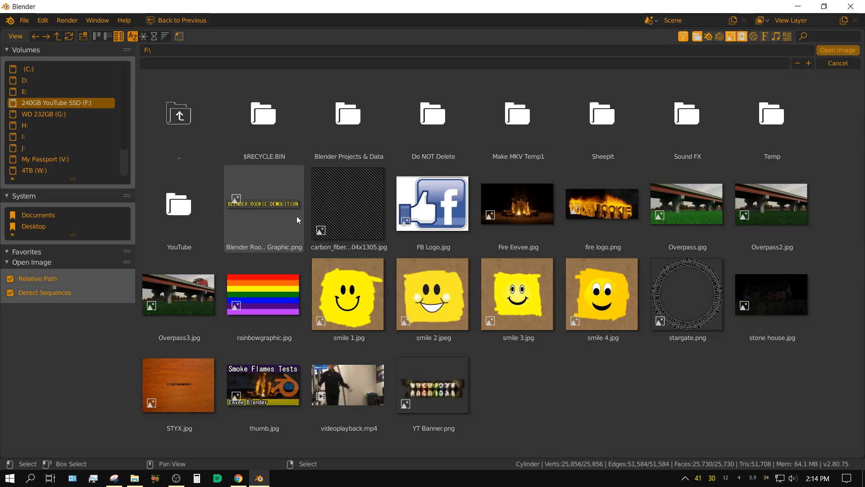
{"action": "left_click", "coordinate": [272, 296]}
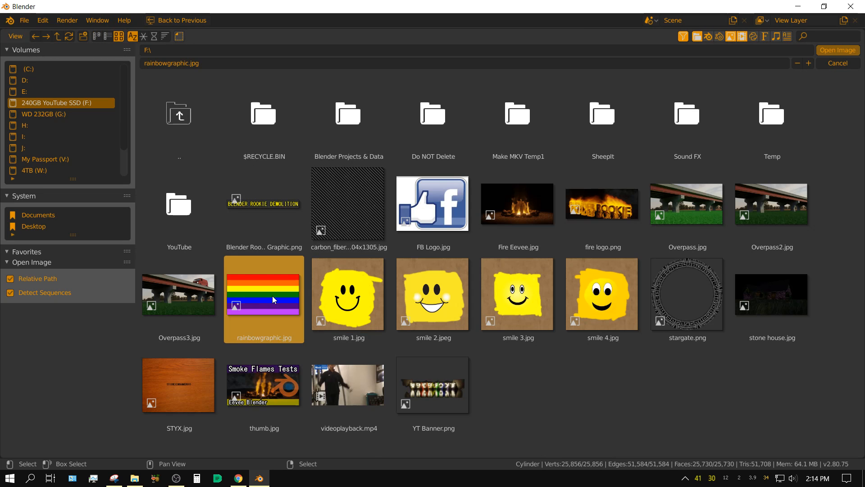
{"action": "left_click", "coordinate": [831, 52]}
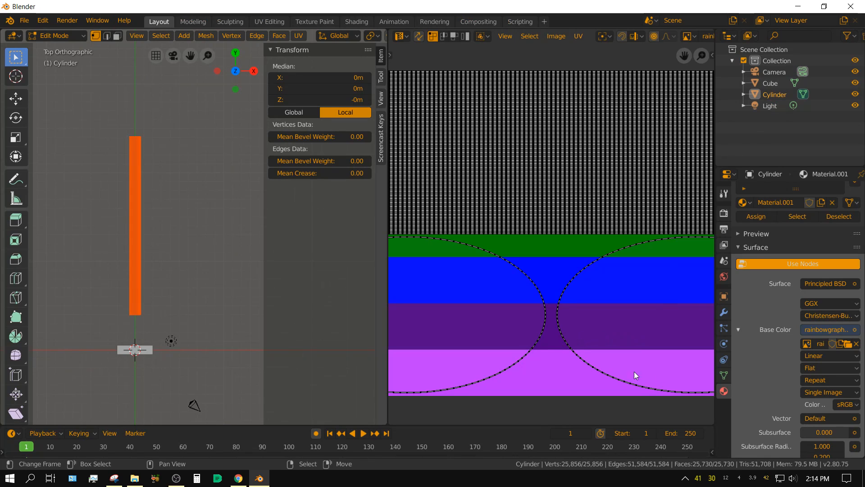
Step: Set the cylinder material's Roughness to 0.25
{"action": "scroll", "coordinate": [794, 408], "scroll_direction": "down", "scroll_amount": 8}
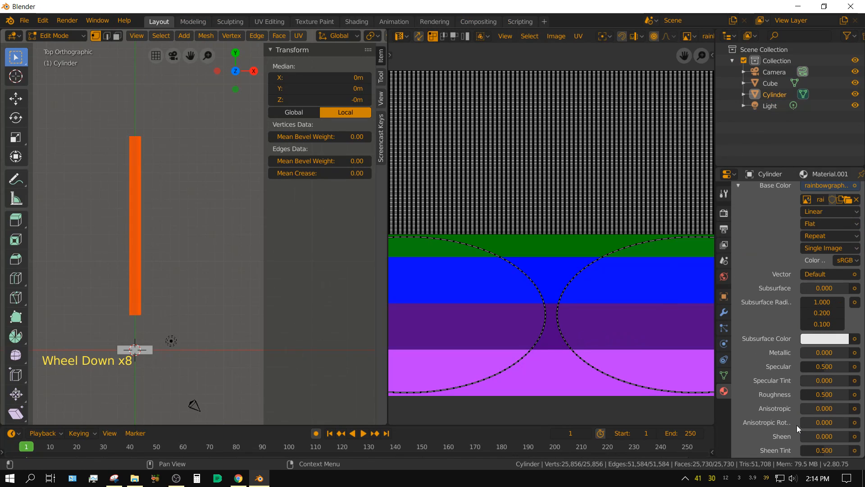
{"action": "left_click", "coordinate": [821, 396]}
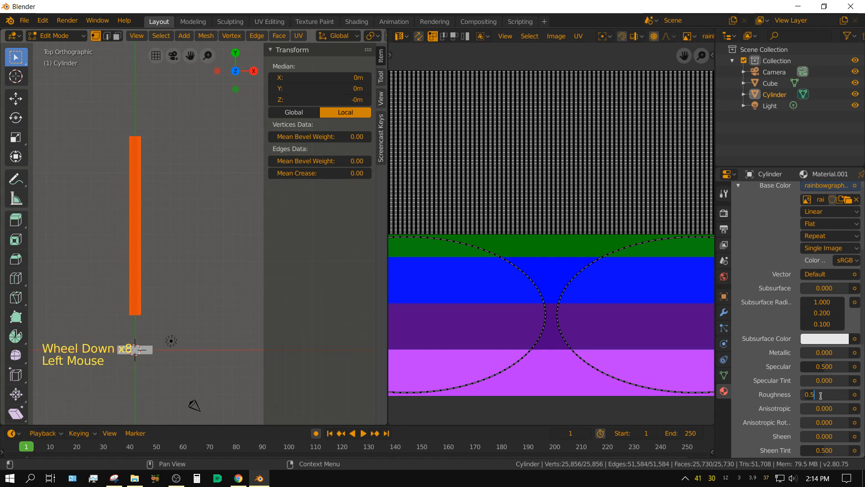
{"action": "type", "text": ".25"}
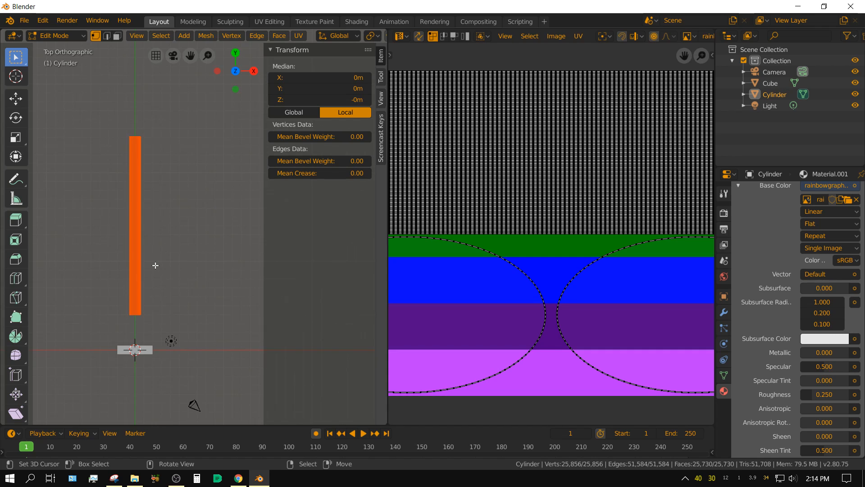
Step: Select the entire cylinder mesh and UV-map it with Project From View from the top view
{"action": "key", "text": "a"}
{"action": "key", "text": "a"}
{"action": "key", "text": "a"}
{"action": "key", "text": "a"}
{"action": "key", "text": "a"}
{"action": "key", "text": "a"}
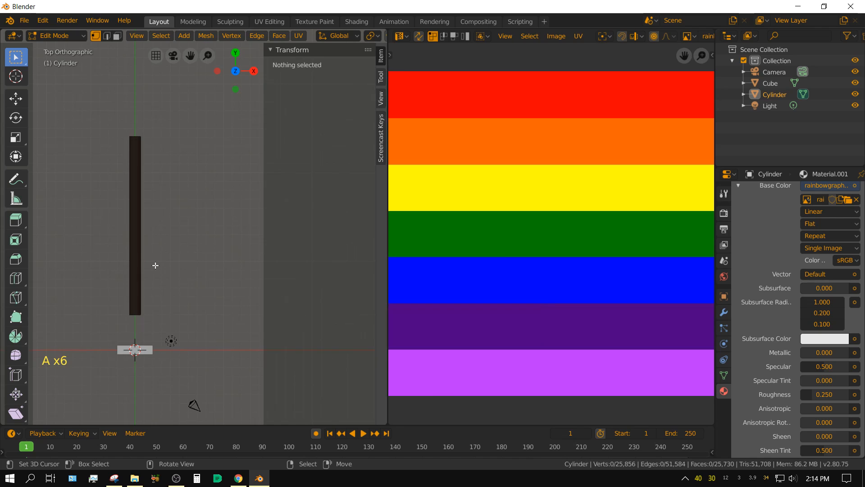
{"action": "key", "text": "a"}
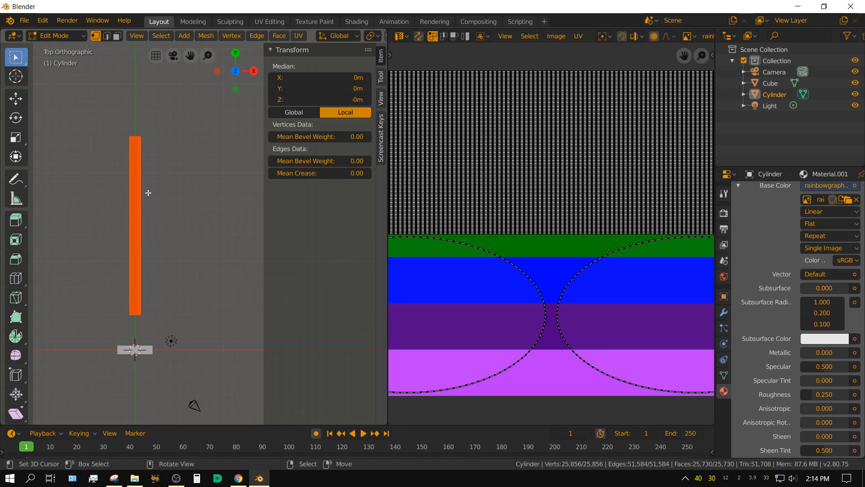
{"action": "key", "text": "u"}
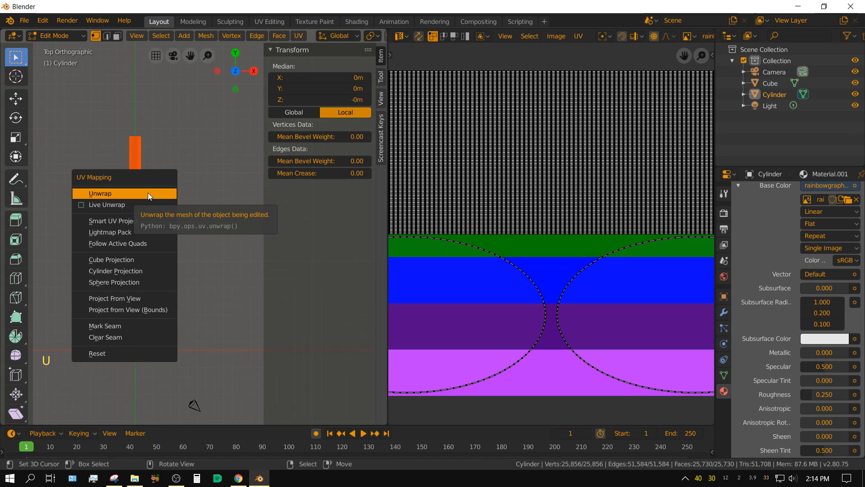
{"action": "left_click", "coordinate": [121, 297]}
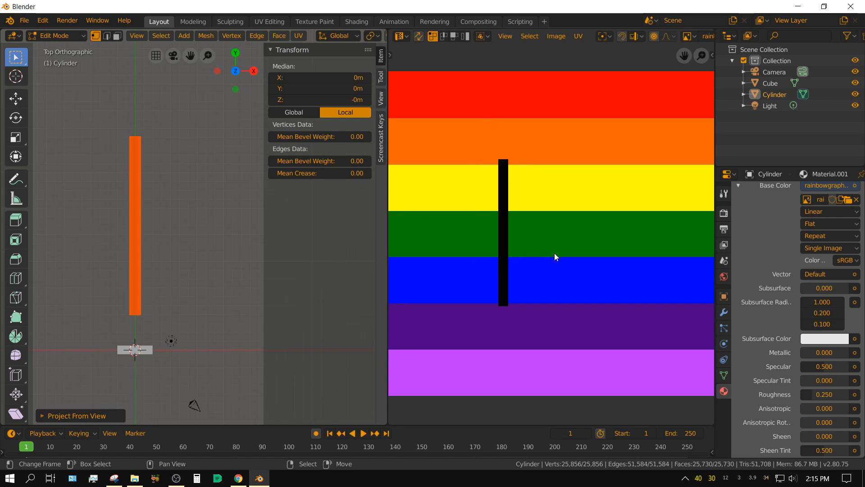
Step: Scale all the cylinder's UVs up until they span nearly the full height of the rainbow image
{"action": "key", "text": "a"}
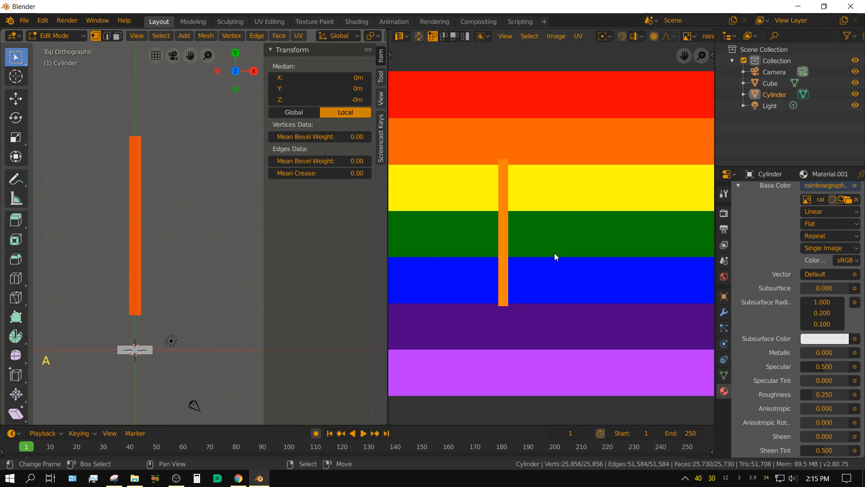
{"action": "key", "text": "s"}
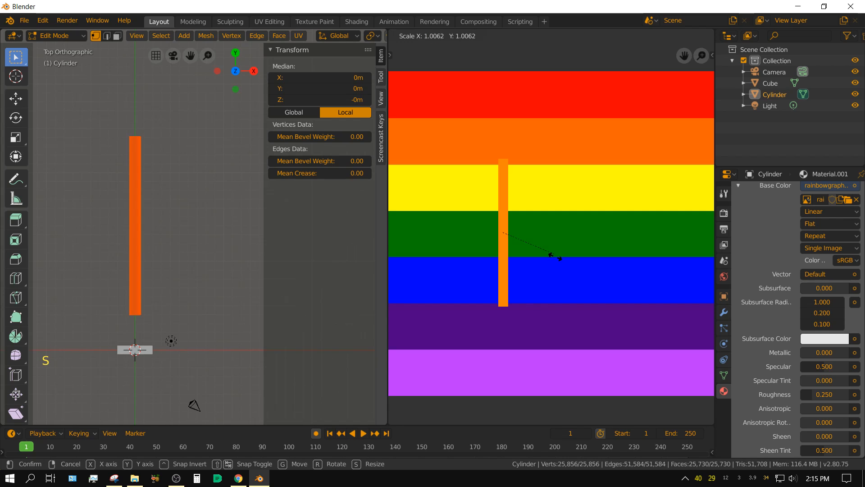
{"action": "left_click", "coordinate": [582, 328]}
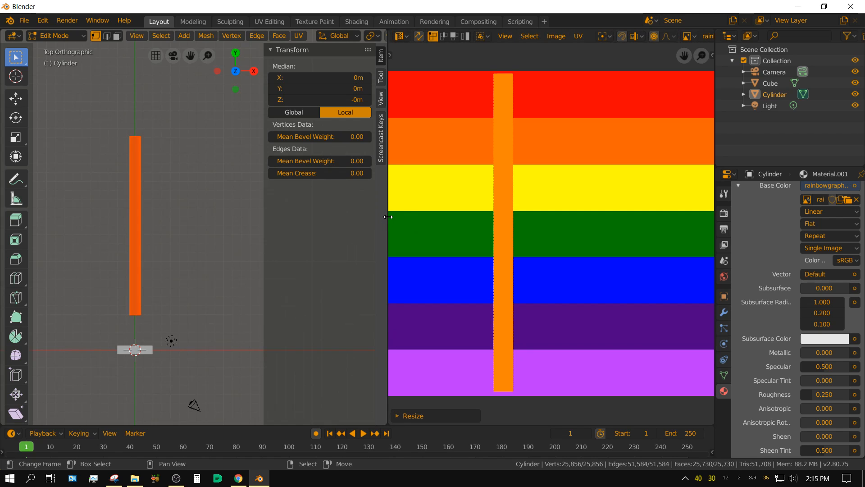
Step: Return to Object Mode in a widened 3D viewport and display the textured cylinder with LookDev shading
{"action": "left_click_drag", "start_coordinate": [388, 217], "coordinate": [700, 223]}
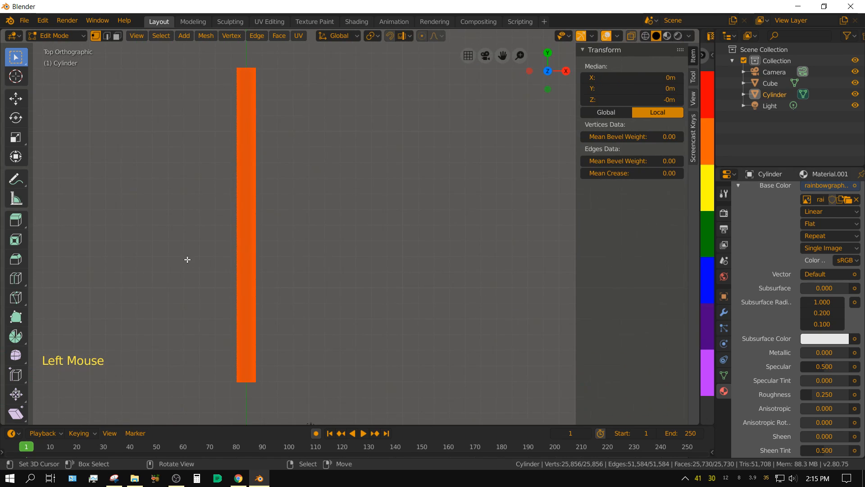
{"action": "key", "text": "Tab"}
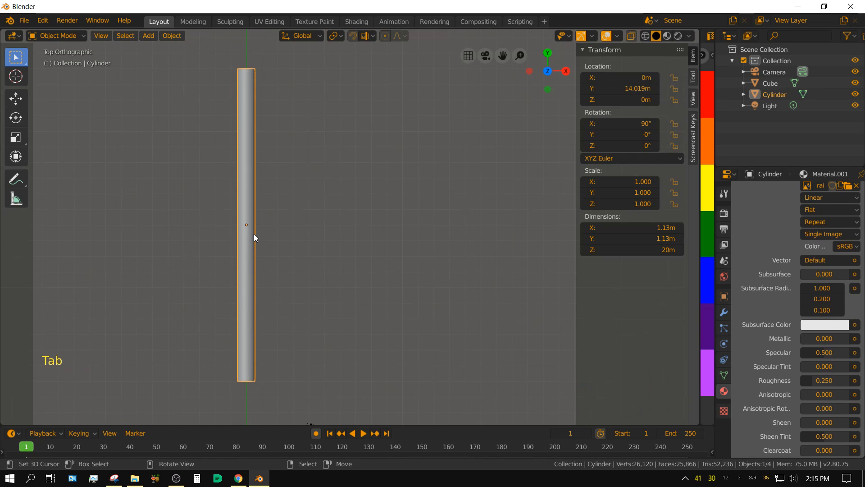
{"action": "scroll", "coordinate": [385, 296], "scroll_direction": "down", "scroll_amount": 1}
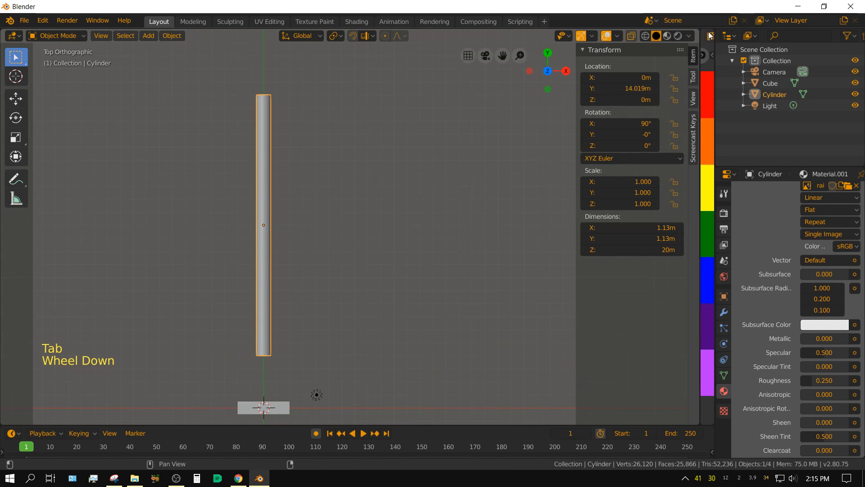
{"action": "left_click", "coordinate": [668, 35]}
{"action": "mouse_move", "coordinate": [318, 270]}
{"action": "middle_mouse_down"}
{"action": "mouse_move", "coordinate": [311, 288]}
{"action": "mouse_move", "coordinate": [223, 200]}
{"action": "mouse_move", "coordinate": [238, 130]}
{"action": "mouse_move", "coordinate": [222, 117]}
{"action": "mouse_move", "coordinate": [216, 245]}
{"action": "mouse_move", "coordinate": [222, 235]}
{"action": "middle_mouse_up"}
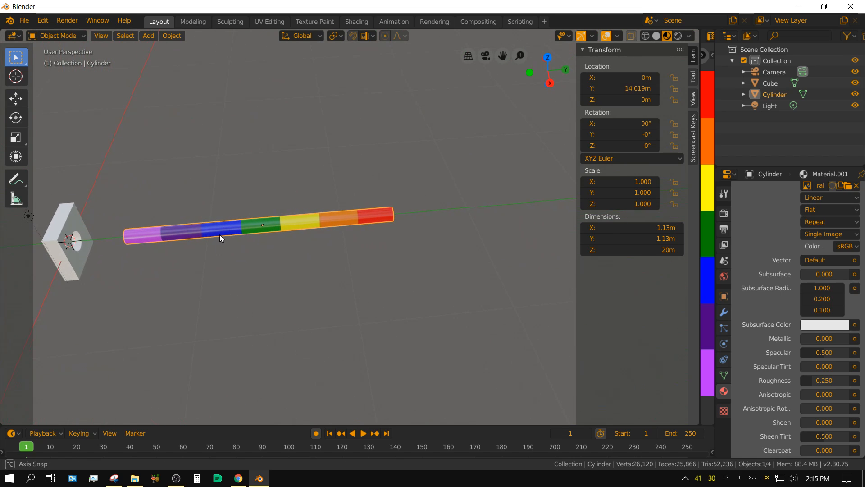
{"action": "scroll", "coordinate": [221, 238], "scroll_direction": "down", "scroll_amount": 1}
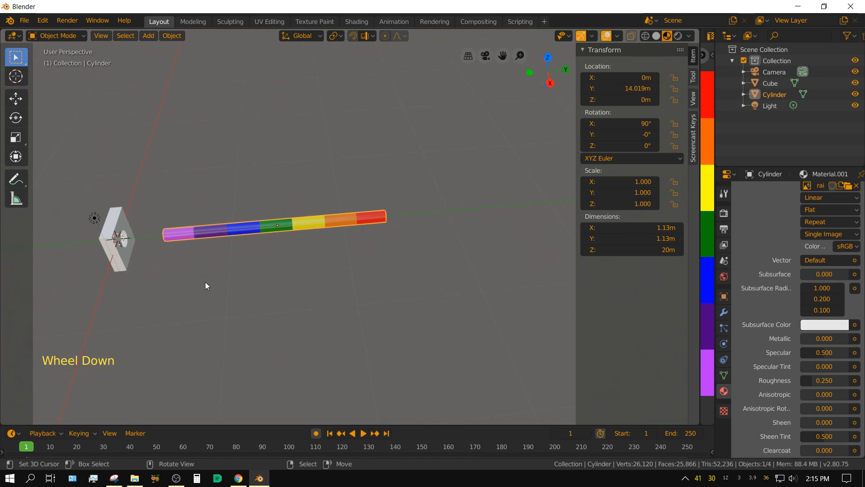
Step: Select the holed block and enable Collision physics on it
{"action": "middle_click_drag", "start_coordinate": [205, 283], "coordinate": [355, 265], "text": "shift"}
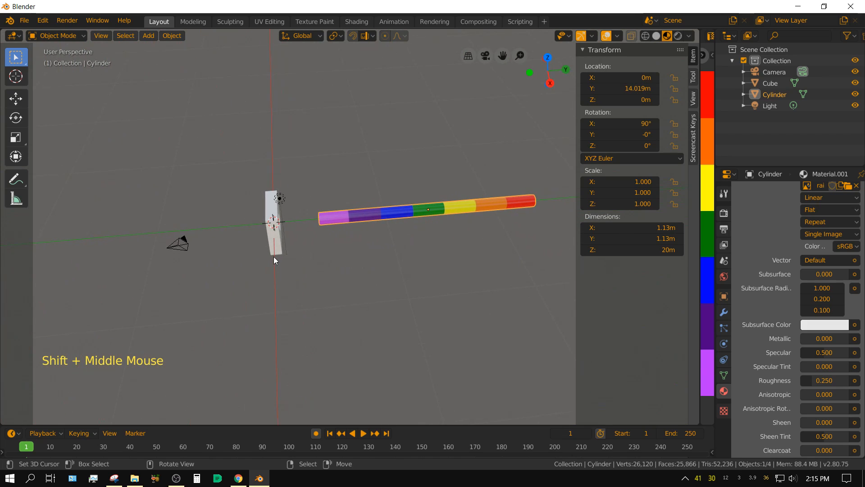
{"action": "right_click", "coordinate": [278, 246]}
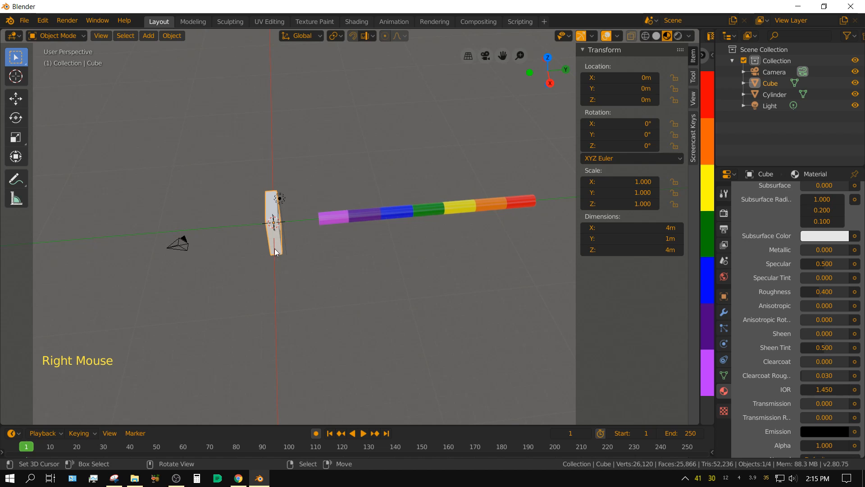
{"action": "middle_click_drag", "start_coordinate": [259, 292], "coordinate": [251, 309]}
{"action": "scroll", "coordinate": [293, 298], "scroll_direction": "up", "scroll_amount": 2}
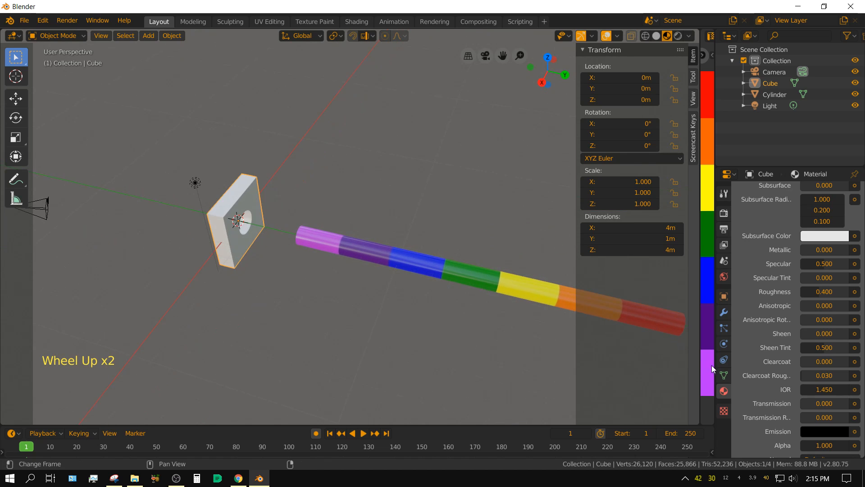
{"action": "left_click", "coordinate": [724, 345]}
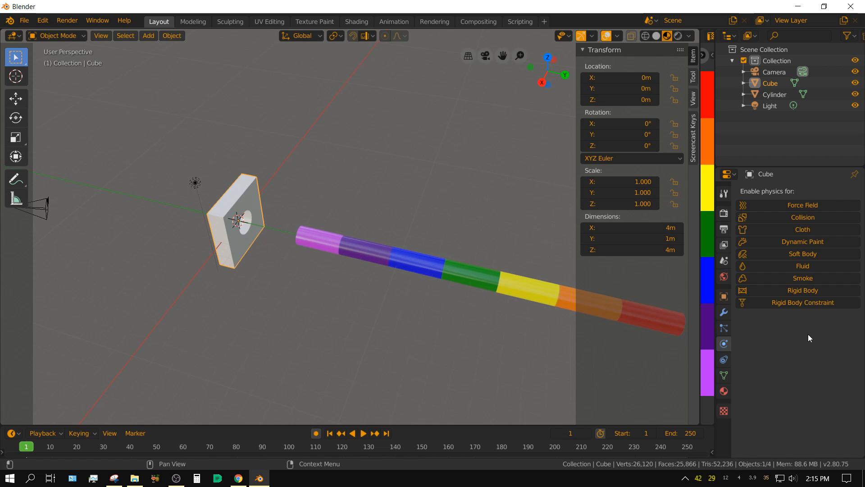
{"action": "left_click", "coordinate": [793, 215]}
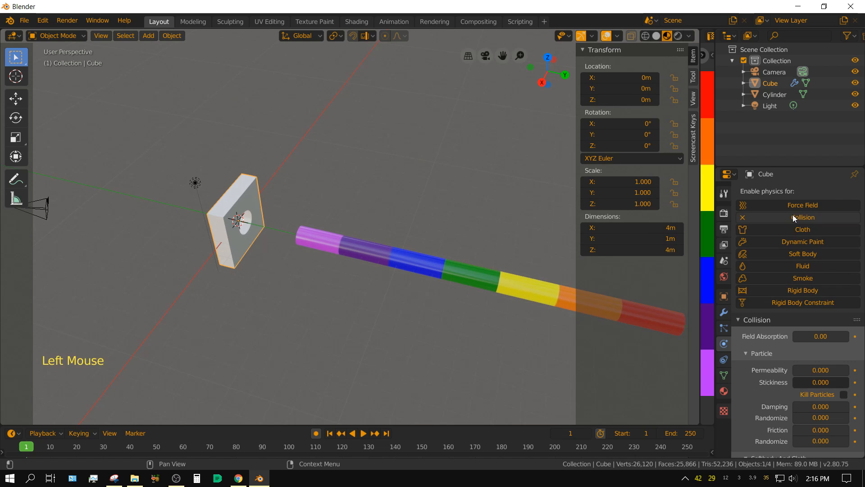
Step: Set the block's Softbody And Cloth collision Thickness Outer to 0.1
{"action": "scroll", "coordinate": [777, 390], "scroll_direction": "down", "scroll_amount": 6}
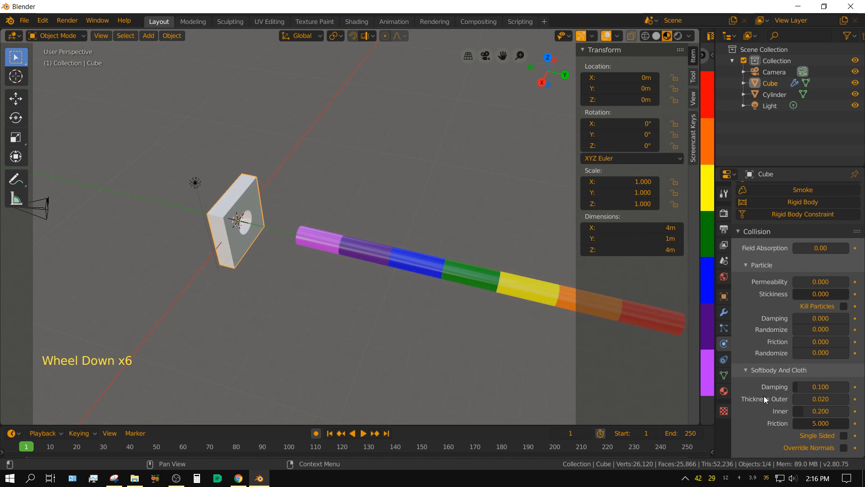
{"action": "left_click", "coordinate": [815, 401]}
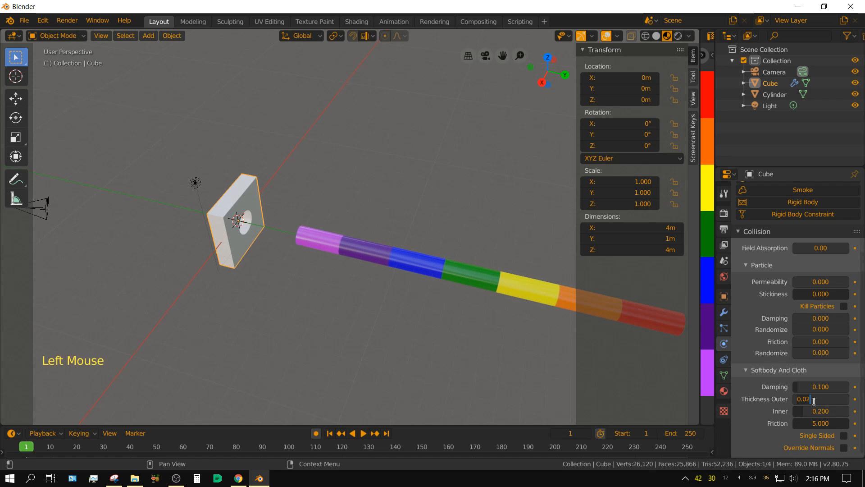
{"action": "type", "text": ".1"}
{"action": "key", "text": "Return"}
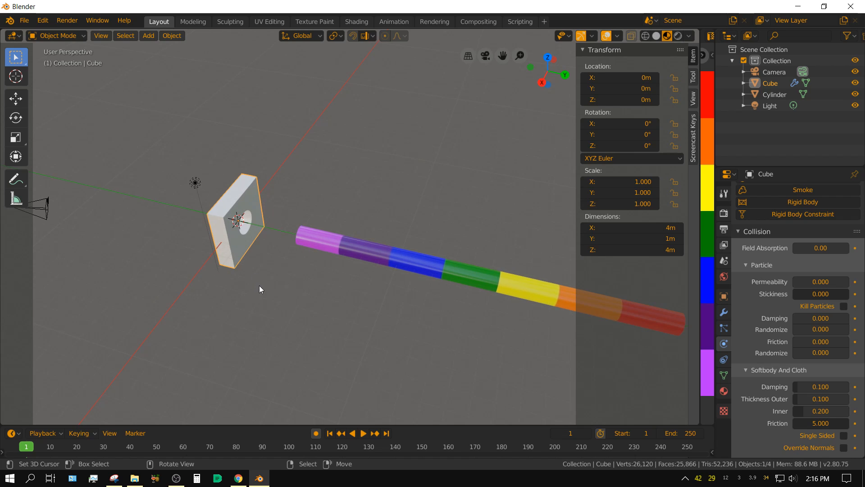
Step: Select the rainbow cylinder and add a particle system of type Hair to it
{"action": "right_click", "coordinate": [398, 258]}
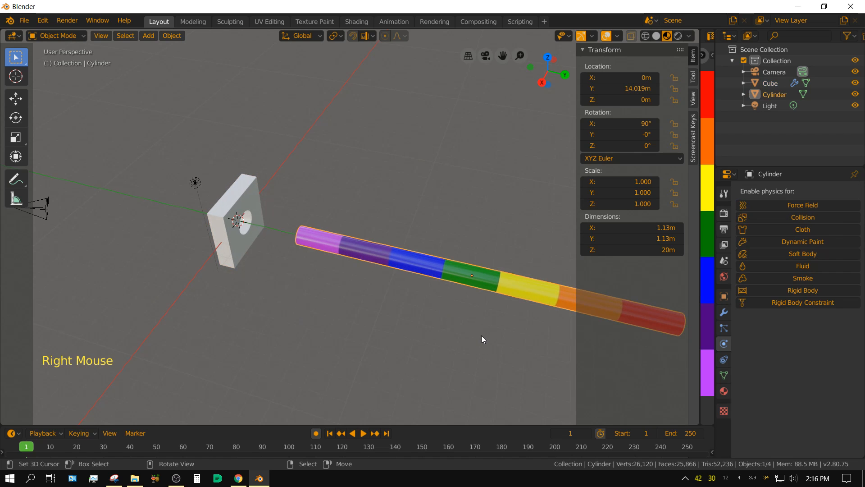
{"action": "middle_click_drag", "start_coordinate": [504, 335], "coordinate": [385, 307], "text": "shift"}
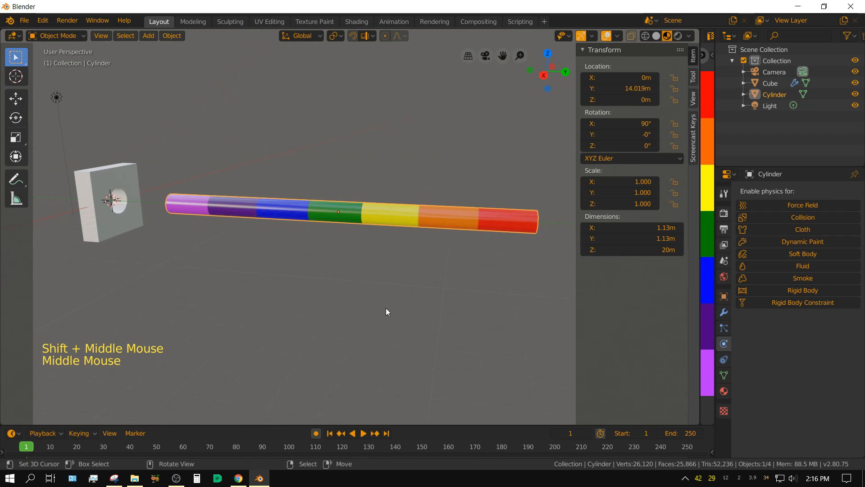
{"action": "left_click", "coordinate": [725, 329]}
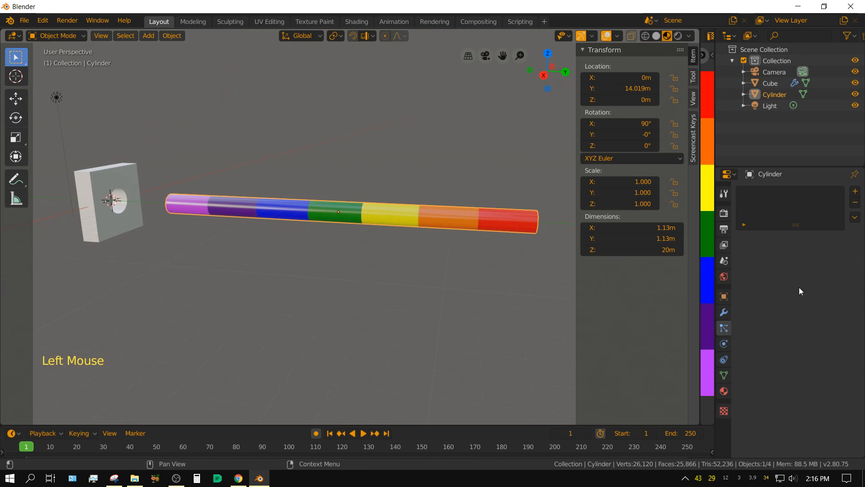
{"action": "left_click", "coordinate": [855, 191]}
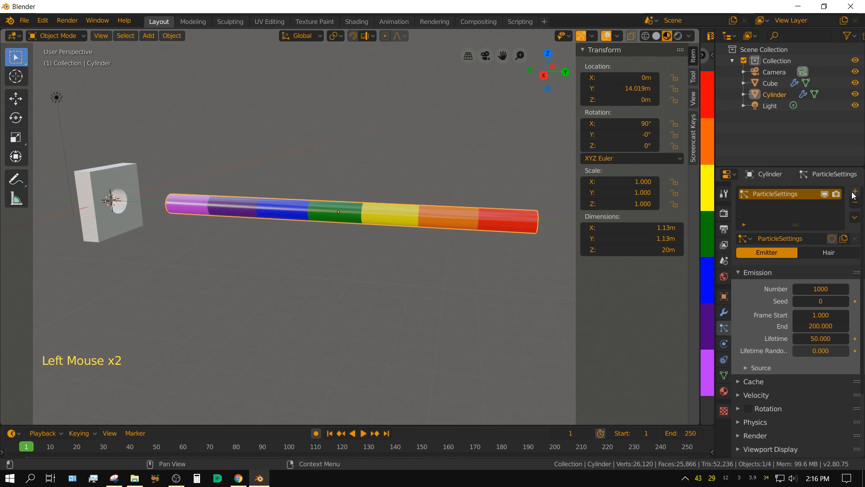
{"action": "left_click", "coordinate": [824, 255]}
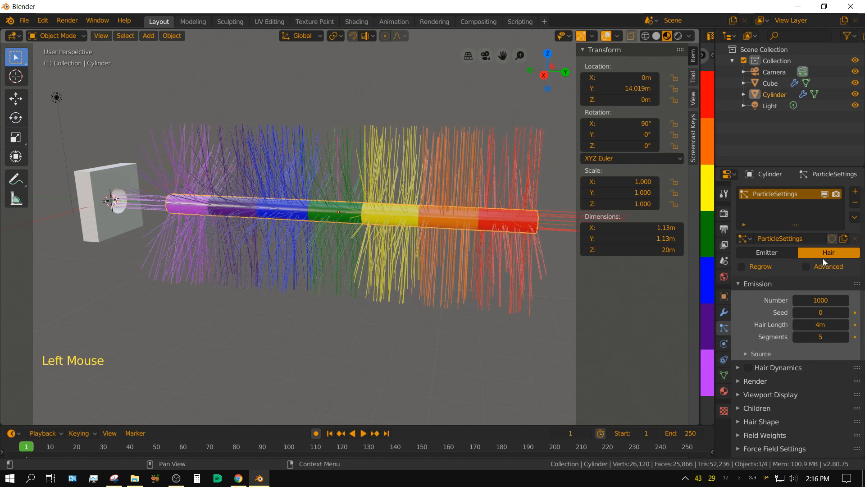
Step: Set the cylinder's Hair Length to 2 m
{"action": "middle_click_drag", "start_coordinate": [366, 256], "coordinate": [398, 248]}
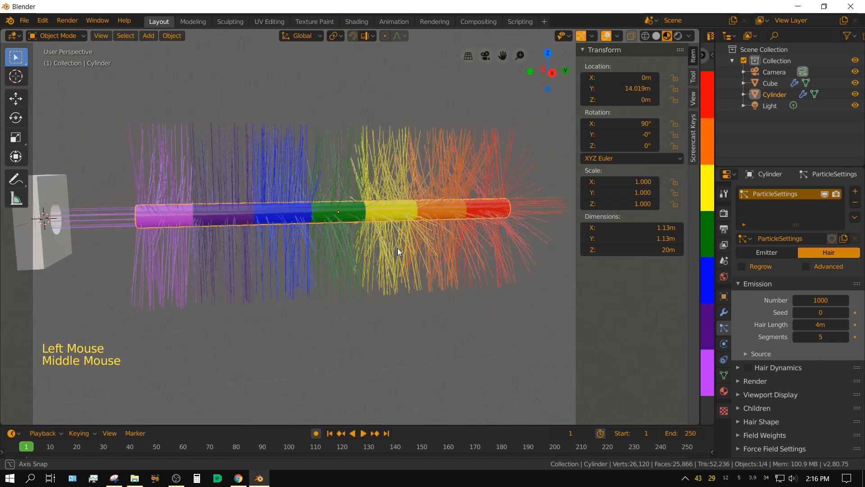
{"action": "scroll", "coordinate": [309, 235], "scroll_direction": "down", "scroll_amount": 2}
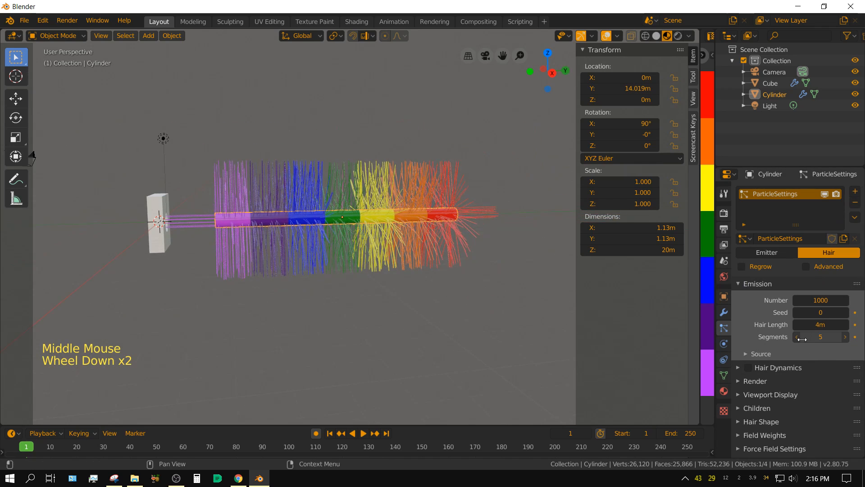
{"action": "left_click", "coordinate": [817, 325]}
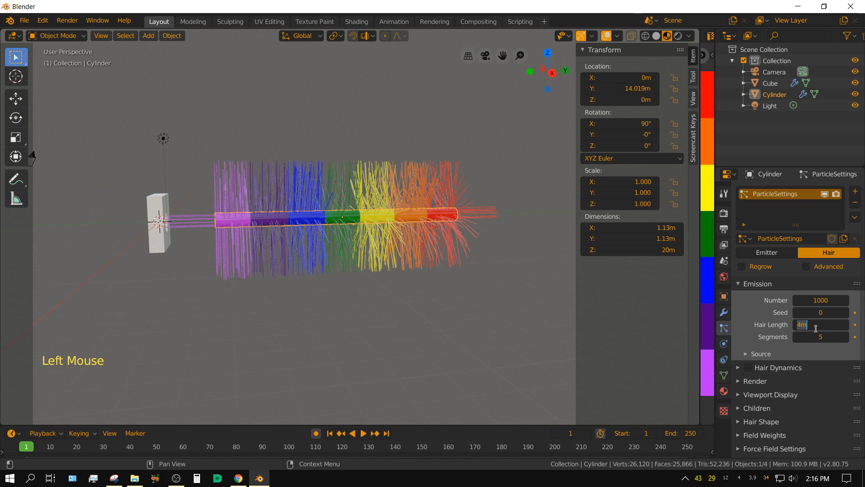
{"action": "type", "text": "2"}
{"action": "key", "text": "Return"}
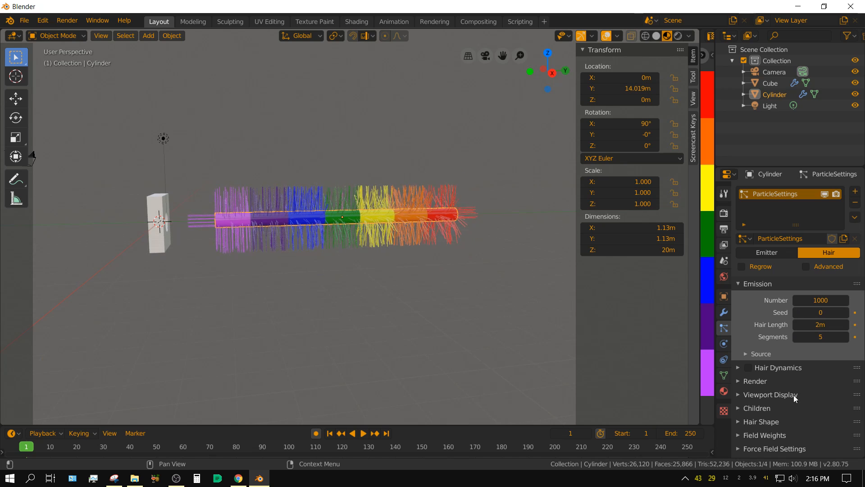
Step: Enable Hair Dynamics on the cylinder's particle system and show its Structure settings
{"action": "left_click", "coordinate": [747, 369]}
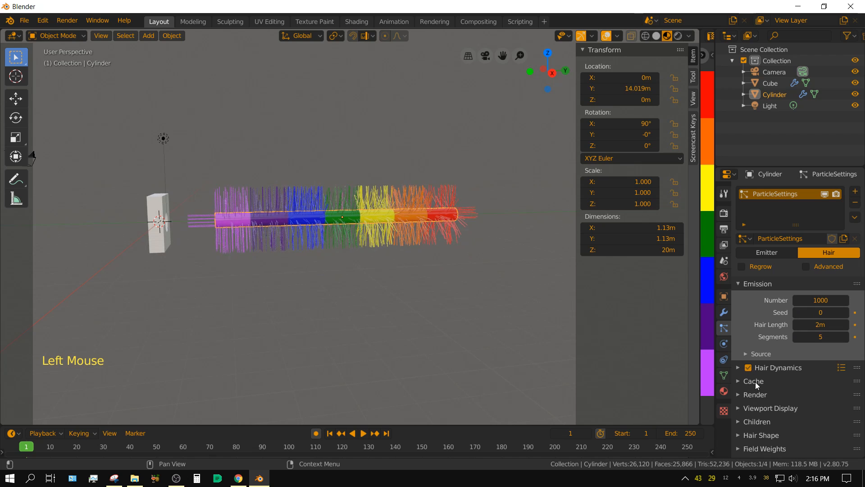
{"action": "left_click", "coordinate": [739, 367]}
{"action": "scroll", "coordinate": [791, 403], "scroll_direction": "down", "scroll_amount": 6}
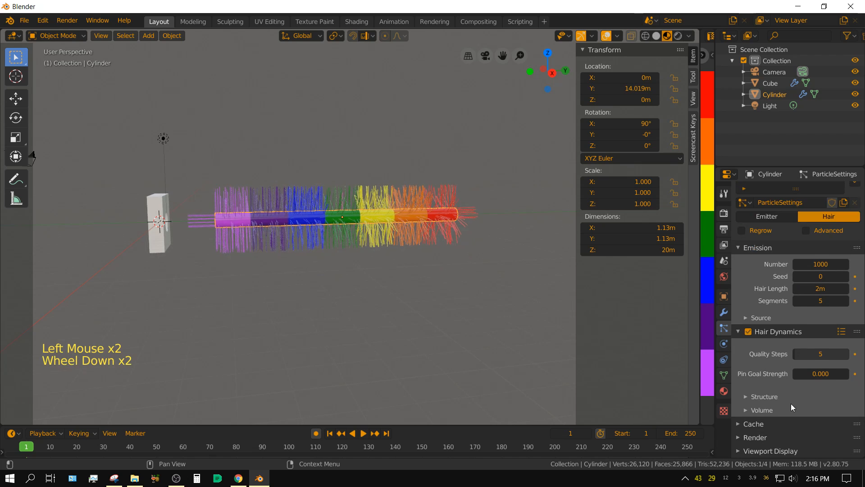
{"action": "scroll", "coordinate": [791, 409], "scroll_direction": "down", "scroll_amount": 1}
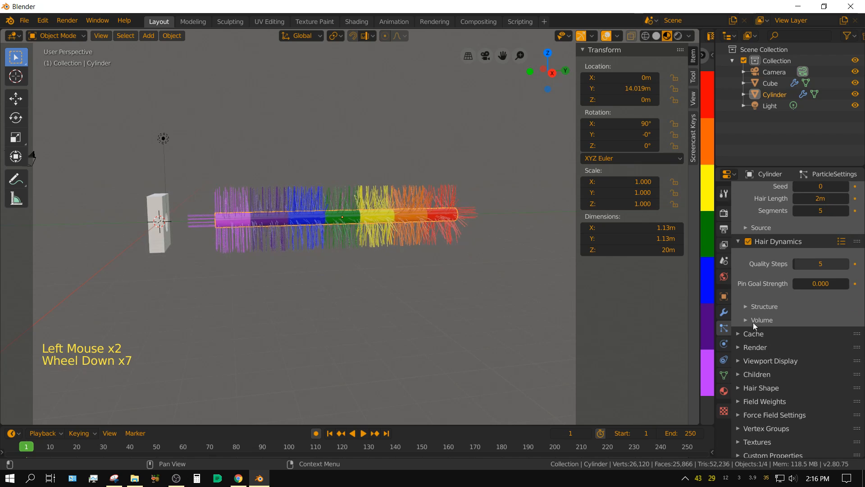
{"action": "left_click", "coordinate": [746, 306]}
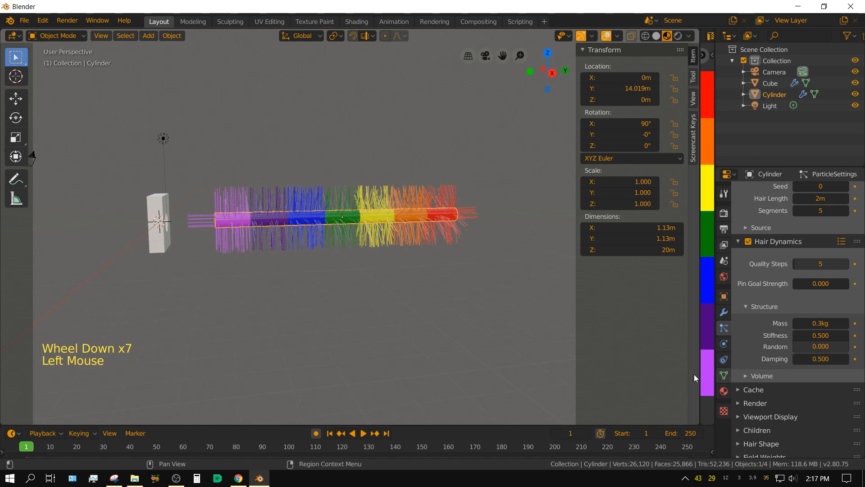
Step: Play the hair simulation on the stationary cylinder, then stop it and return to frame 1
{"action": "left_click", "coordinate": [363, 434]}
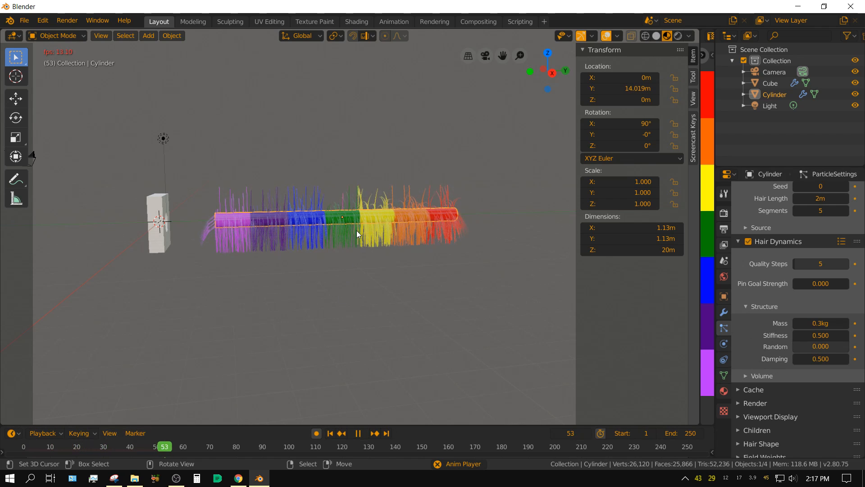
{"action": "left_click", "coordinate": [360, 434]}
{"action": "left_click", "coordinate": [330, 433]}
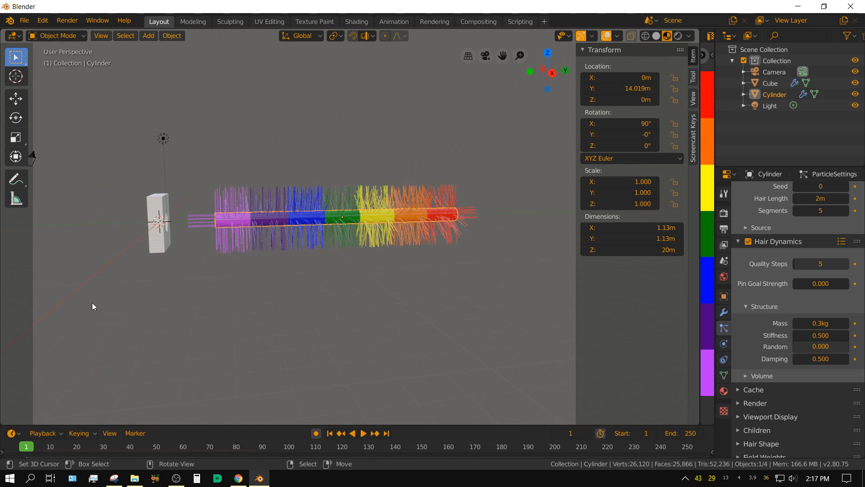
Step: Switch to the right orthographic view and keyframe the cylinder's location at frame 1
{"action": "middle_click_drag", "start_coordinate": [93, 306], "coordinate": [175, 313], "text": "shift"}
{"action": "key", "text": "KP_3"}
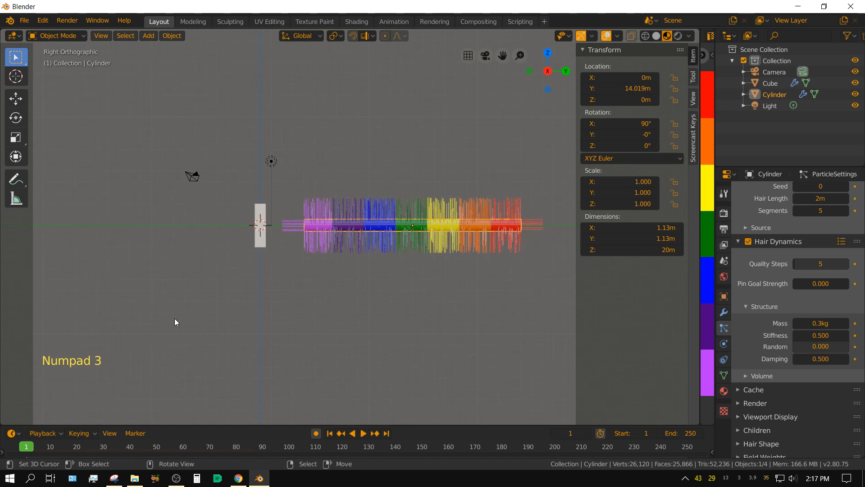
{"action": "middle_click_drag", "start_coordinate": [174, 318], "coordinate": [209, 318], "text": "shift"}
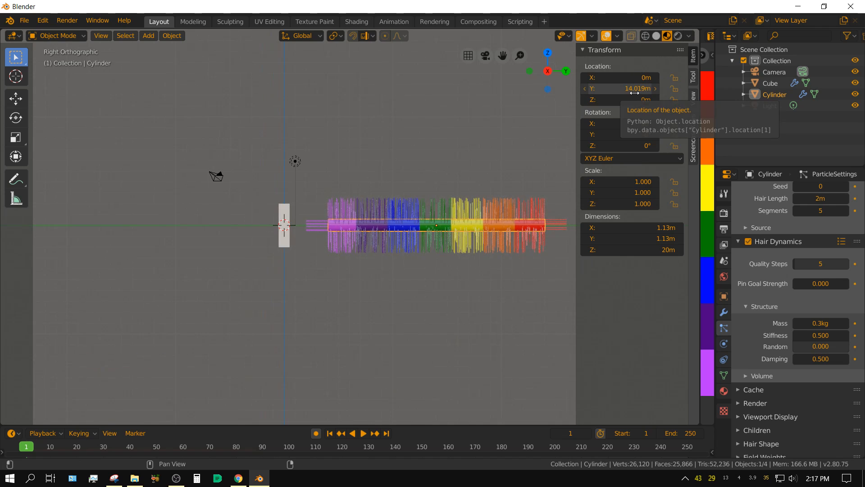
{"action": "key", "text": "i"}
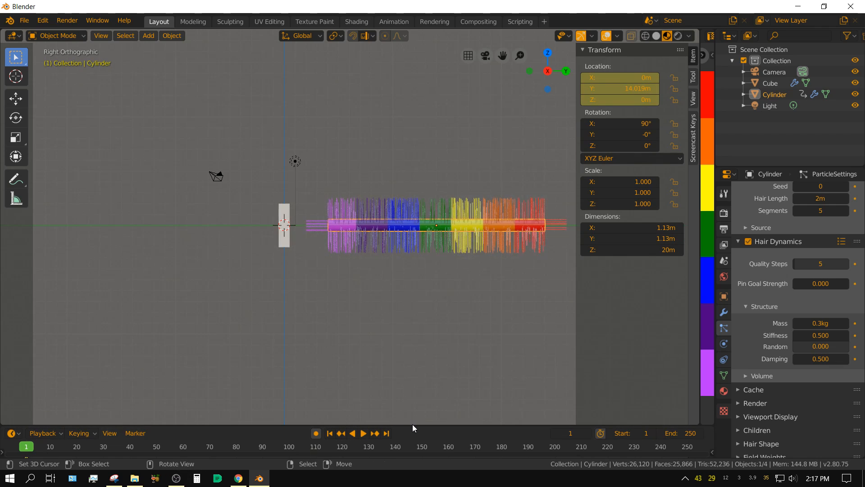
Step: At frame 250, move the cylinder along Y past the block to about -13.95 m and keyframe its location
{"action": "left_click_drag", "start_coordinate": [413, 425], "coordinate": [412, 388]}
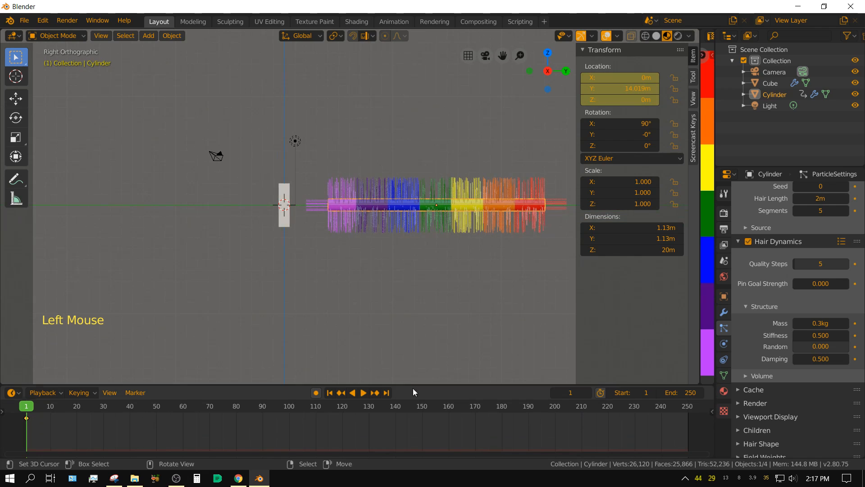
{"action": "left_click", "coordinate": [386, 392]}
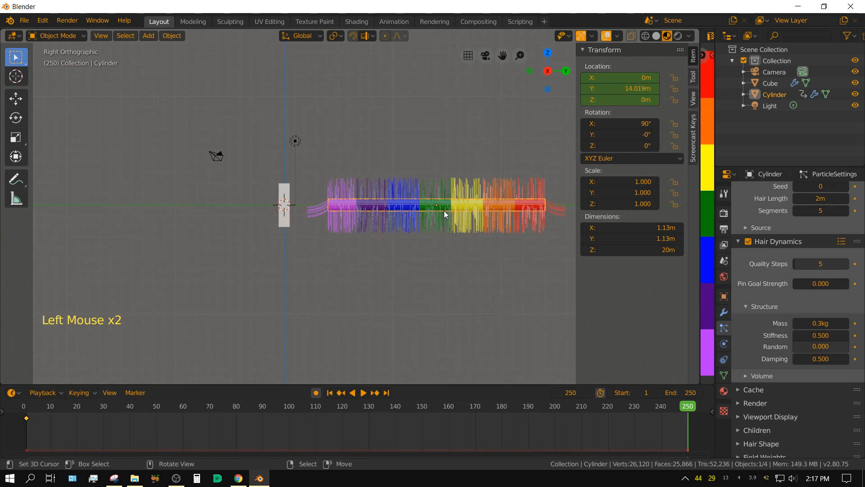
{"action": "key", "text": "g"}
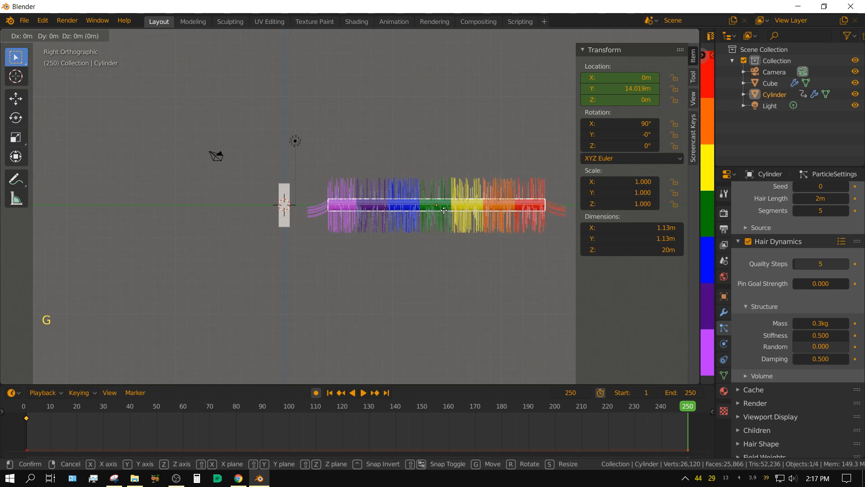
{"action": "key", "text": "y"}
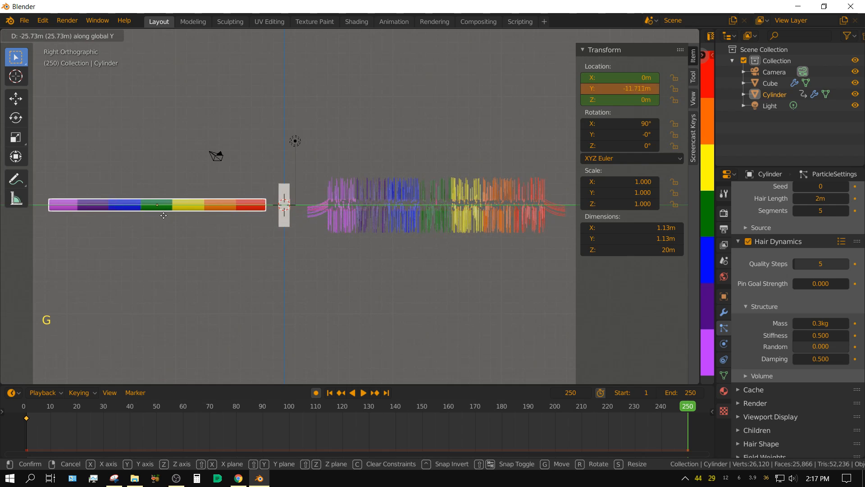
{"action": "left_click", "coordinate": [140, 219]}
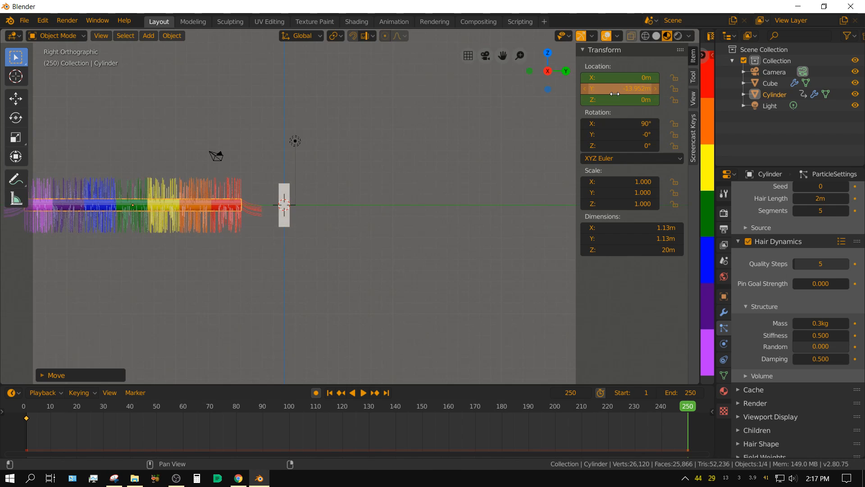
{"action": "key", "text": "i"}
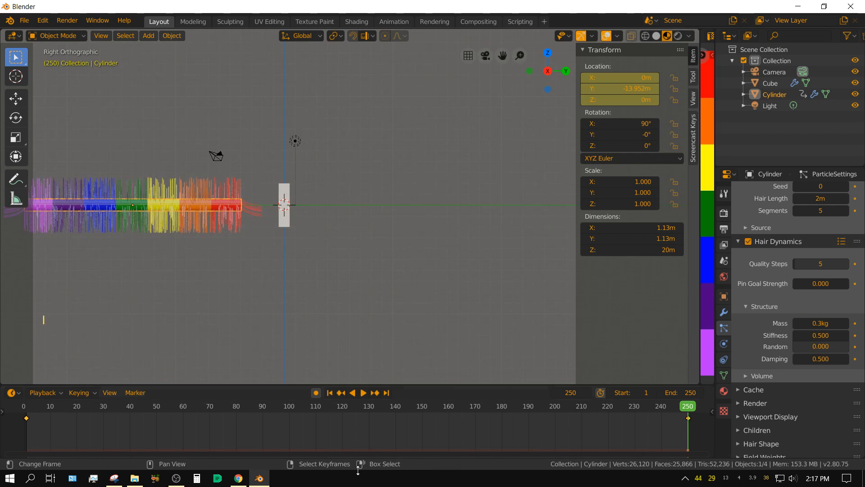
Step: Play the animation from frame 1 to check the hair passing through the block, then stop and rewind to the start
{"action": "left_click", "coordinate": [329, 395]}
{"action": "left_click", "coordinate": [364, 393]}
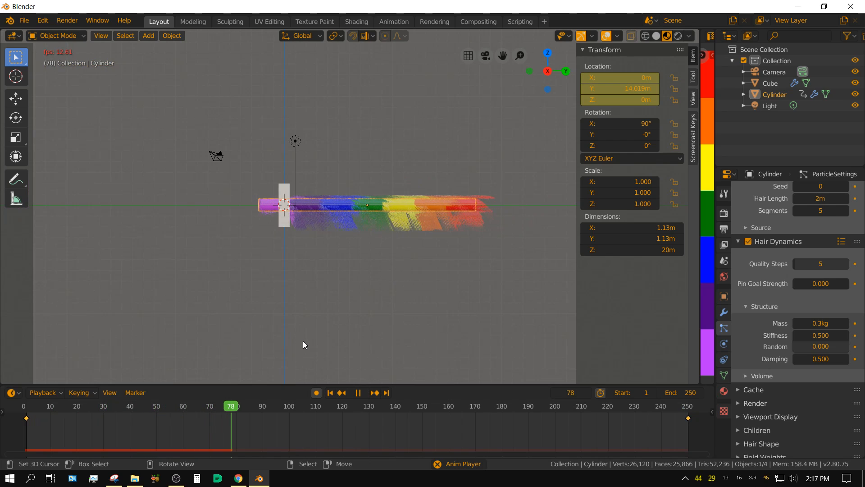
{"action": "scroll", "coordinate": [297, 353], "scroll_direction": "up", "scroll_amount": 3}
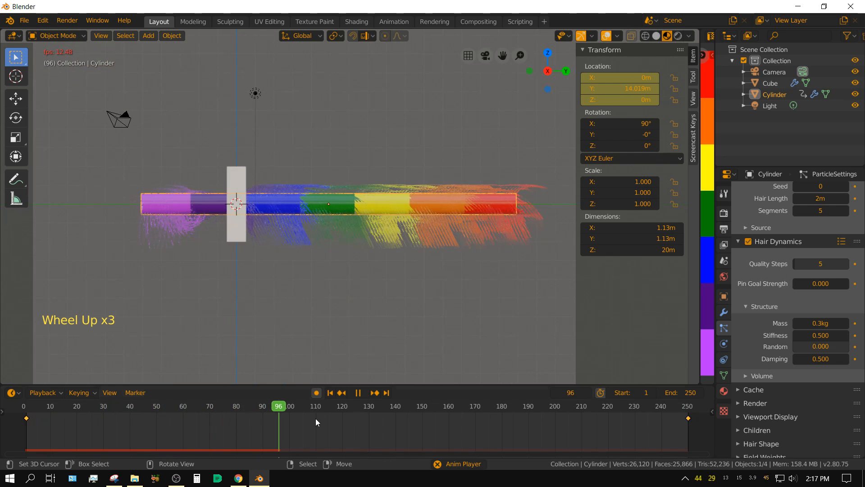
{"action": "left_click", "coordinate": [357, 393]}
{"action": "left_click", "coordinate": [331, 393]}
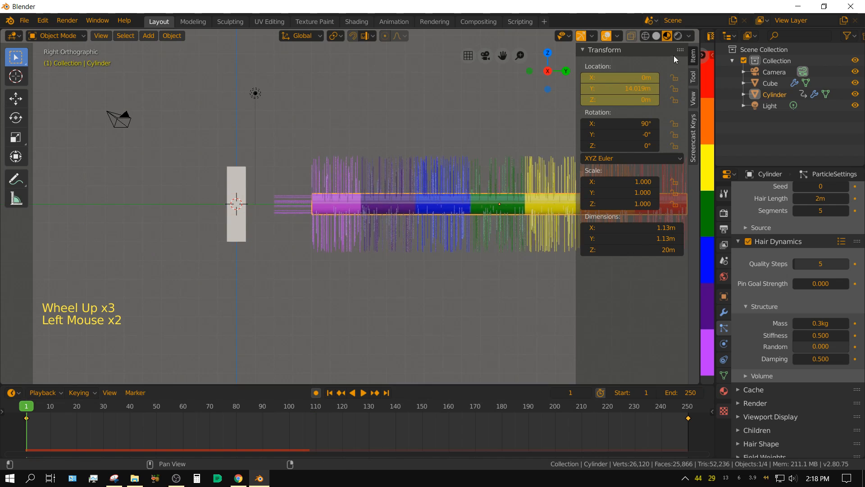
Step: Switch the viewport to solid shading and play the animation to check the hair passing through the block, then stop and rewind to frame 1
{"action": "left_click", "coordinate": [656, 36]}
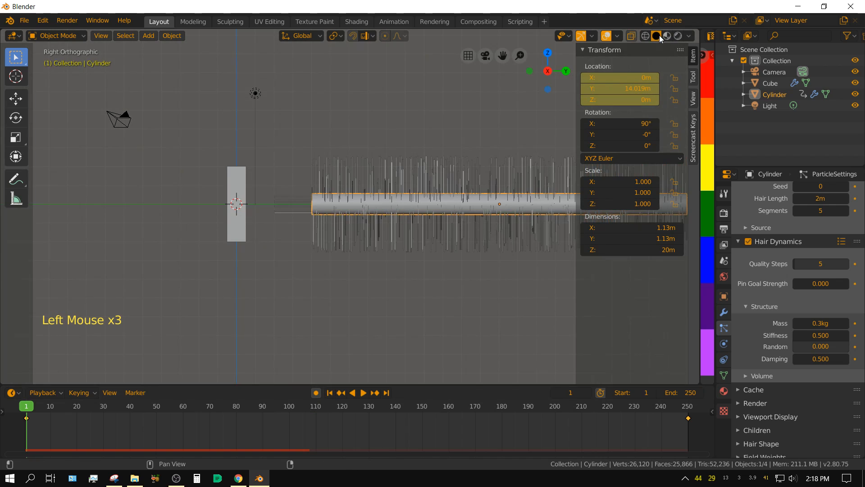
{"action": "left_click", "coordinate": [364, 393]}
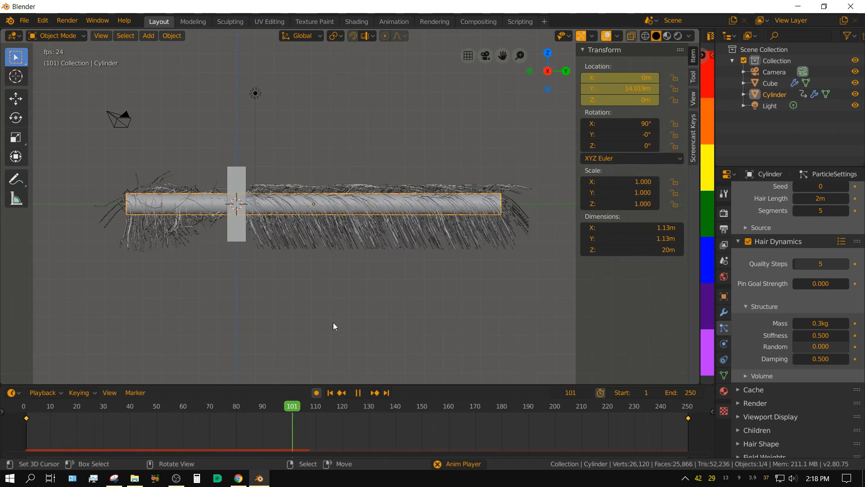
{"action": "left_click", "coordinate": [358, 393]}
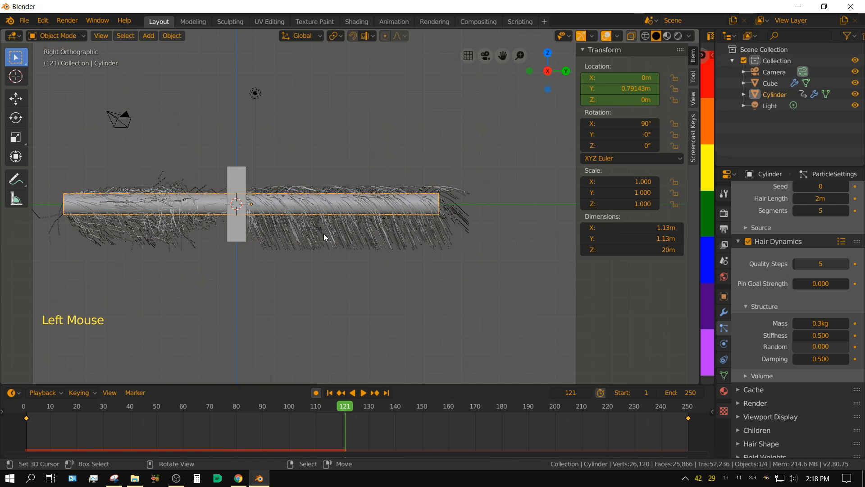
{"action": "left_click", "coordinate": [330, 393]}
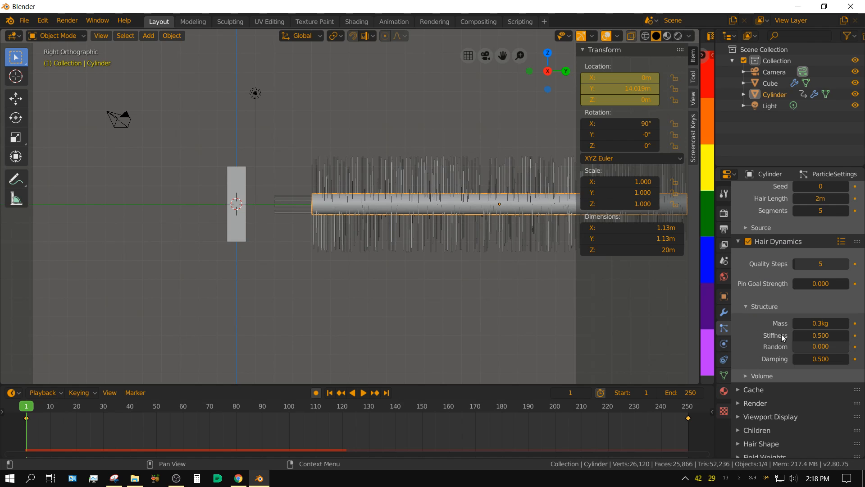
Step: Set the hair dynamics Stiffness to 2 and replay the animation to check the hair, then stop and return to frame 1
{"action": "left_click", "coordinate": [807, 337]}
{"action": "type", "text": "2"}
{"action": "key", "text": "Return"}
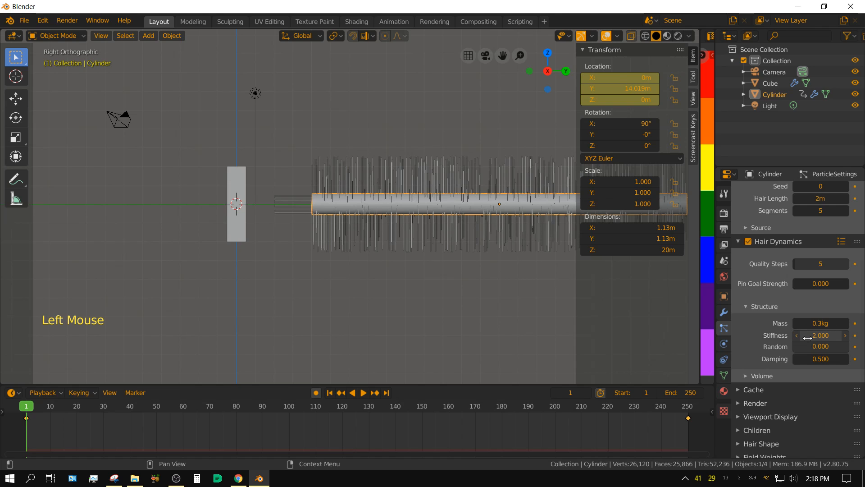
{"action": "left_click", "coordinate": [363, 392]}
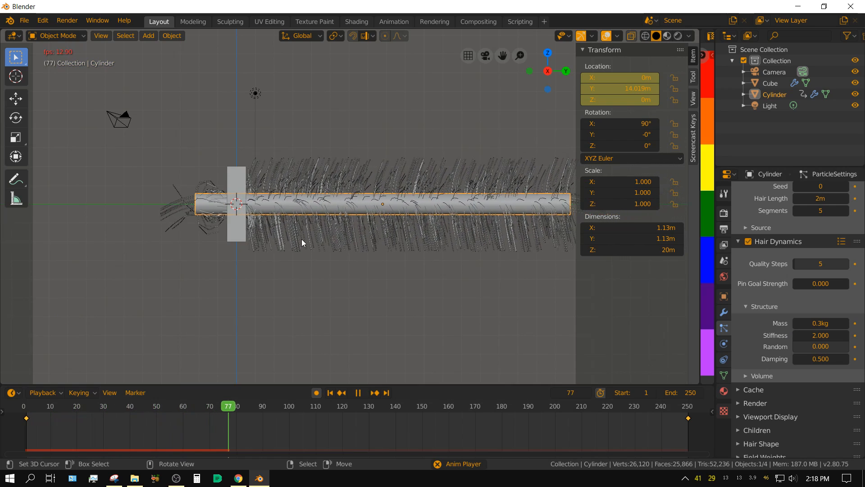
{"action": "left_click", "coordinate": [356, 393]}
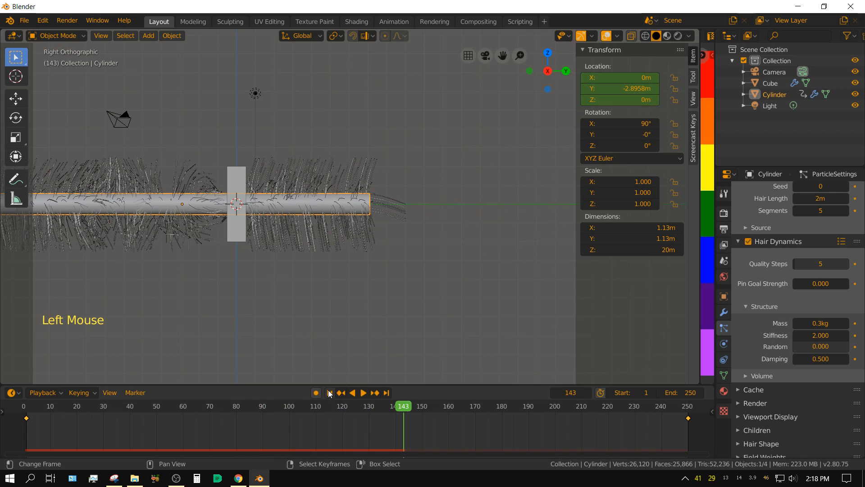
{"action": "left_click", "coordinate": [329, 393]}
{"action": "scroll", "coordinate": [494, 325], "scroll_direction": "down", "scroll_amount": 2}
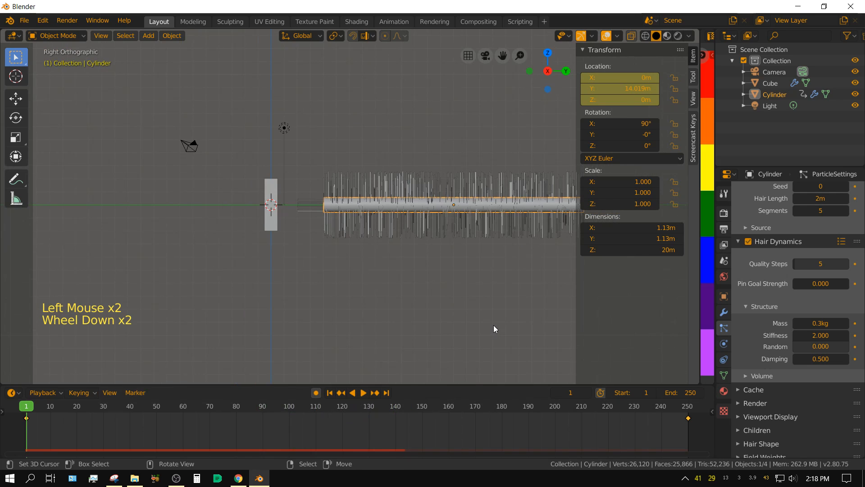
{"action": "scroll", "coordinate": [485, 332], "scroll_direction": "up", "scroll_amount": 2}
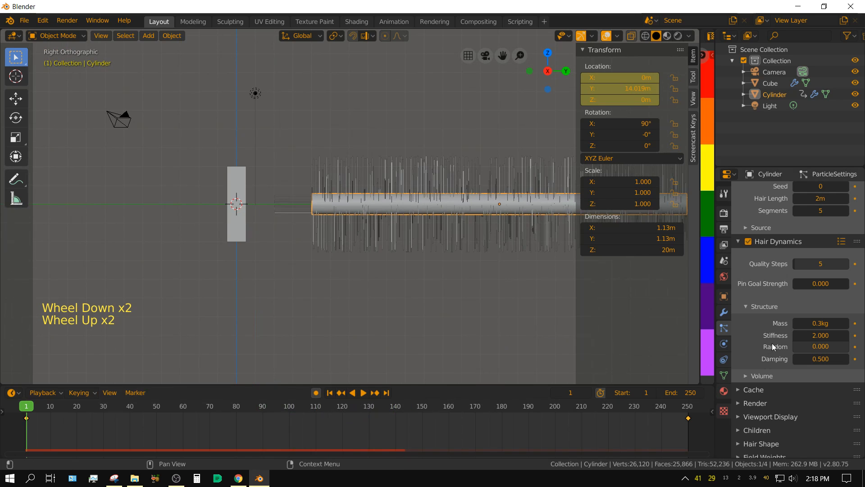
Step: Expand the Cache settings of the cylinder's hair particle system and examine the bake options
{"action": "scroll", "coordinate": [821, 398], "scroll_direction": "down", "scroll_amount": 5}
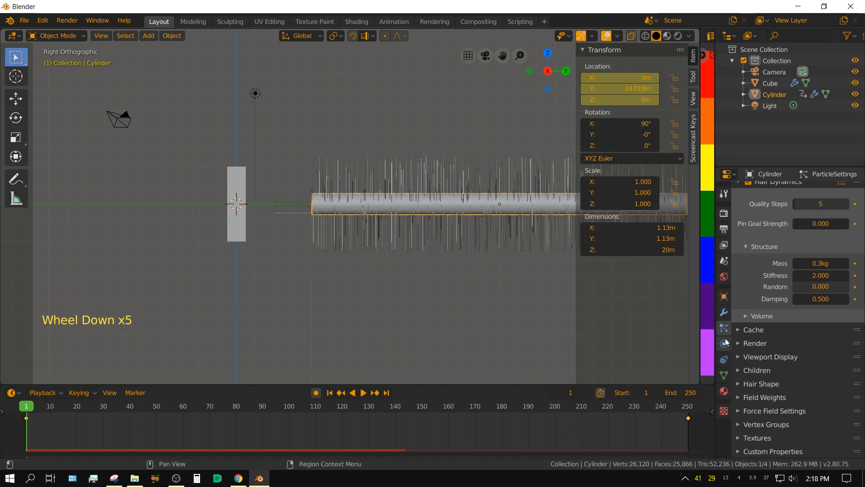
{"action": "left_click", "coordinate": [739, 330]}
{"action": "scroll", "coordinate": [766, 394], "scroll_direction": "down", "scroll_amount": 5}
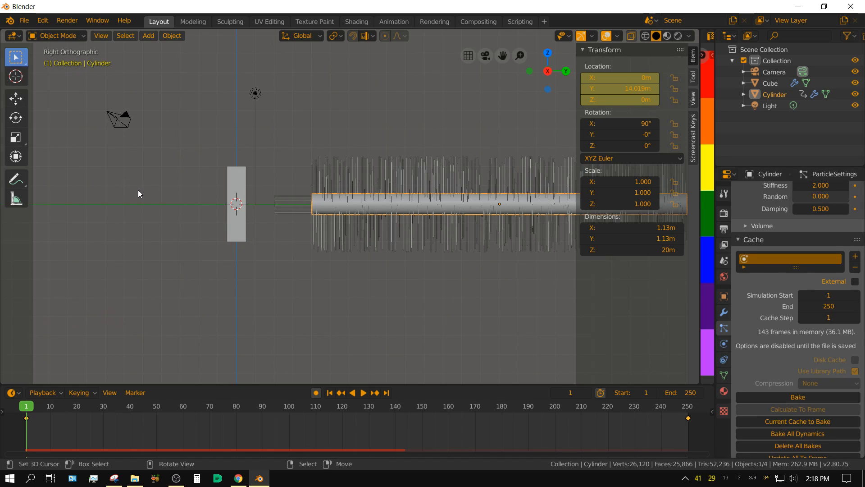
Step: Save the project as Tutorial.blend in the Current Project\Tutorial folder
{"action": "left_click", "coordinate": [28, 21]}
{"action": "left_click", "coordinate": [44, 98]}
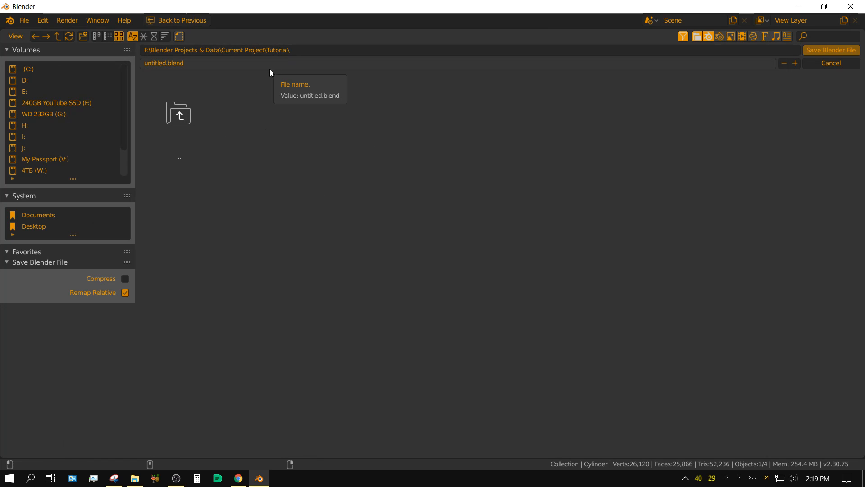
{"action": "left_click", "coordinate": [183, 63]}
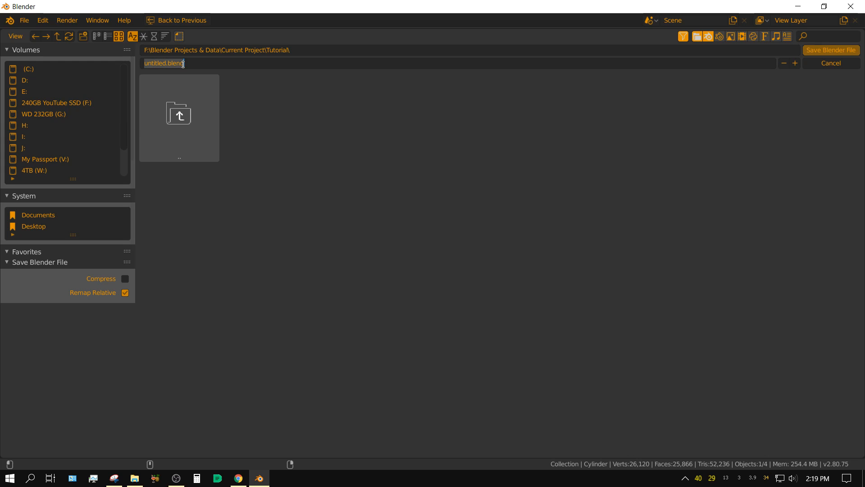
{"action": "type", "text": "Tutorial"}
{"action": "key", "text": "Return"}
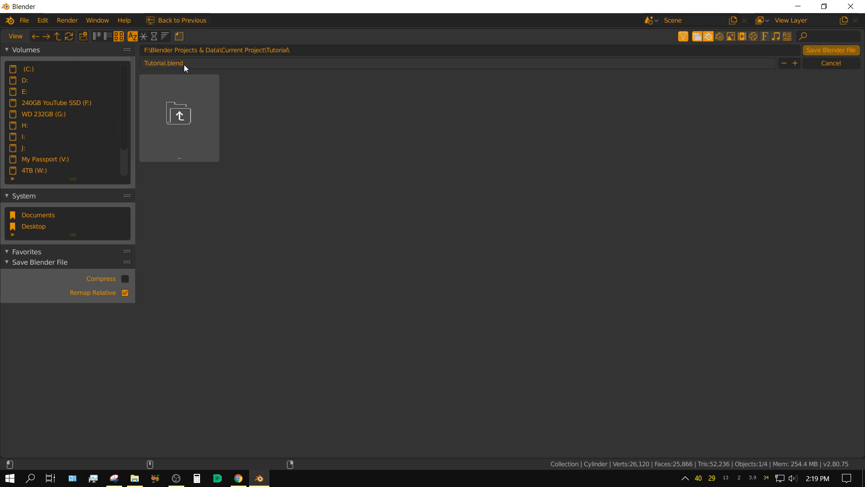
{"action": "left_click", "coordinate": [831, 50]}
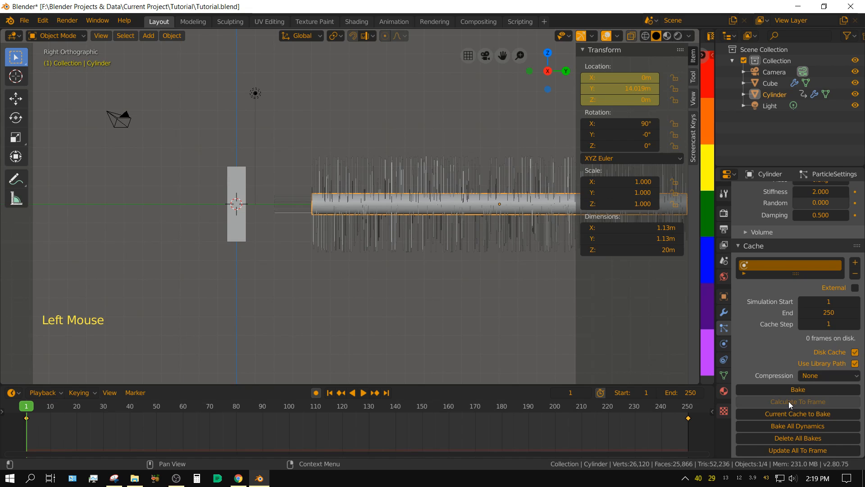
Step: Set the path Steps in the hair particle system's Render settings to 4
{"action": "scroll", "coordinate": [787, 379], "scroll_direction": "down", "scroll_amount": 9}
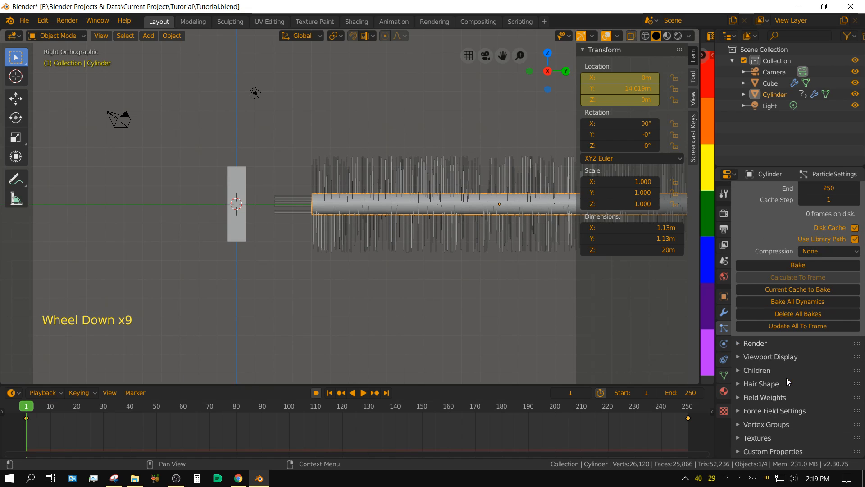
{"action": "left_click", "coordinate": [739, 342]}
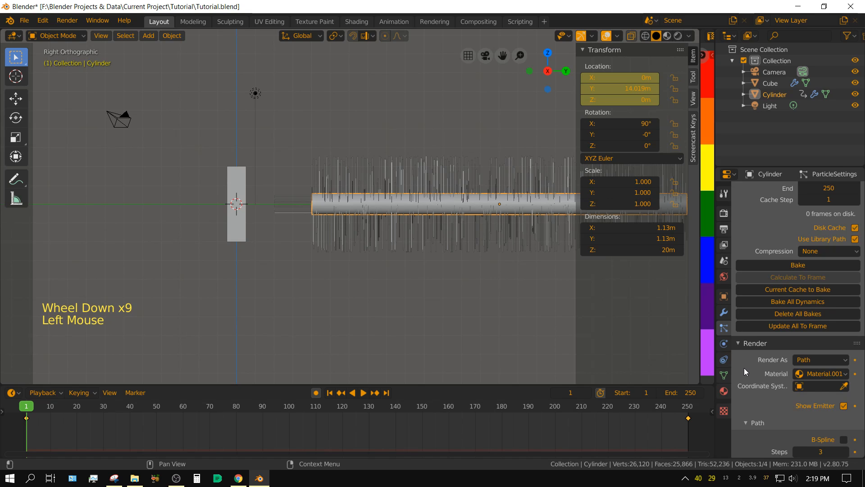
{"action": "scroll", "coordinate": [760, 391], "scroll_direction": "down", "scroll_amount": 5}
{"action": "scroll", "coordinate": [760, 391], "scroll_direction": "down", "scroll_amount": 2}
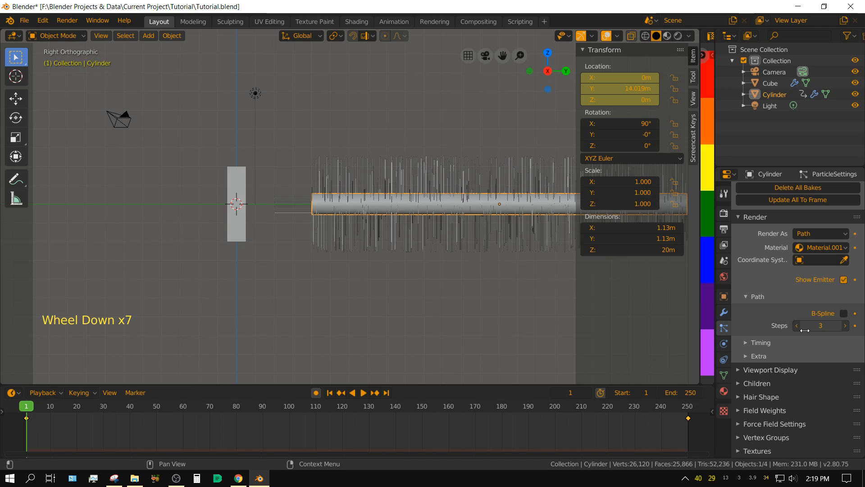
{"action": "left_click", "coordinate": [846, 327]}
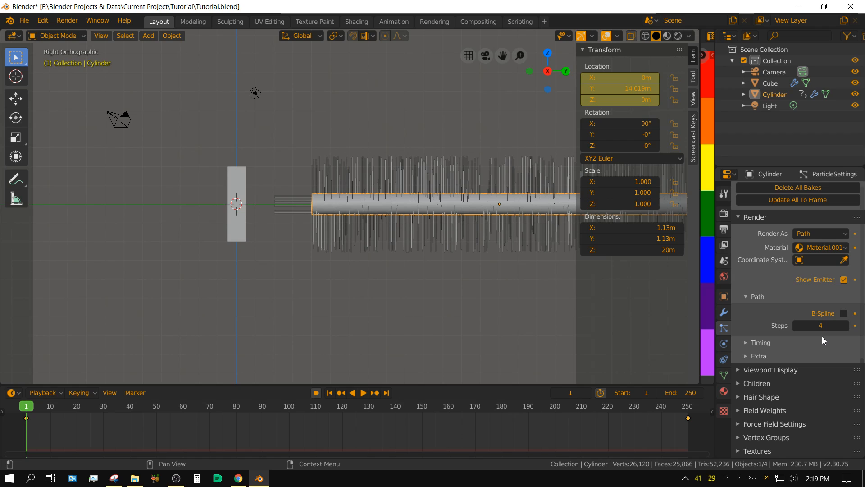
Step: Look over the hair's Viewport Display settings, then set the particle system's Children type to Interpolated
{"action": "left_click", "coordinate": [736, 370]}
{"action": "scroll", "coordinate": [768, 406], "scroll_direction": "down", "scroll_amount": 3}
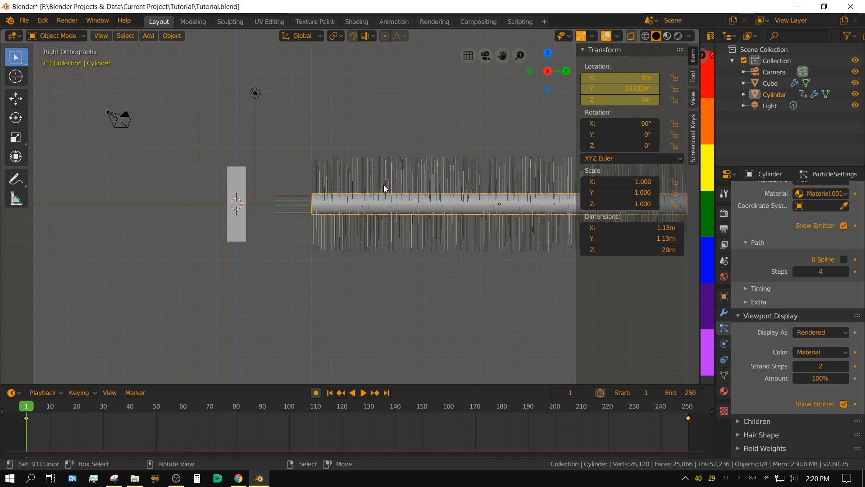
{"action": "left_click", "coordinate": [737, 316]}
{"action": "left_click", "coordinate": [748, 370]}
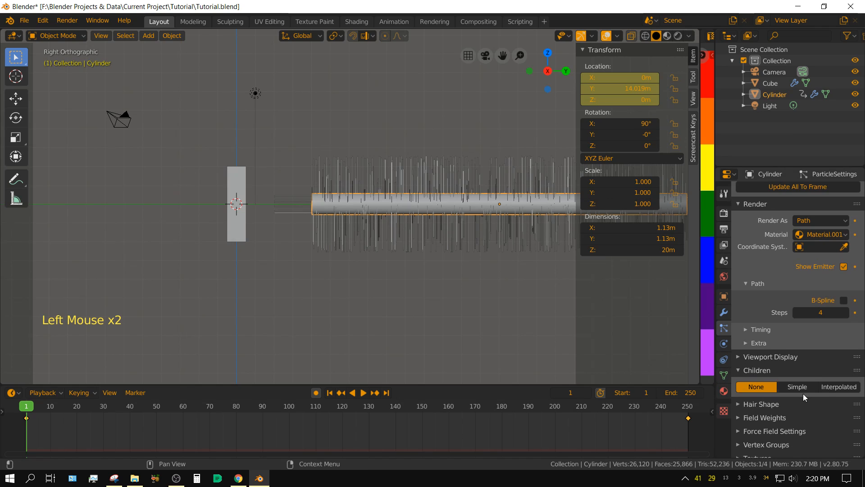
{"action": "scroll", "coordinate": [810, 404], "scroll_direction": "down", "scroll_amount": 2}
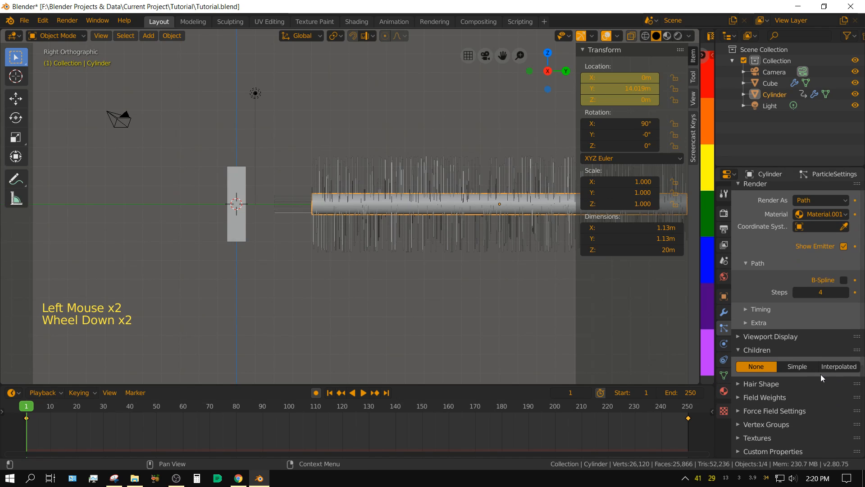
{"action": "left_click", "coordinate": [840, 369]}
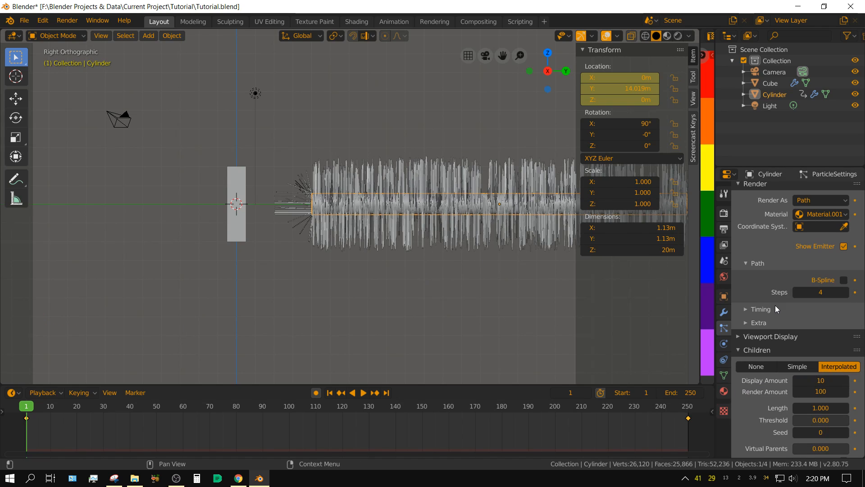
Step: Review the particle Emission settings and set the Render Amount of the interpolated children to 50
{"action": "scroll", "coordinate": [775, 306], "scroll_direction": "up", "scroll_amount": 20}
{"action": "scroll", "coordinate": [773, 307], "scroll_direction": "up", "scroll_amount": 9}
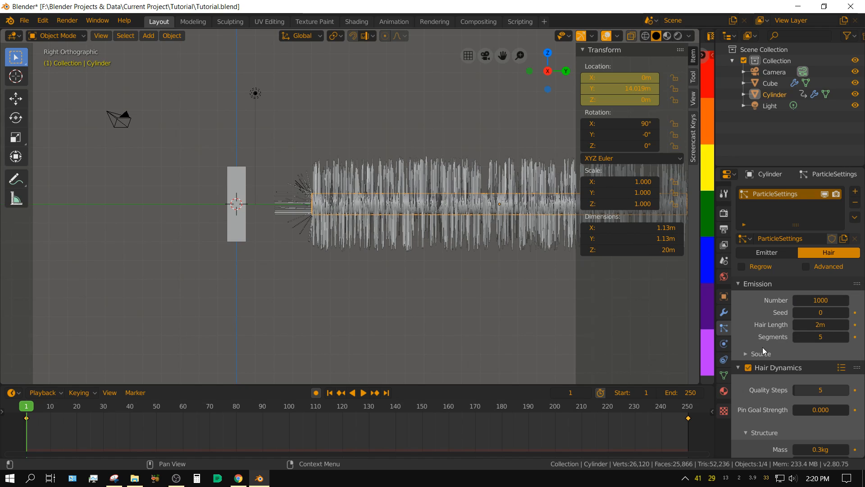
{"action": "scroll", "coordinate": [763, 347], "scroll_direction": "down", "scroll_amount": 13}
{"action": "scroll", "coordinate": [771, 381], "scroll_direction": "down", "scroll_amount": 20}
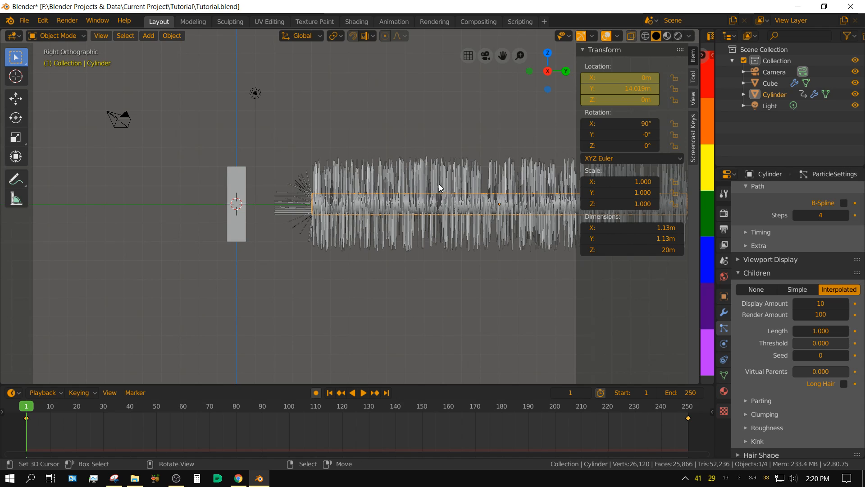
{"action": "left_click", "coordinate": [816, 319]}
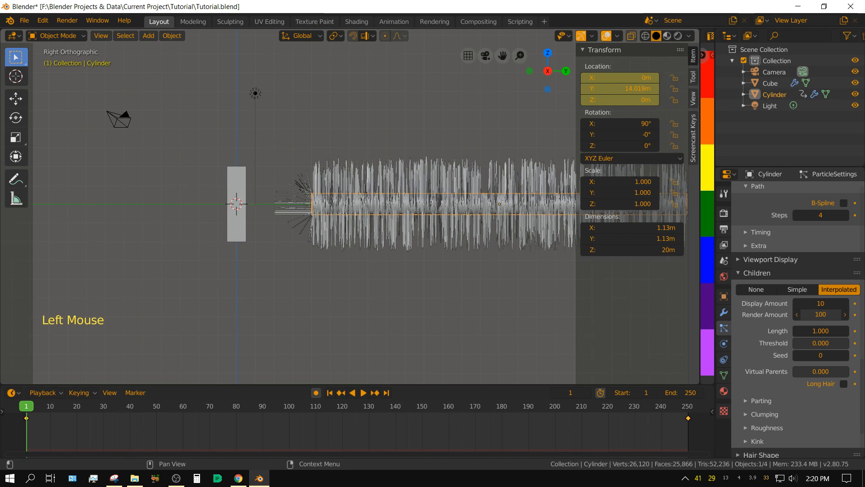
{"action": "type", "text": "50"}
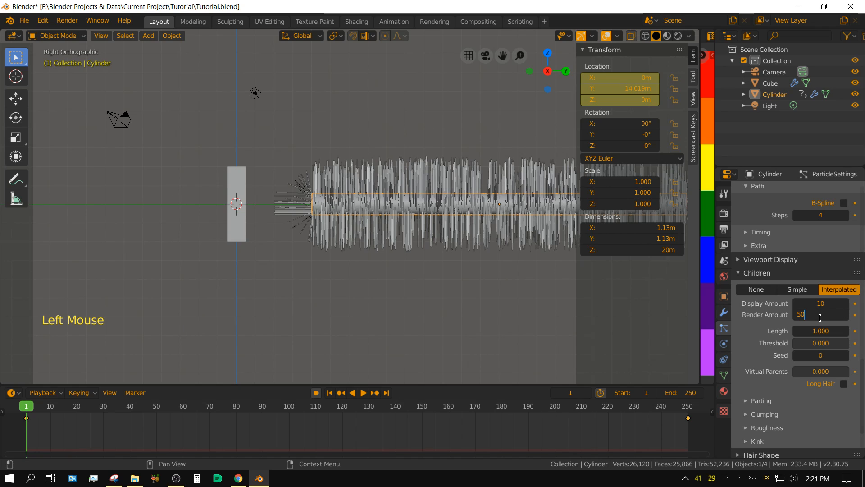
{"action": "key", "text": "Return"}
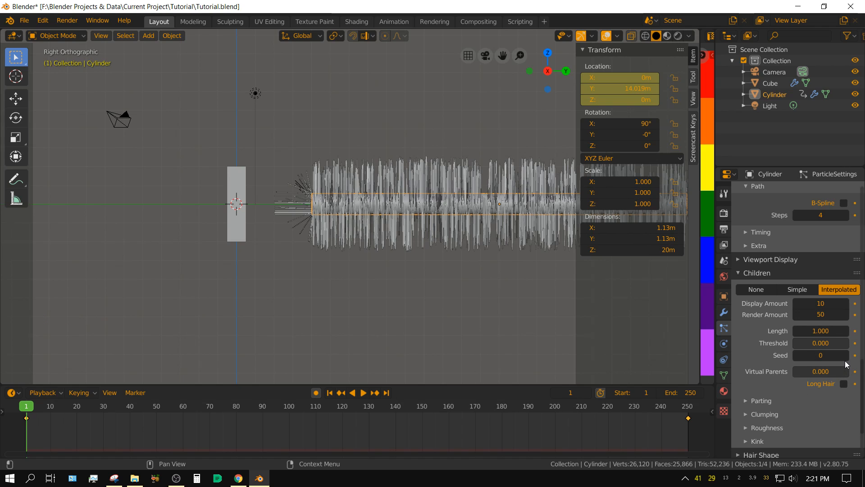
Step: Recheck the particle settings and play the animation with the interpolated children, then stop and rewind to frame 1
{"action": "scroll", "coordinate": [846, 347], "scroll_direction": "up", "scroll_amount": 17}
{"action": "scroll", "coordinate": [842, 345], "scroll_direction": "up", "scroll_amount": 10}
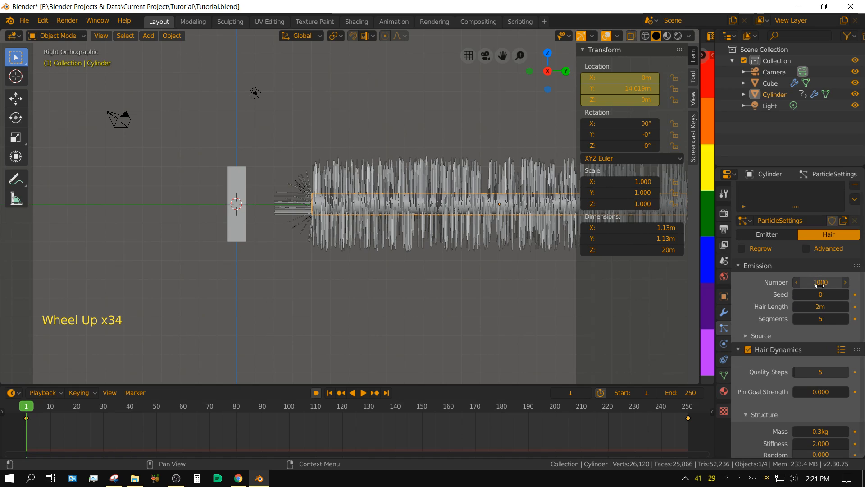
{"action": "scroll", "coordinate": [832, 358], "scroll_direction": "down", "scroll_amount": 20}
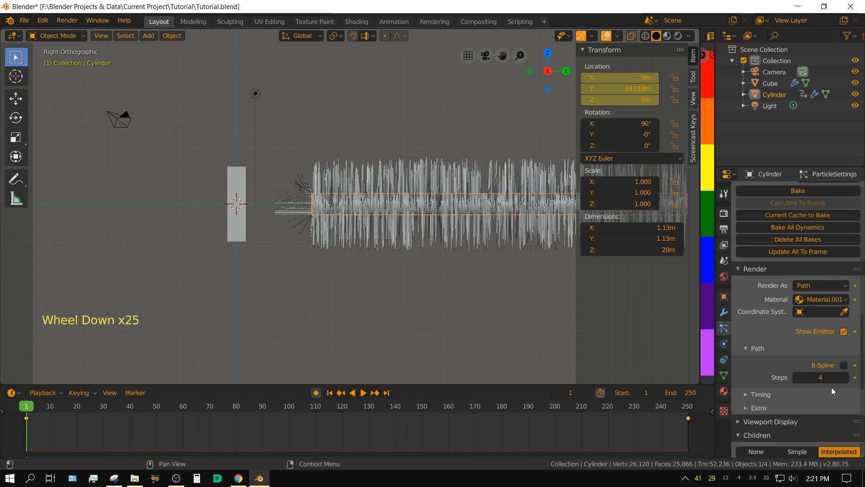
{"action": "scroll", "coordinate": [831, 391], "scroll_direction": "down", "scroll_amount": 10}
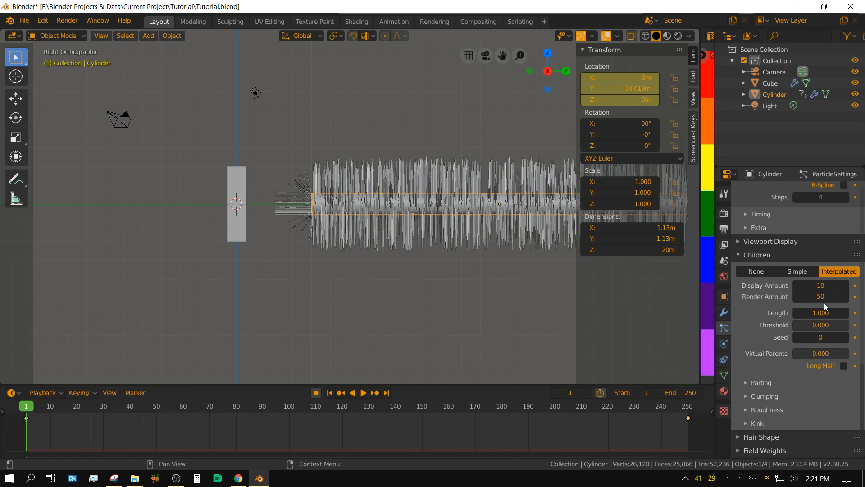
{"action": "left_click", "coordinate": [364, 392]}
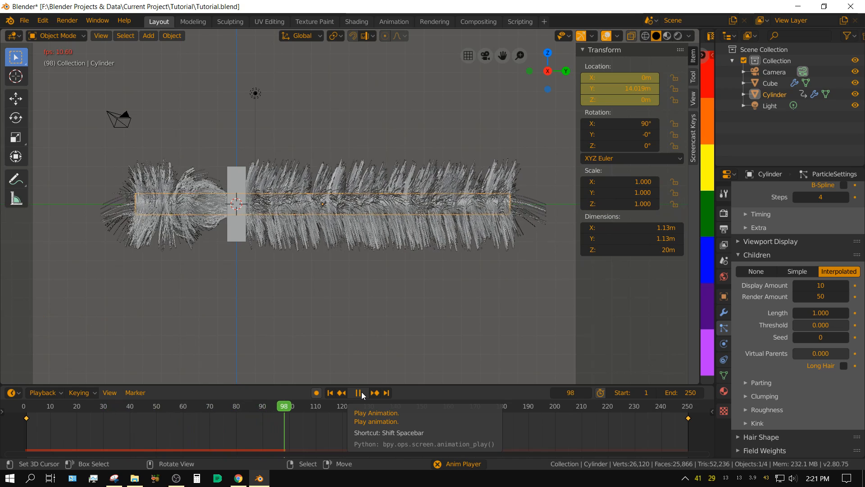
{"action": "left_click", "coordinate": [361, 394]}
{"action": "left_click", "coordinate": [329, 393]}
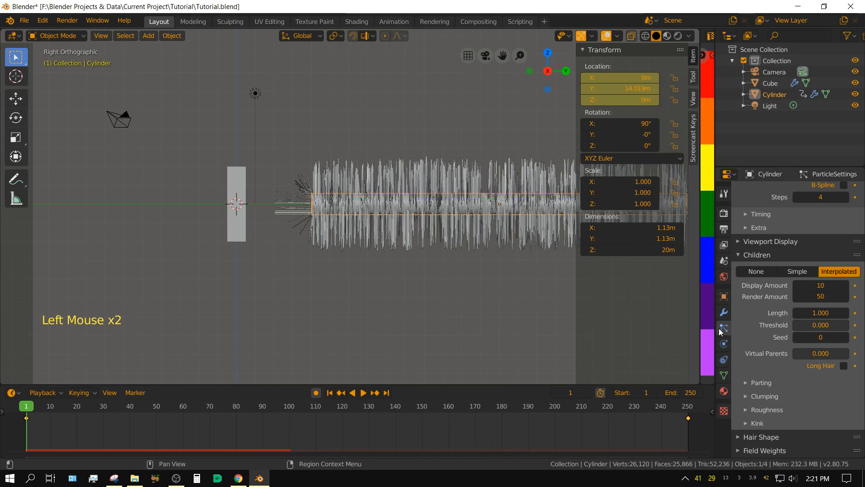
Step: Set the Quality Steps of the cylinder's Hair Dynamics to 3
{"action": "scroll", "coordinate": [841, 343], "scroll_direction": "up", "scroll_amount": 11}
{"action": "scroll", "coordinate": [835, 347], "scroll_direction": "up", "scroll_amount": 20}
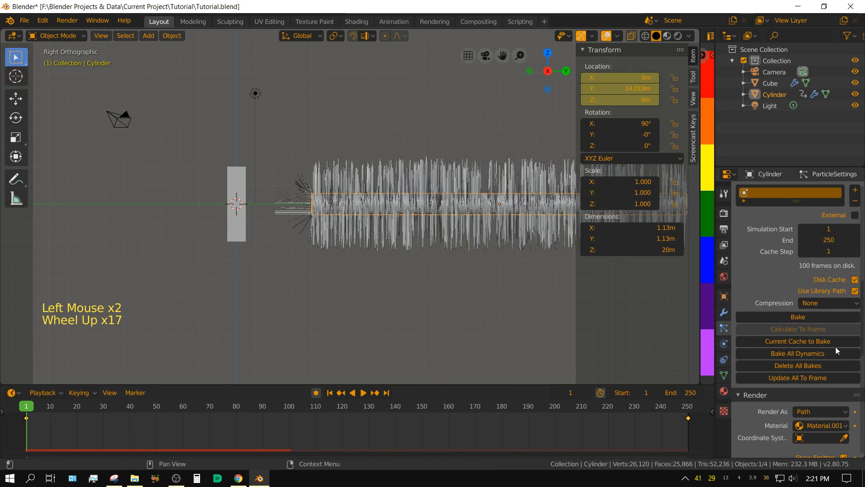
{"action": "scroll", "coordinate": [836, 348], "scroll_direction": "up", "scroll_amount": 2}
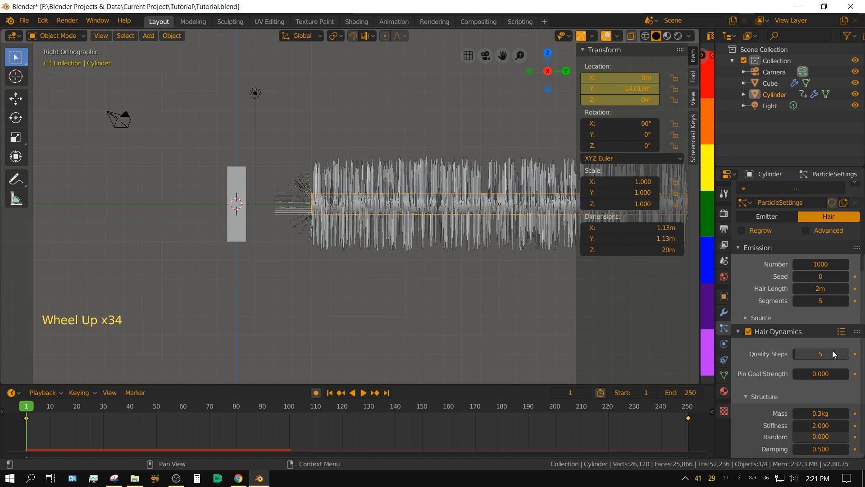
{"action": "scroll", "coordinate": [779, 364], "scroll_direction": "down", "scroll_amount": 2}
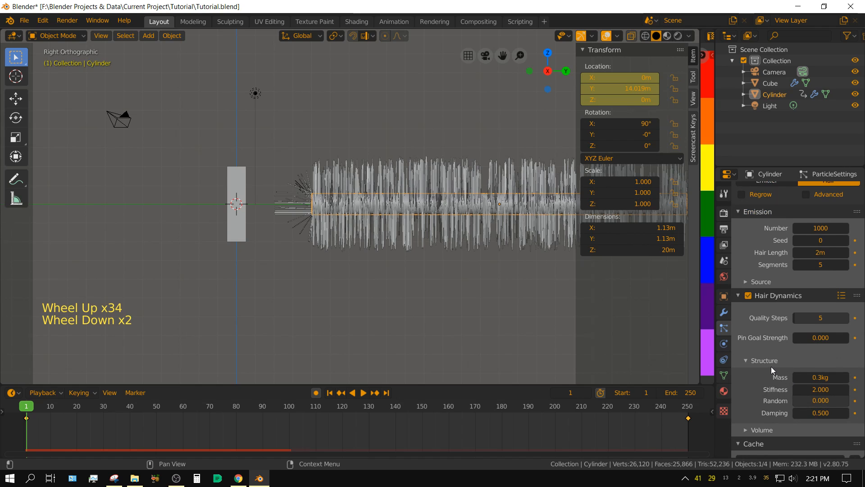
{"action": "left_click", "coordinate": [820, 317]}
{"action": "key", "text": "Return"}
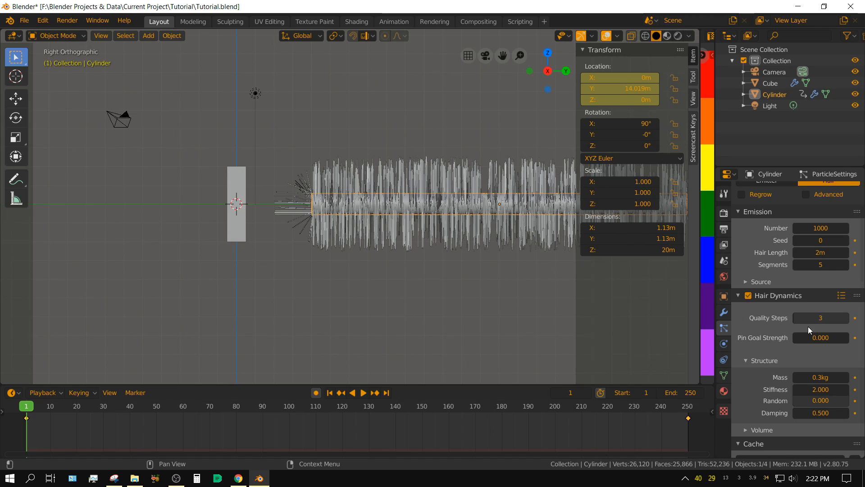
Step: Collapse the Hair Dynamics settings and look over the particle system's Cache, Render and Children settings
{"action": "scroll", "coordinate": [764, 379], "scroll_direction": "down", "scroll_amount": 2}
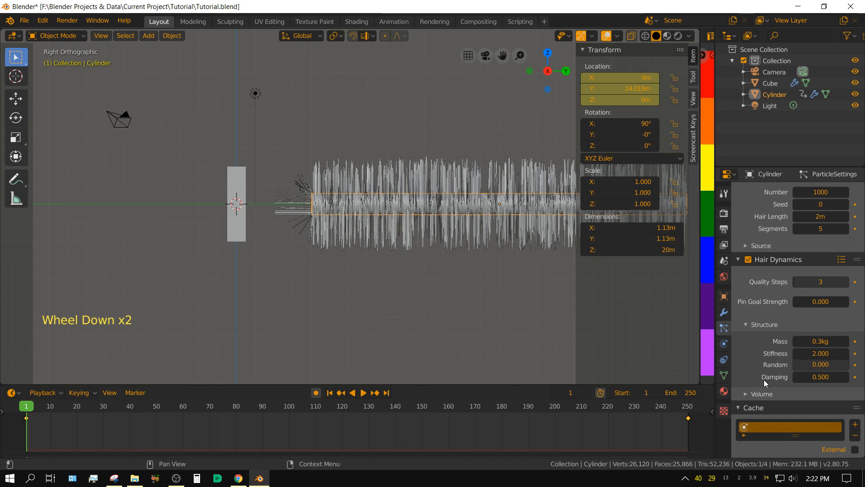
{"action": "left_click", "coordinate": [738, 259]}
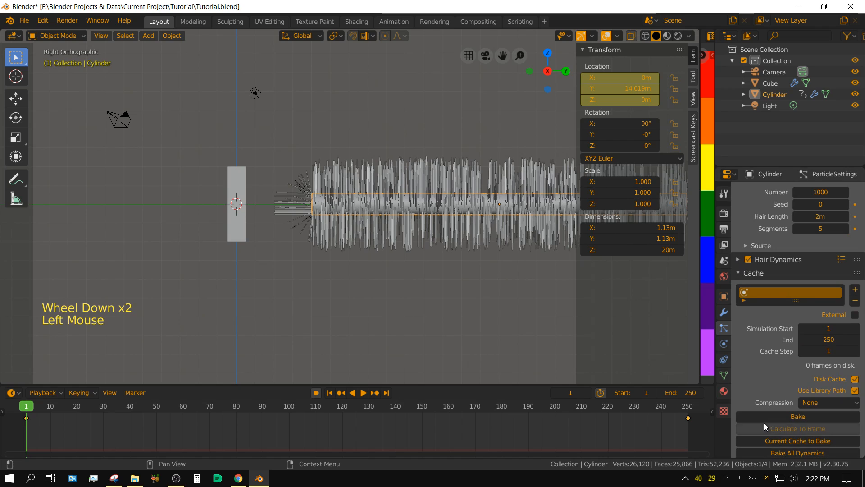
{"action": "scroll", "coordinate": [764, 422], "scroll_direction": "down", "scroll_amount": 4}
{"action": "scroll", "coordinate": [769, 433], "scroll_direction": "down", "scroll_amount": 6}
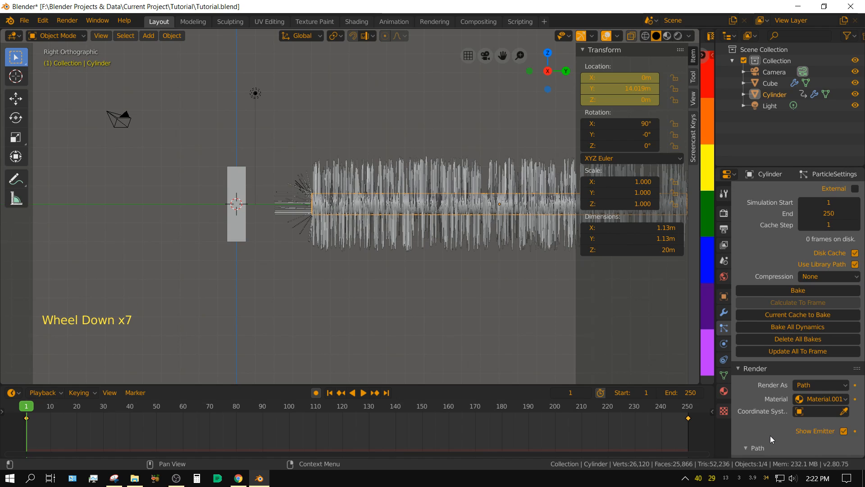
{"action": "scroll", "coordinate": [770, 435], "scroll_direction": "down", "scroll_amount": 5}
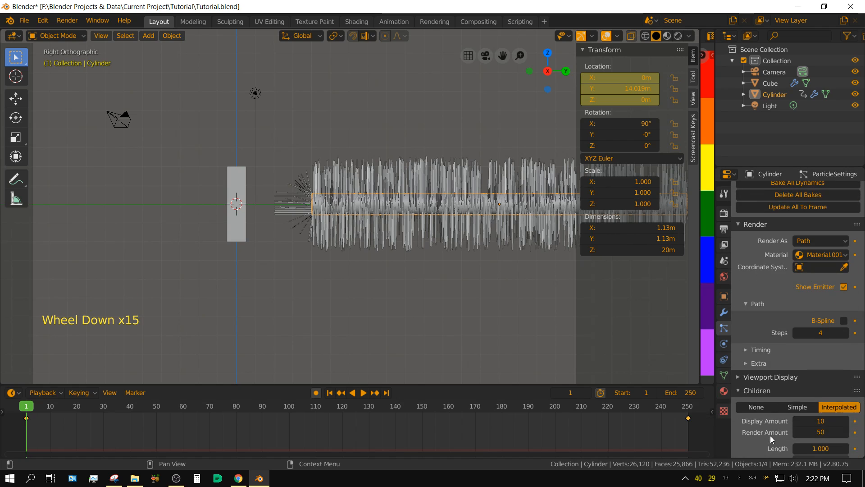
Step: Set the hair Emission Number to 3000 and check the density along the cylinder
{"action": "scroll", "coordinate": [770, 435], "scroll_direction": "up", "scroll_amount": 14}
{"action": "scroll", "coordinate": [772, 435], "scroll_direction": "up", "scroll_amount": 13}
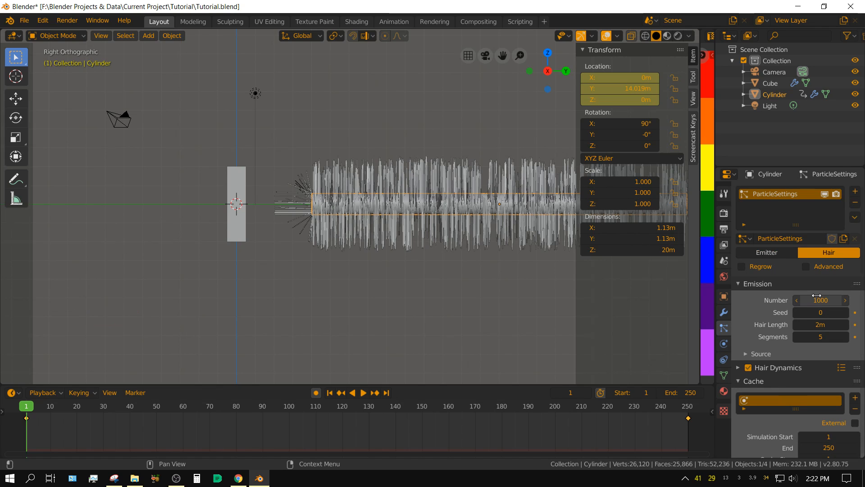
{"action": "middle_click_drag", "start_coordinate": [472, 202], "coordinate": [339, 224], "text": "shift"}
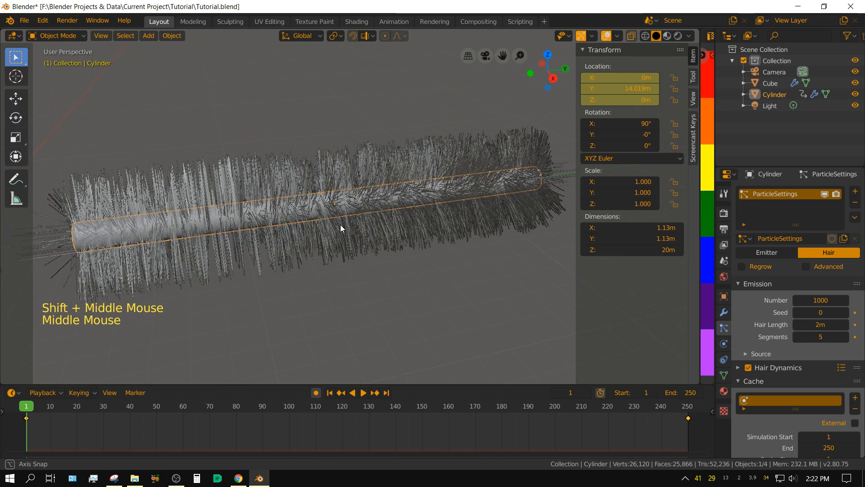
{"action": "left_click", "coordinate": [818, 301]}
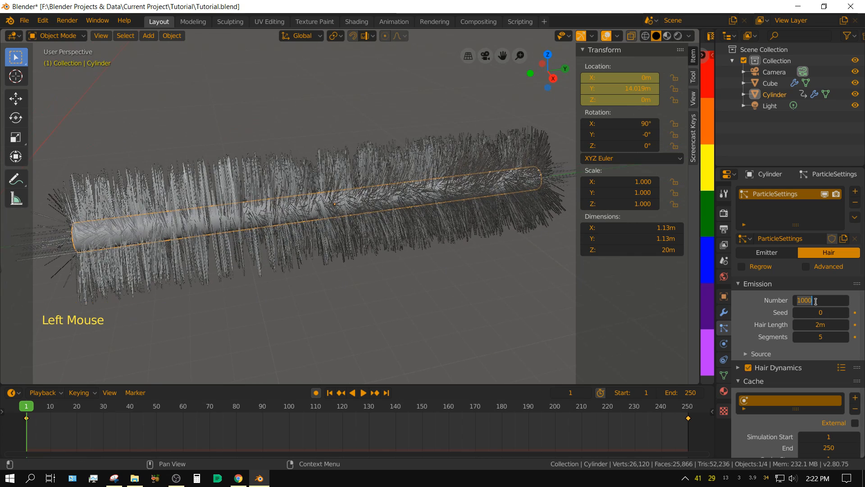
{"action": "type", "text": "3000"}
{"action": "key", "text": "Return"}
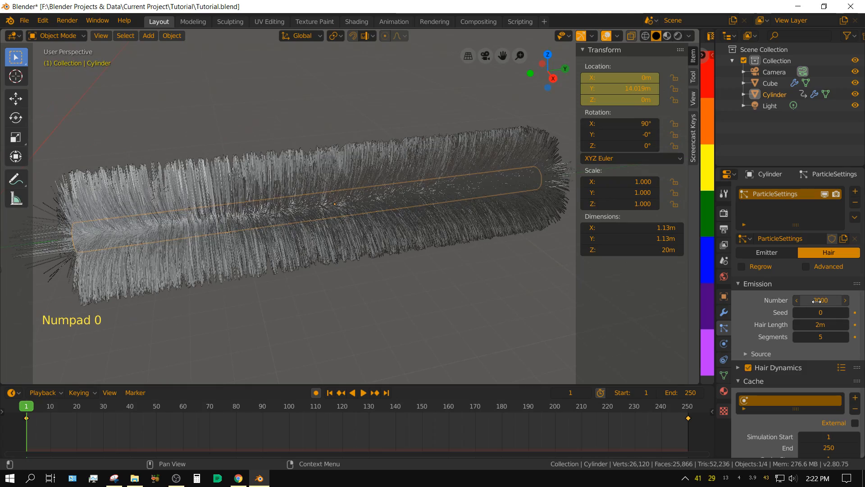
{"action": "mouse_move", "coordinate": [468, 209]}
{"action": "middle_mouse_down"}
{"action": "mouse_move", "coordinate": [407, 203]}
{"action": "mouse_move", "coordinate": [429, 187]}
{"action": "mouse_move", "coordinate": [427, 234]}
{"action": "mouse_move", "coordinate": [460, 222]}
{"action": "middle_mouse_up"}
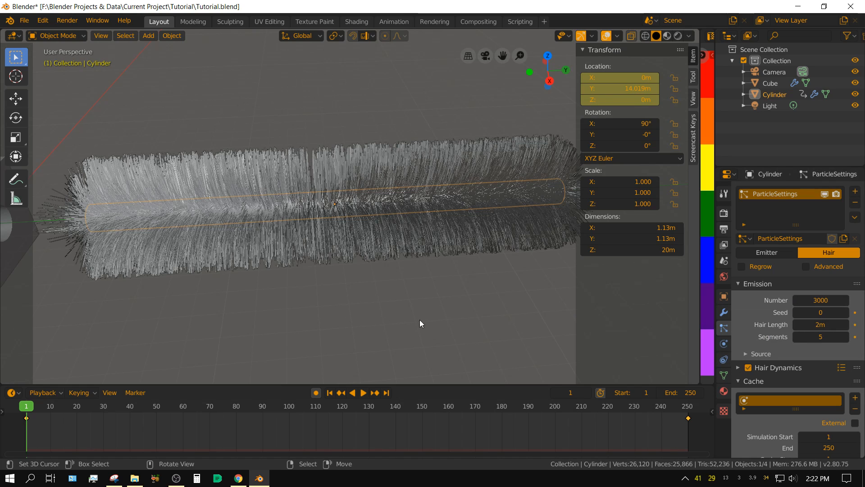
Step: Save Tutorial.blend and bake the hair particle cache for frames 1 to 250
{"action": "scroll", "coordinate": [535, 335], "scroll_direction": "down", "scroll_amount": 2}
{"action": "scroll", "coordinate": [815, 335], "scroll_direction": "down", "scroll_amount": 11}
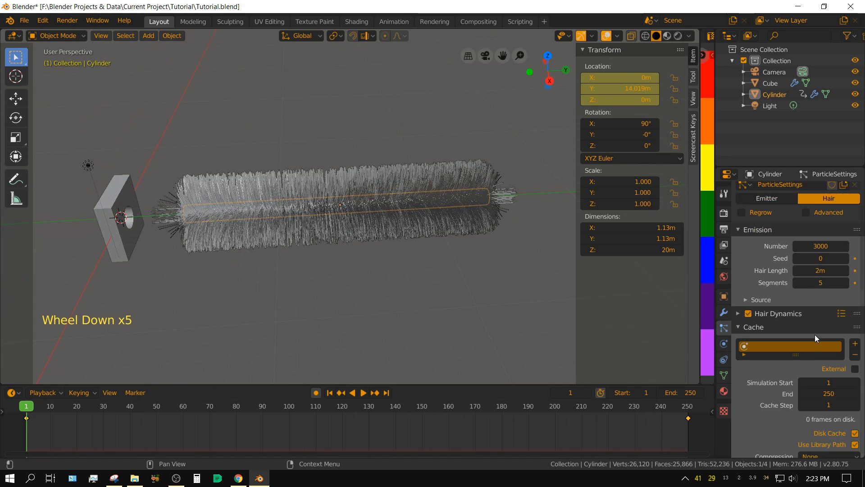
{"action": "scroll", "coordinate": [832, 372], "scroll_direction": "down", "scroll_amount": 3}
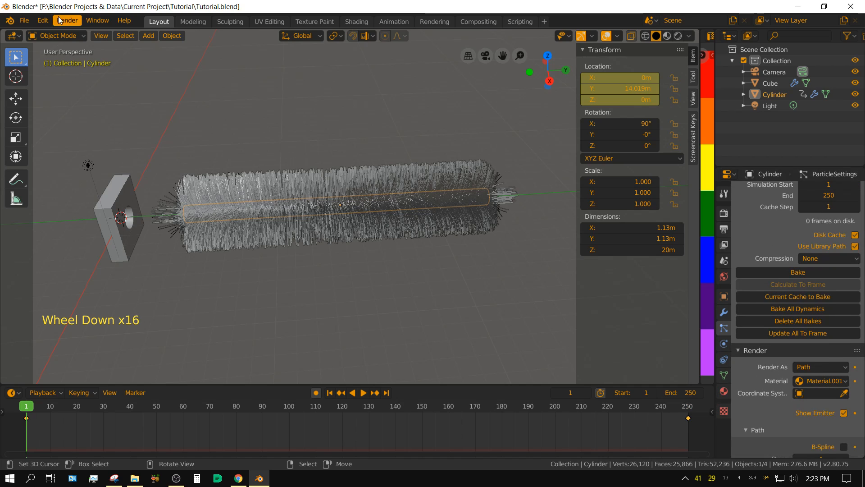
{"action": "left_click", "coordinate": [22, 20]}
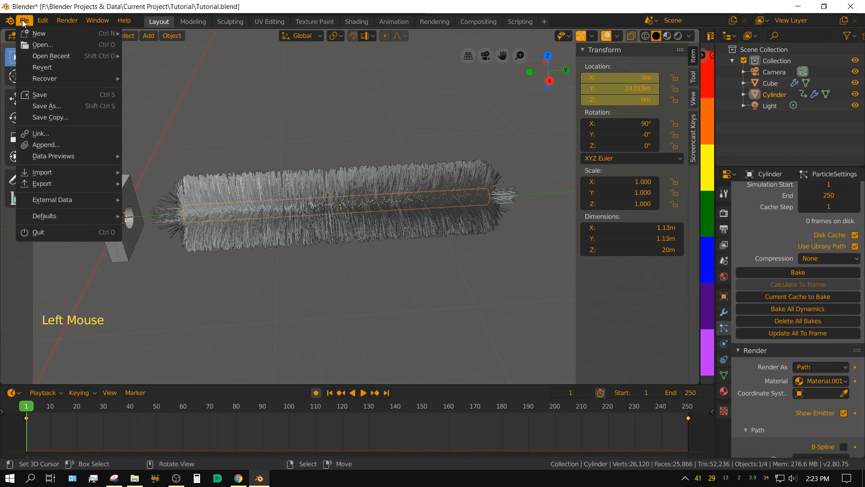
{"action": "left_click", "coordinate": [48, 95]}
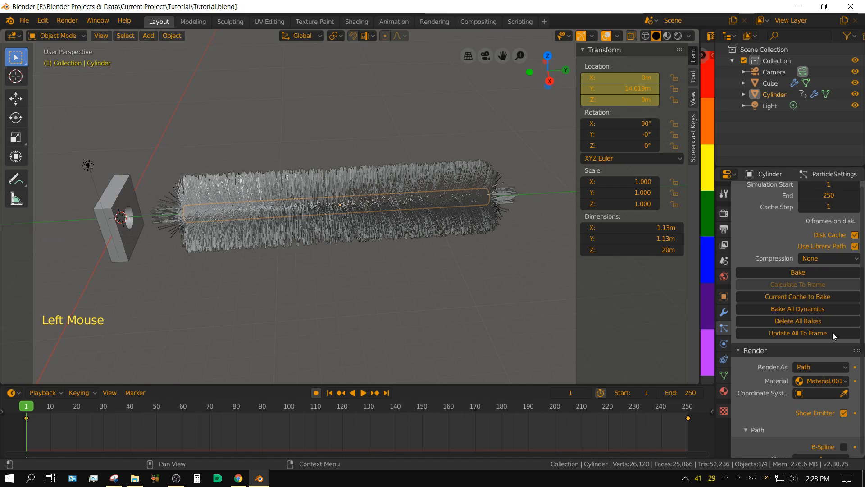
{"action": "left_click", "coordinate": [804, 273]}
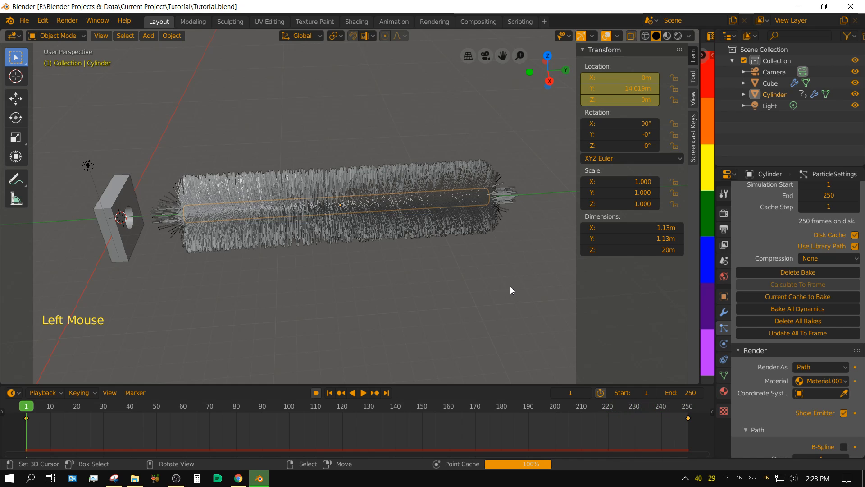
Step: Play back the baked hair animation through the block, rewind to frame 1 and save the file
{"action": "left_click", "coordinate": [362, 392]}
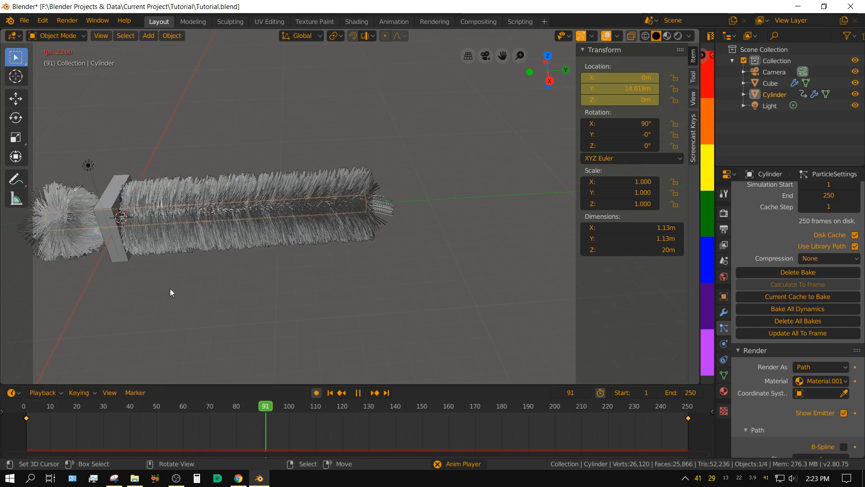
{"action": "middle_click_drag", "start_coordinate": [142, 288], "coordinate": [299, 285], "text": "shift"}
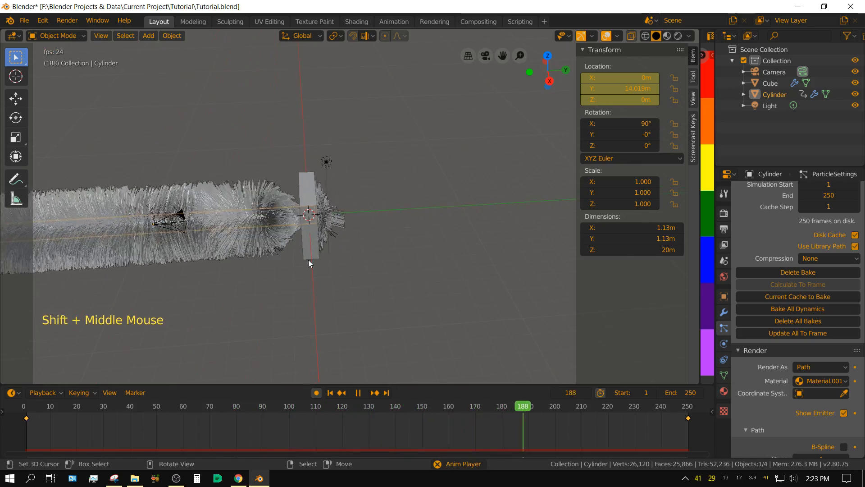
{"action": "left_click", "coordinate": [358, 392]}
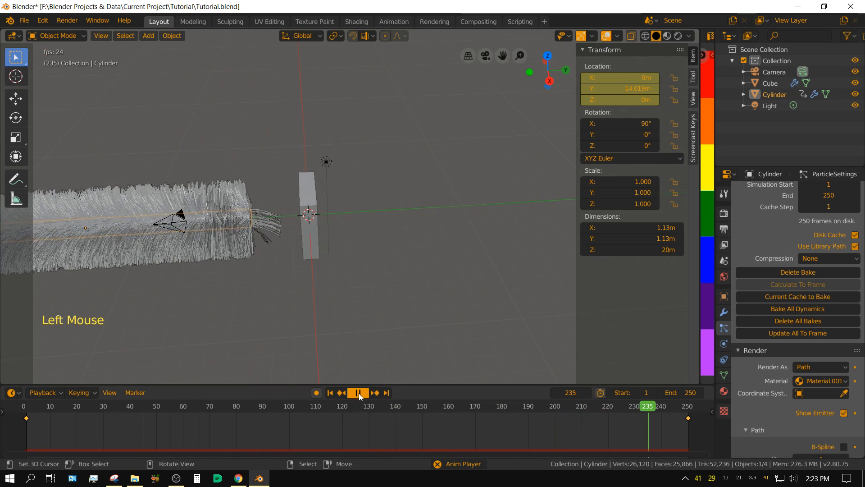
{"action": "left_click", "coordinate": [333, 392]}
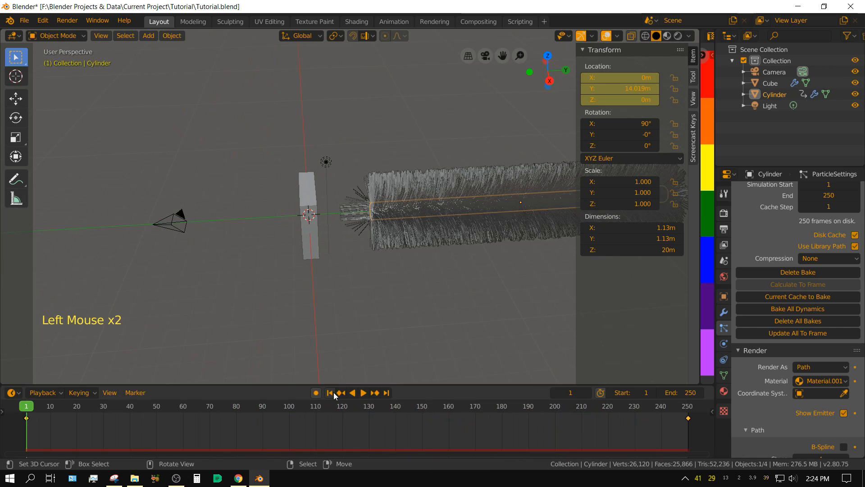
{"action": "left_click", "coordinate": [24, 21]}
{"action": "left_click", "coordinate": [48, 94]}
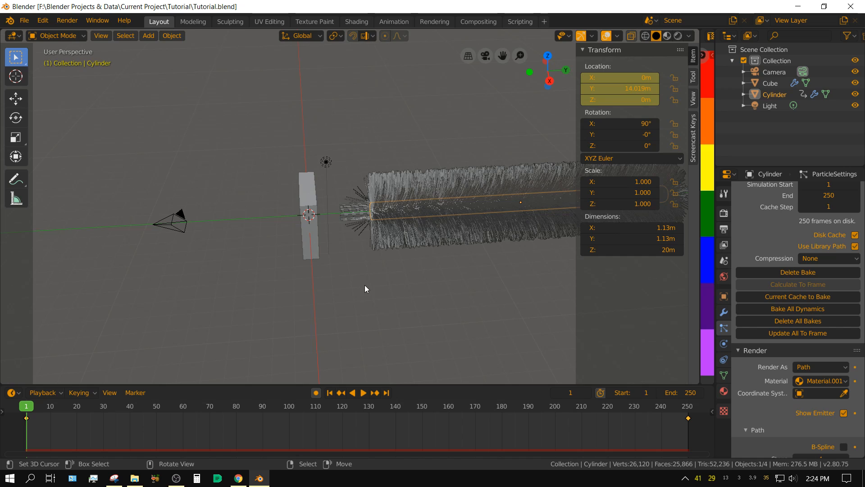
Step: Move the light in the right side view to about Y -1.86 m, Z 12.03 m, and open its light settings
{"action": "key", "text": "KP_3"}
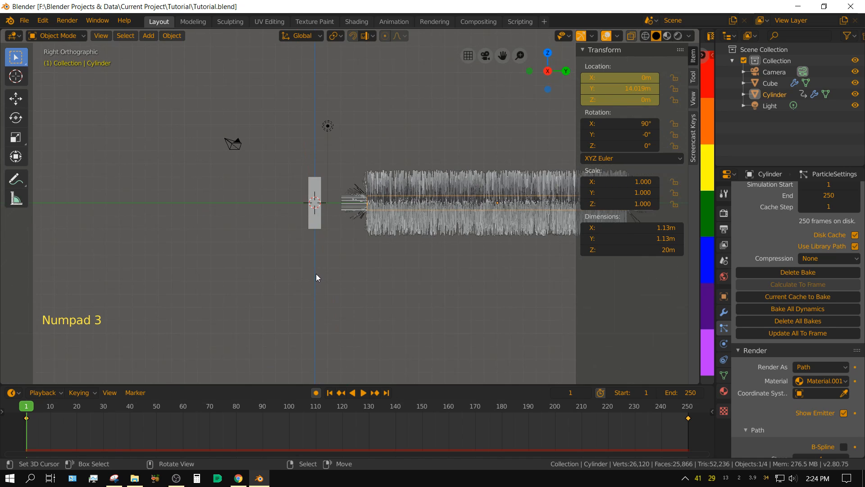
{"action": "middle_click_drag", "start_coordinate": [317, 275], "coordinate": [251, 256], "text": "shift"}
{"action": "right_click", "coordinate": [266, 157]}
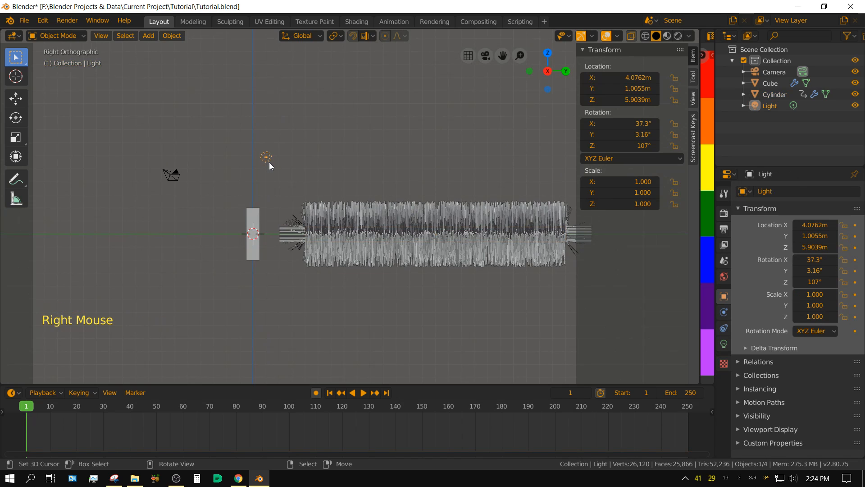
{"action": "key", "text": "g"}
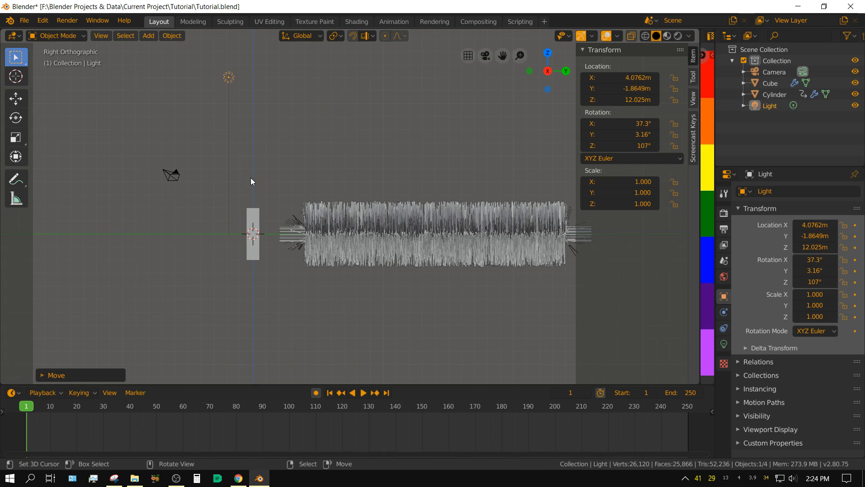
{"action": "left_click", "coordinate": [724, 342]}
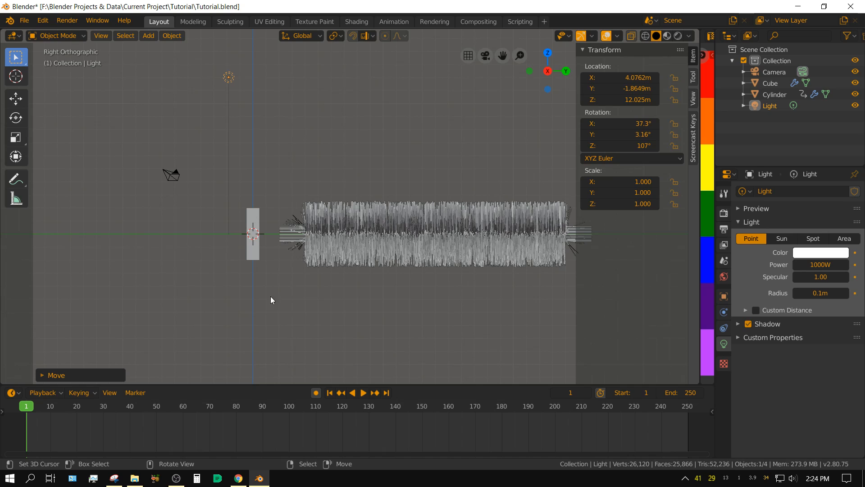
Step: Lock the camera to the view and reframe the camera farther back and more side-on to show the block and the hairy cylinder
{"action": "key", "text": "KP_0"}
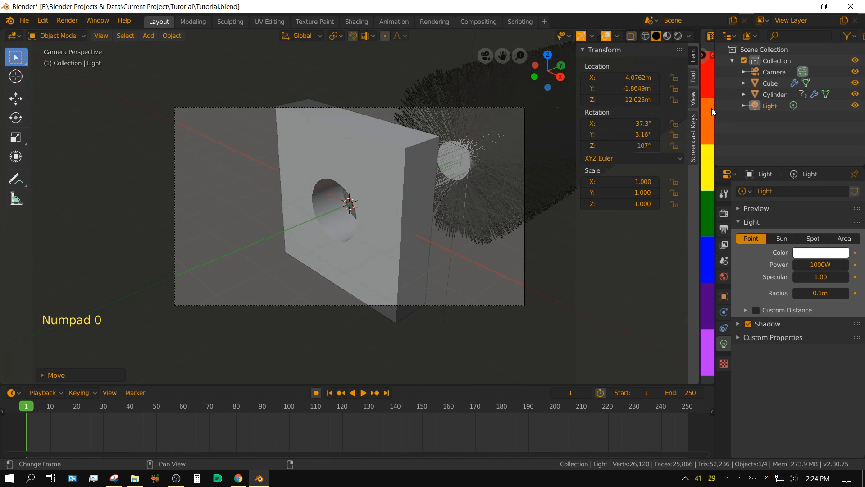
{"action": "left_click", "coordinate": [694, 99]}
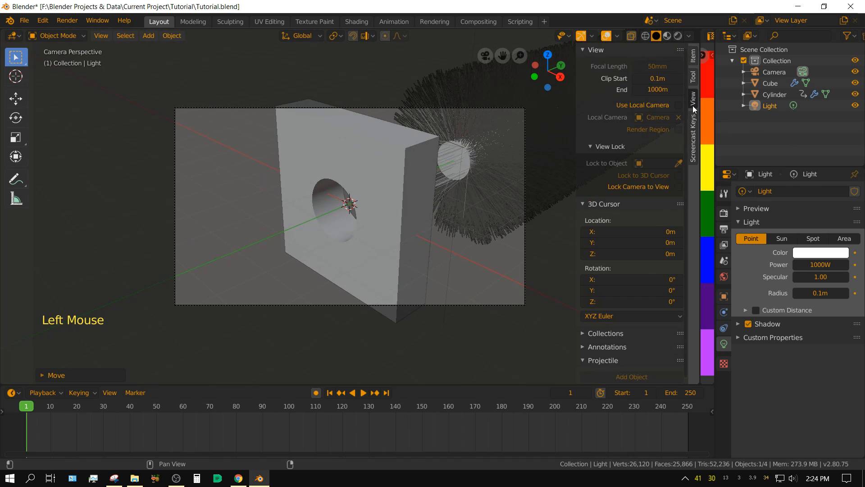
{"action": "left_click", "coordinate": [678, 186]}
{"action": "scroll", "coordinate": [456, 221], "scroll_direction": "down", "scroll_amount": 3}
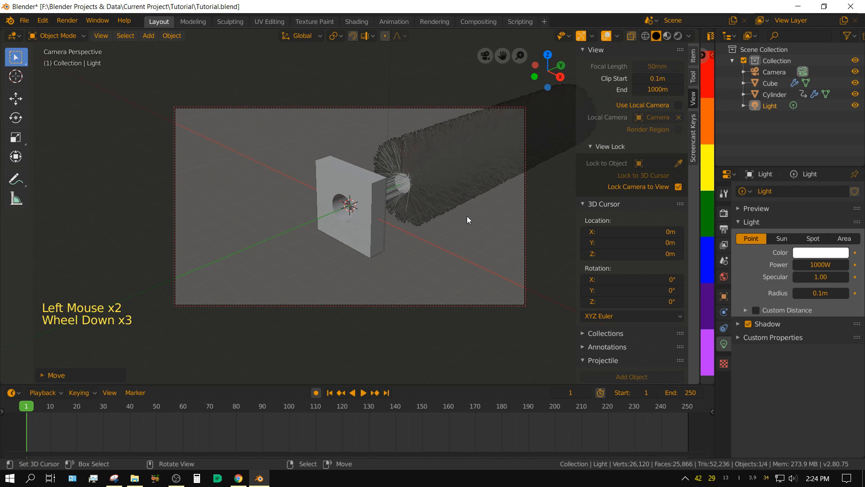
{"action": "middle_click_drag", "start_coordinate": [467, 215], "coordinate": [435, 213]}
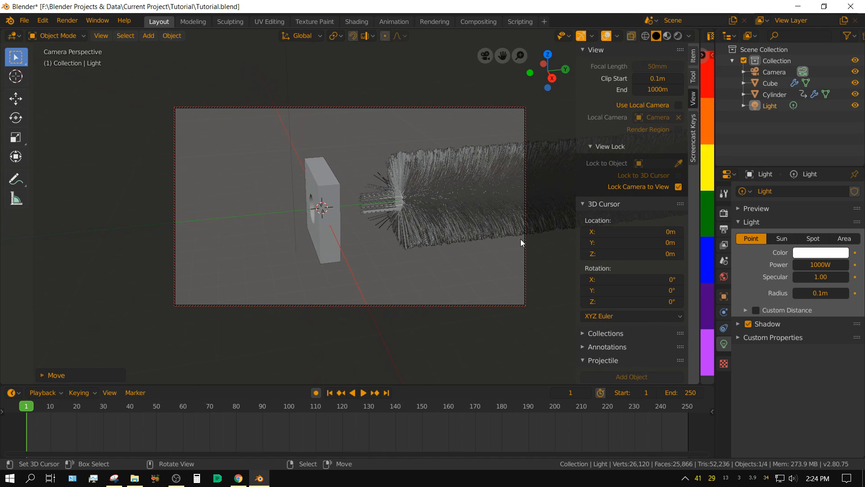
{"action": "left_click", "coordinate": [678, 186]}
{"action": "scroll", "coordinate": [480, 256], "scroll_direction": "up", "scroll_amount": 1}
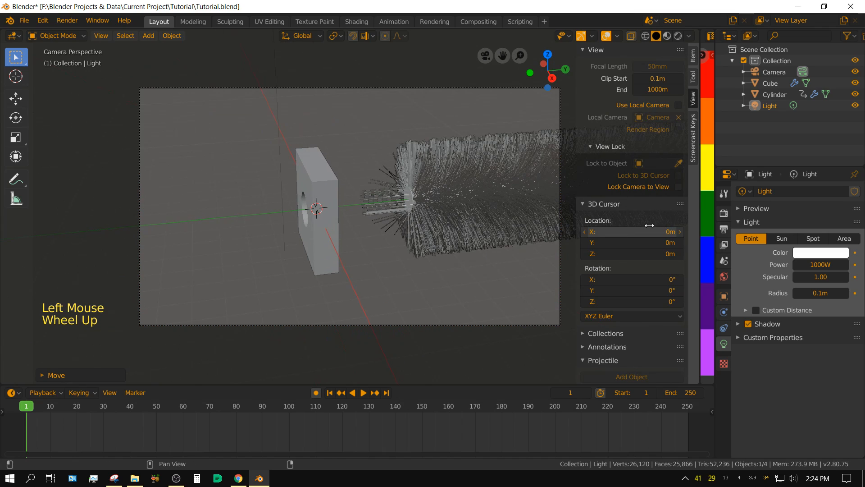
{"action": "left_click", "coordinate": [678, 187]}
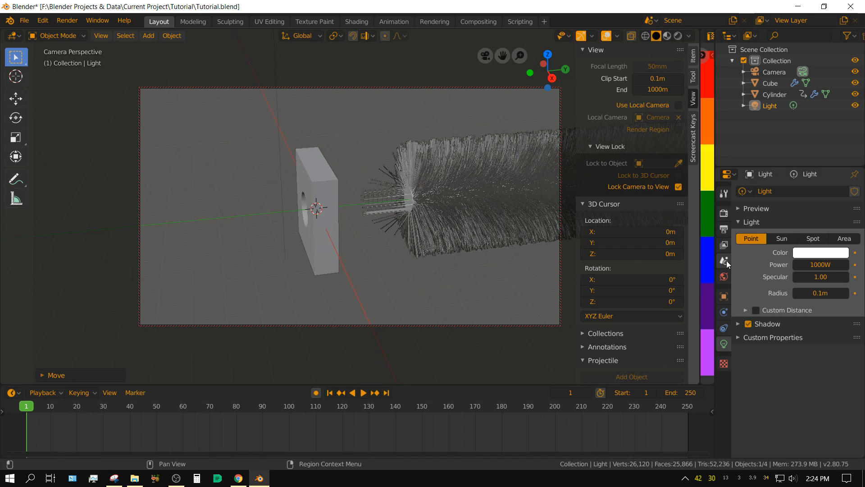
Step: Set the world background Strength to 0
{"action": "left_click", "coordinate": [724, 277]}
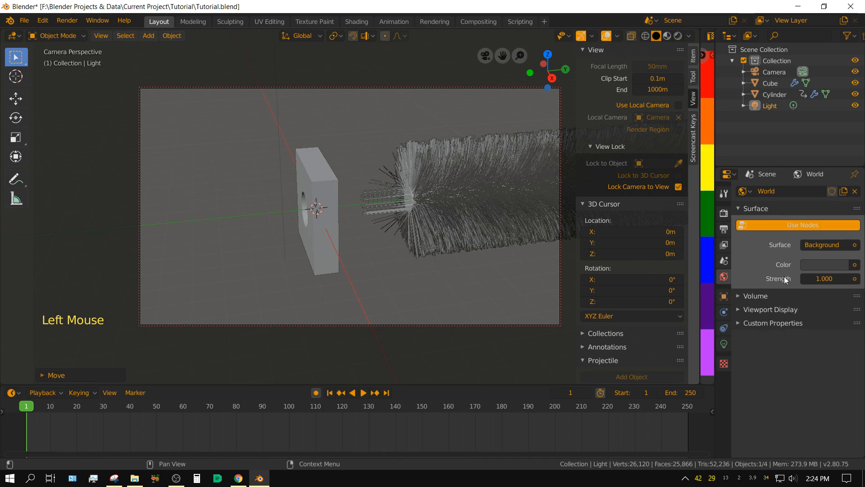
{"action": "double_click", "coordinate": [834, 278]}
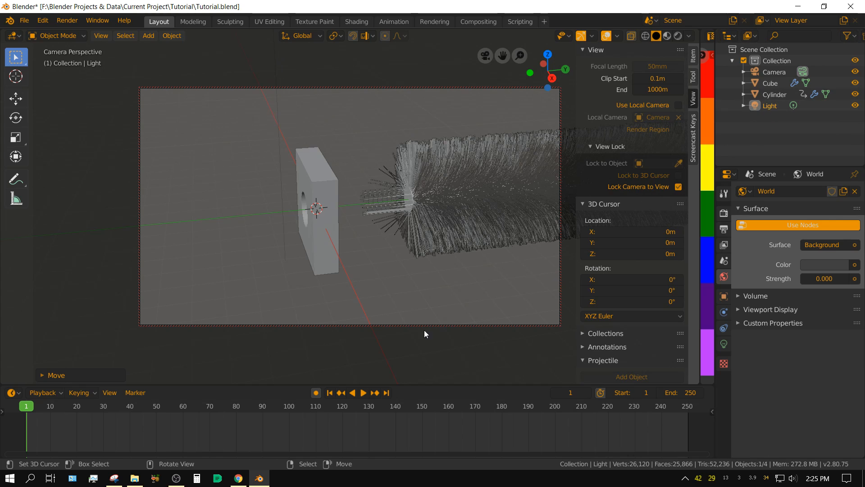
Step: Preview the scene with rendered shading at frame 103 and set the block material's Metallic to 1
{"action": "left_click", "coordinate": [681, 37]}
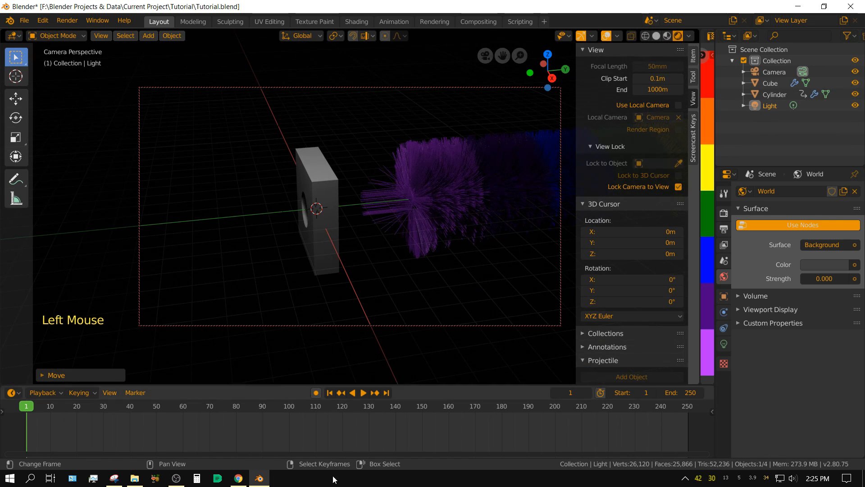
{"action": "left_click", "coordinate": [298, 438]}
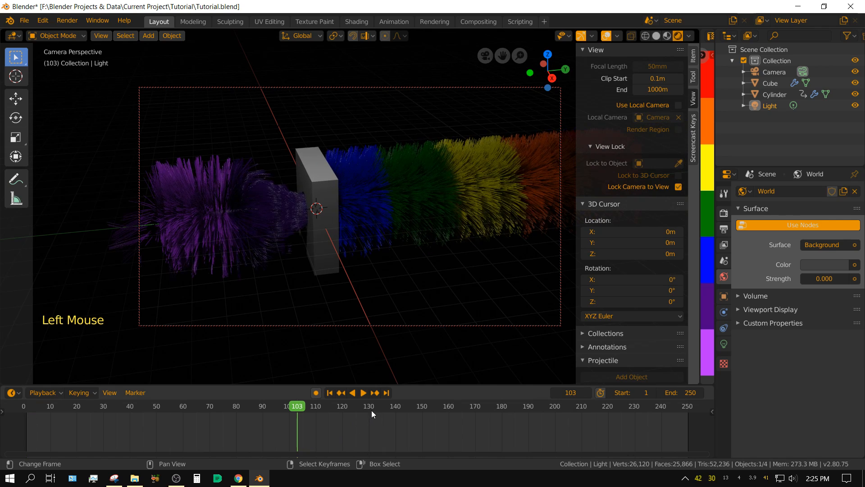
{"action": "right_click", "coordinate": [323, 182]}
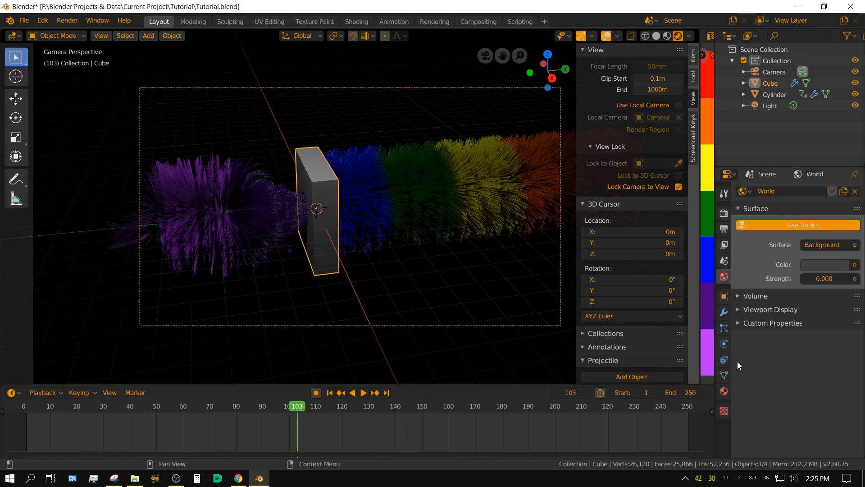
{"action": "left_click", "coordinate": [724, 391]}
{"action": "scroll", "coordinate": [752, 342], "scroll_direction": "up", "scroll_amount": 5}
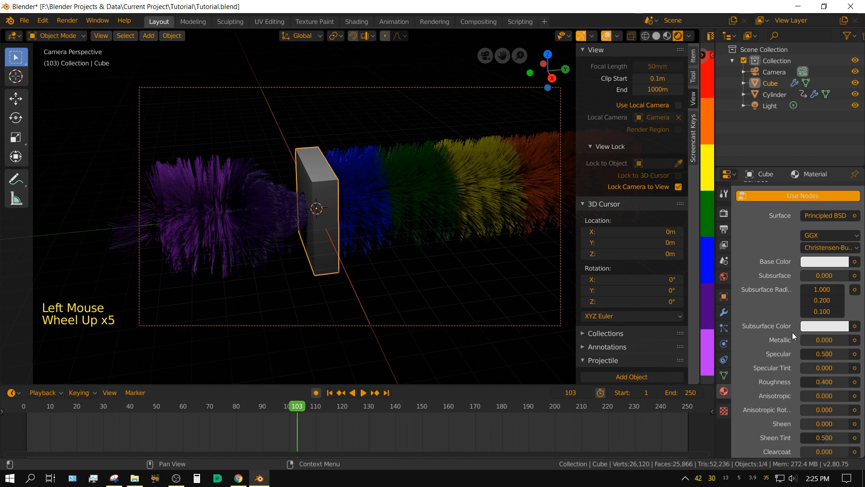
{"action": "left_click_drag", "start_coordinate": [815, 340], "coordinate": [847, 340]}
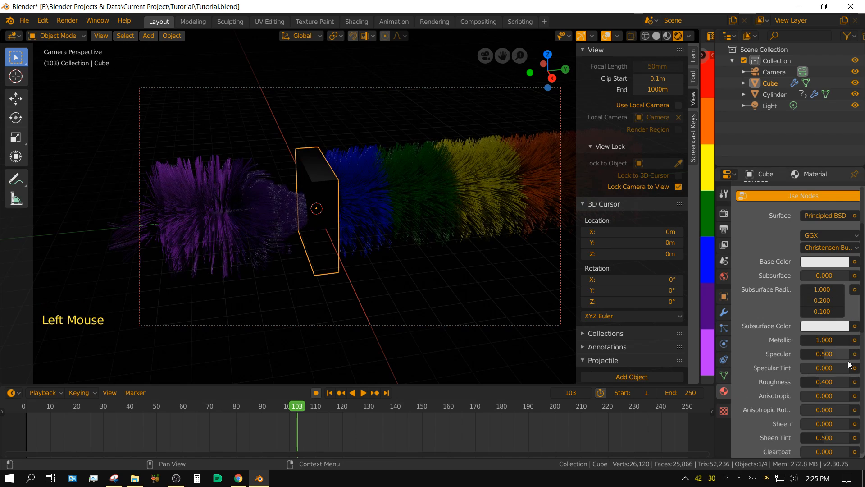
Step: Set the block material's Roughness to 0.1
{"action": "double_click", "coordinate": [832, 382]}
{"action": "key", "text": "BackSpace"}
{"action": "type", "text": "1"}
{"action": "key", "text": "Return"}
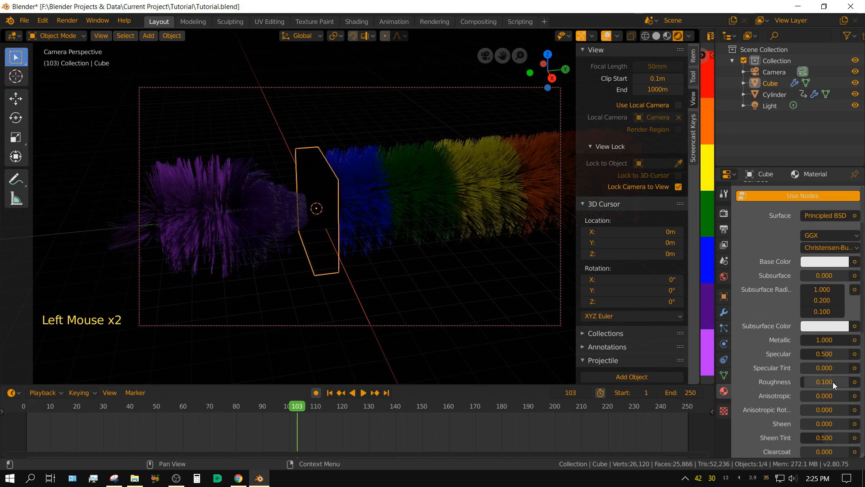
Step: Enable Screen Space Reflections for Eevee and orbit the locked camera to face the block's exit side more directly
{"action": "left_click", "coordinate": [723, 213]}
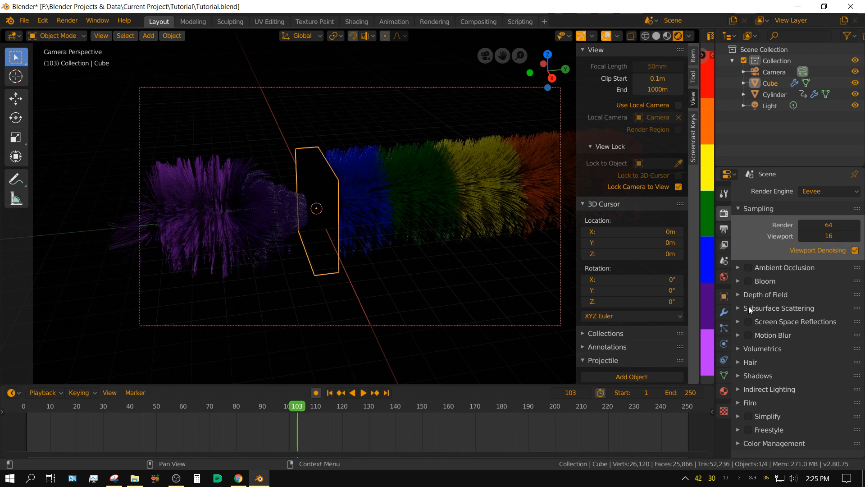
{"action": "left_click", "coordinate": [749, 322]}
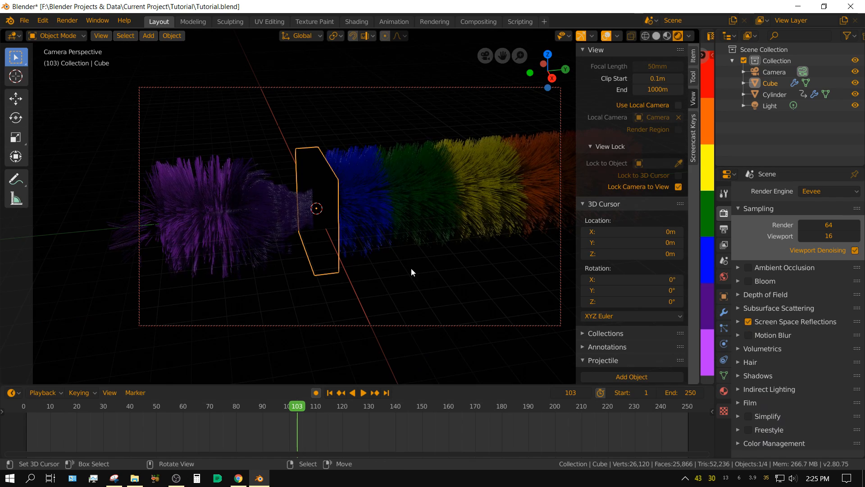
{"action": "middle_click_drag", "start_coordinate": [379, 315], "coordinate": [397, 301]}
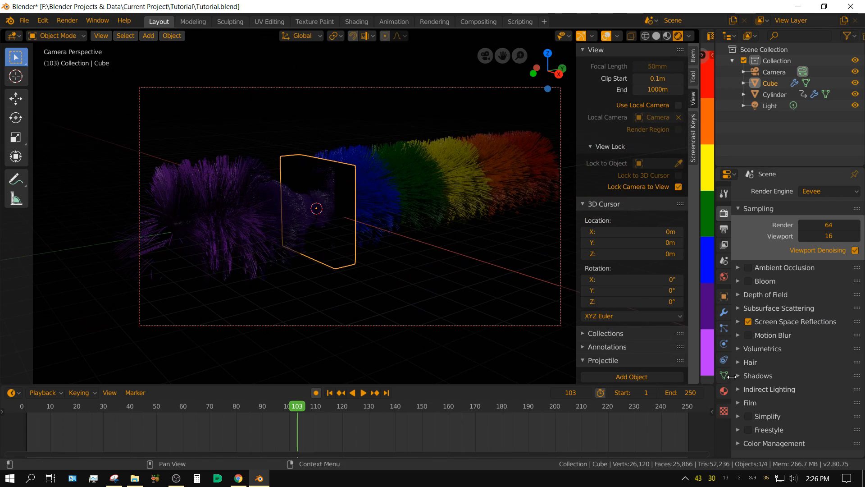
Step: Set the block material's Roughness to 0.25
{"action": "left_click", "coordinate": [724, 391]}
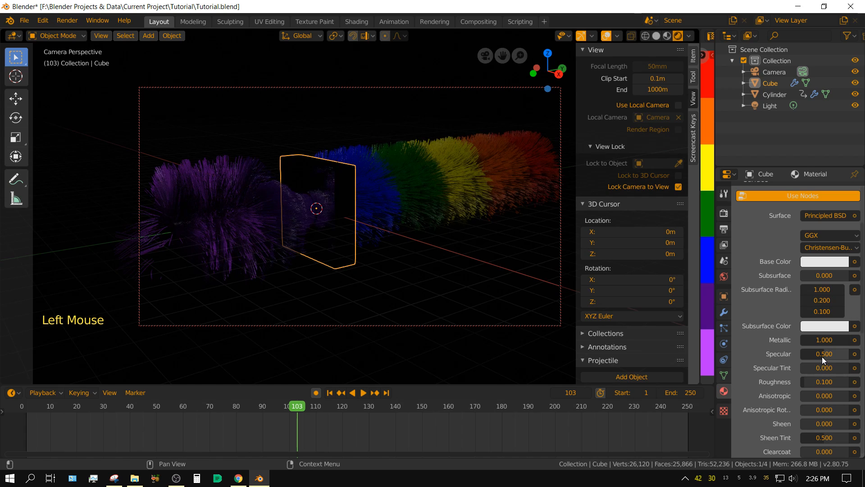
{"action": "left_click", "coordinate": [822, 382]}
{"action": "type", "text": ".25"}
{"action": "key", "text": "Return"}
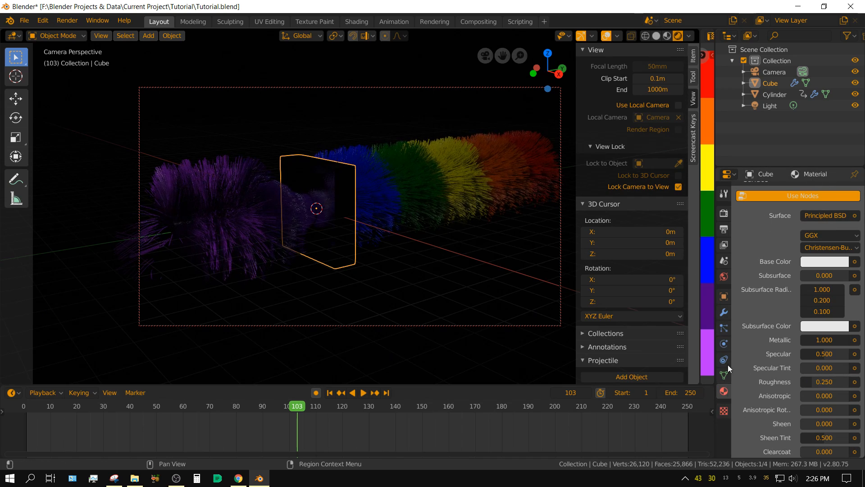
Step: Set the point light's Power to 2000 W, check its placement in the right side view and return to the camera view
{"action": "left_click", "coordinate": [765, 105]}
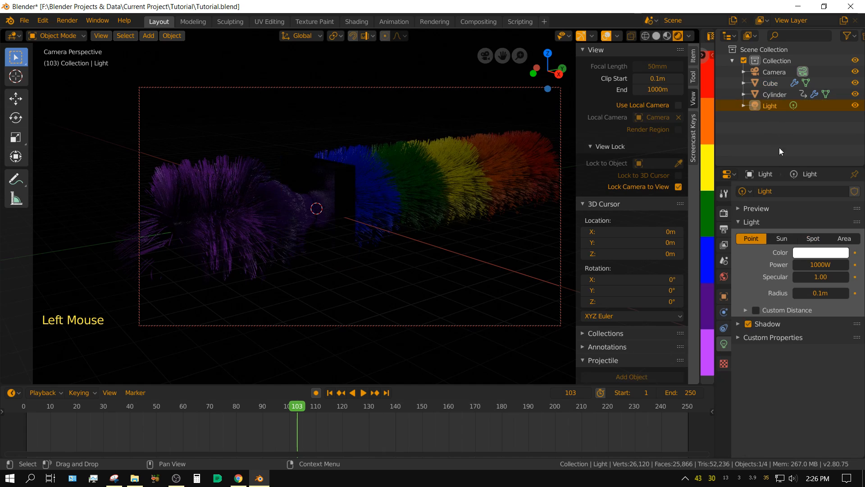
{"action": "left_click", "coordinate": [825, 261]}
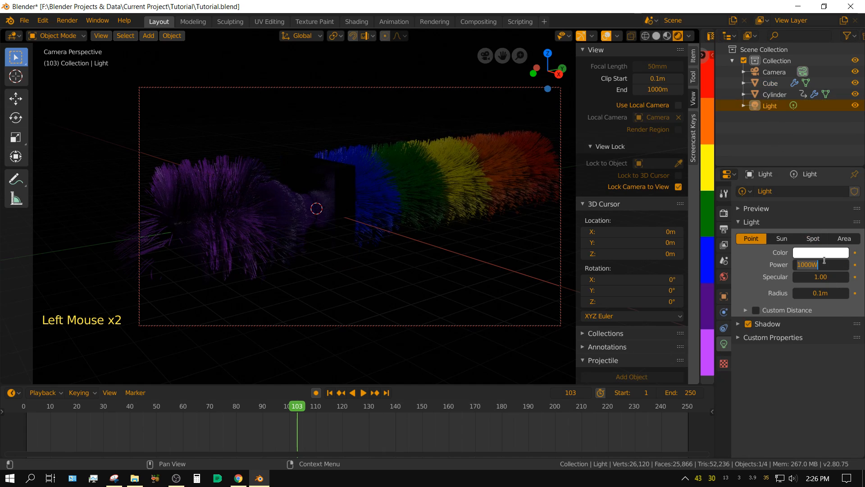
{"action": "type", "text": "2000"}
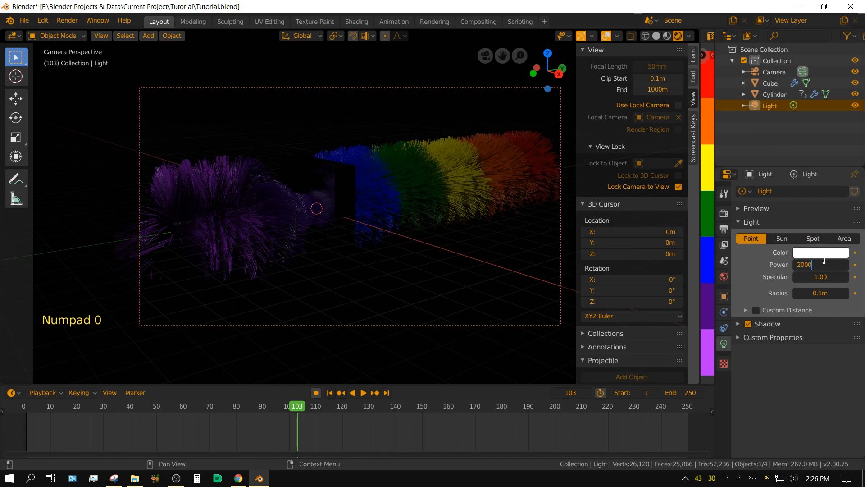
{"action": "key", "text": "Return"}
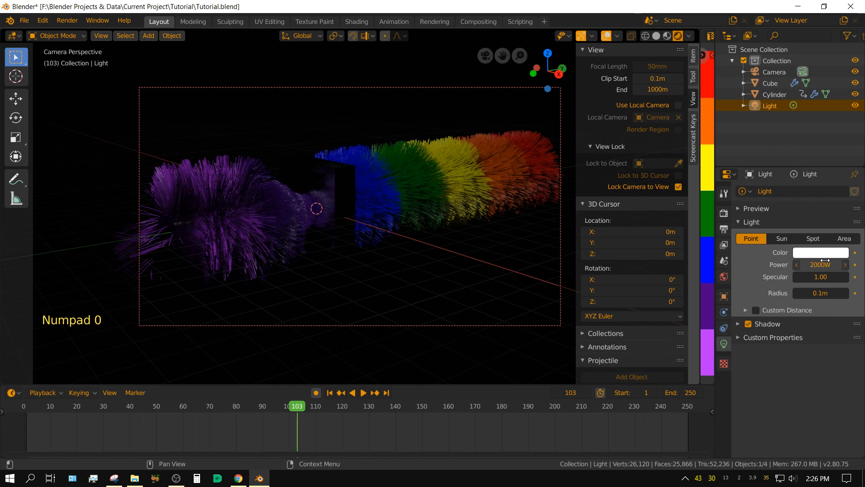
{"action": "key", "text": "KP_3"}
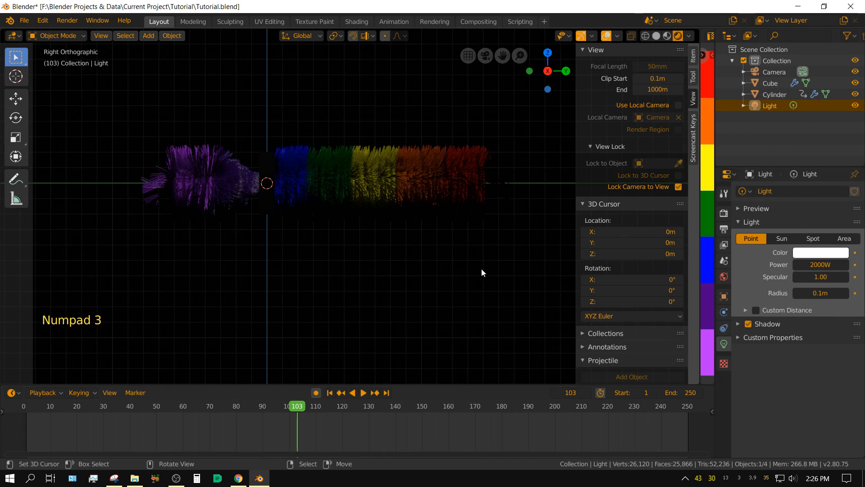
{"action": "scroll", "coordinate": [368, 217], "scroll_direction": "down", "scroll_amount": 5}
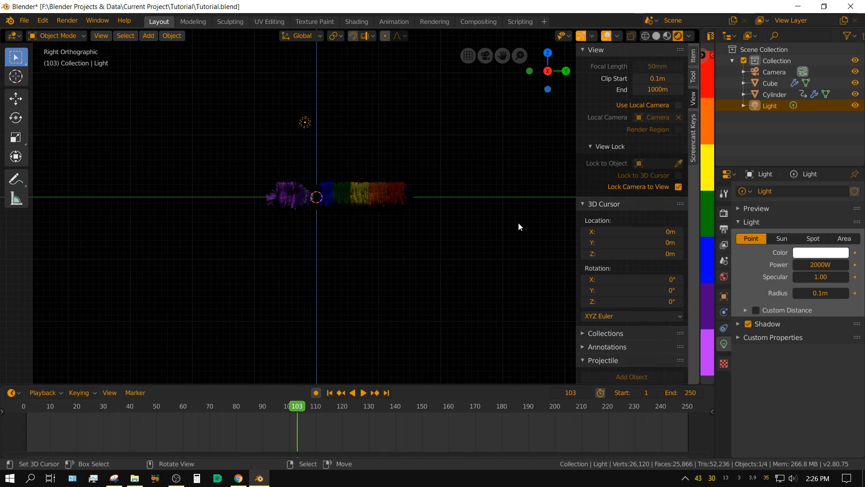
{"action": "key", "text": "KP_0"}
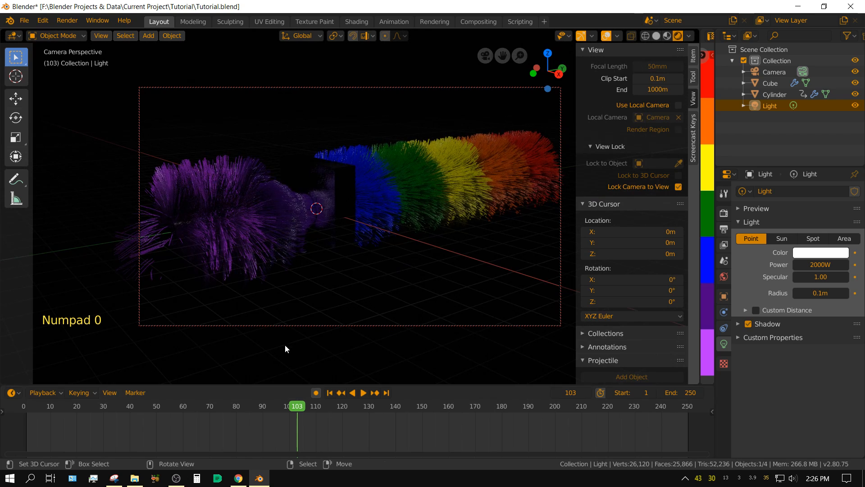
Step: Switch the viewport to solid shading, render a test image of frame 103 and close the render window
{"action": "left_click", "coordinate": [656, 36]}
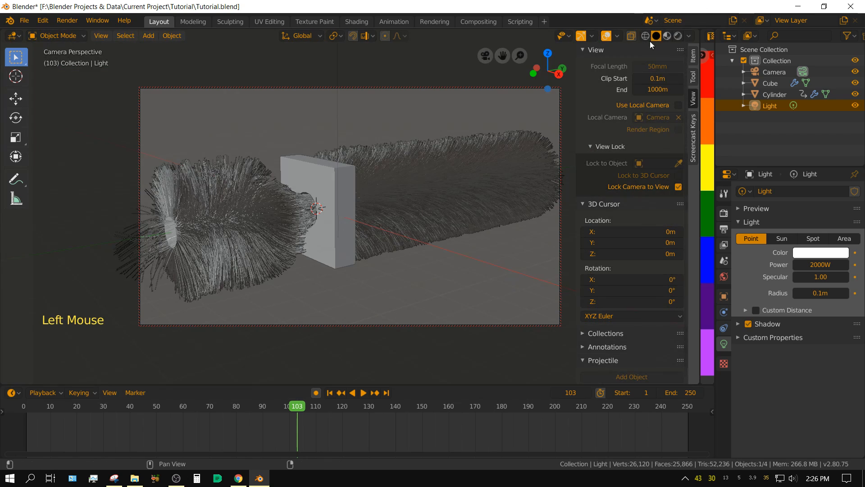
{"action": "left_click", "coordinate": [63, 20]}
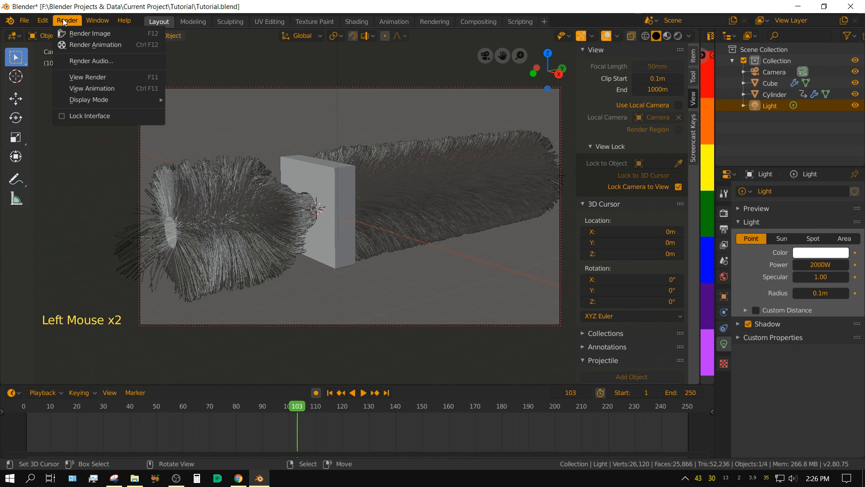
{"action": "left_click", "coordinate": [85, 35]}
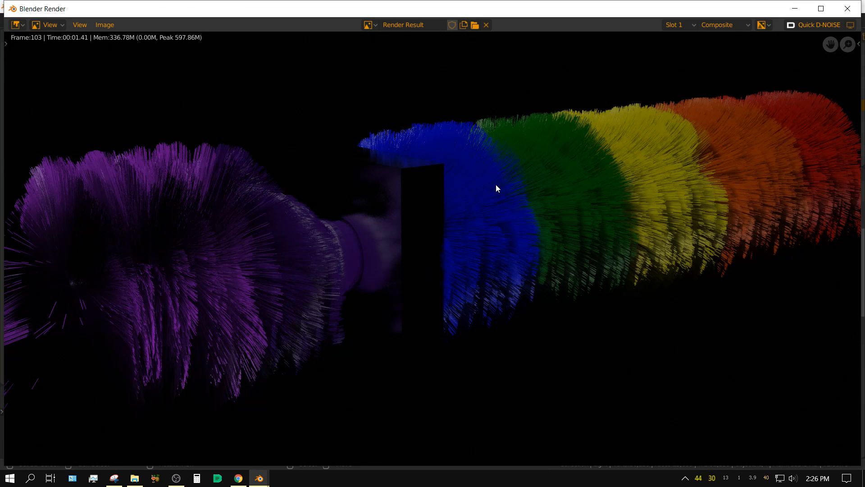
{"action": "left_click", "coordinate": [847, 9]}
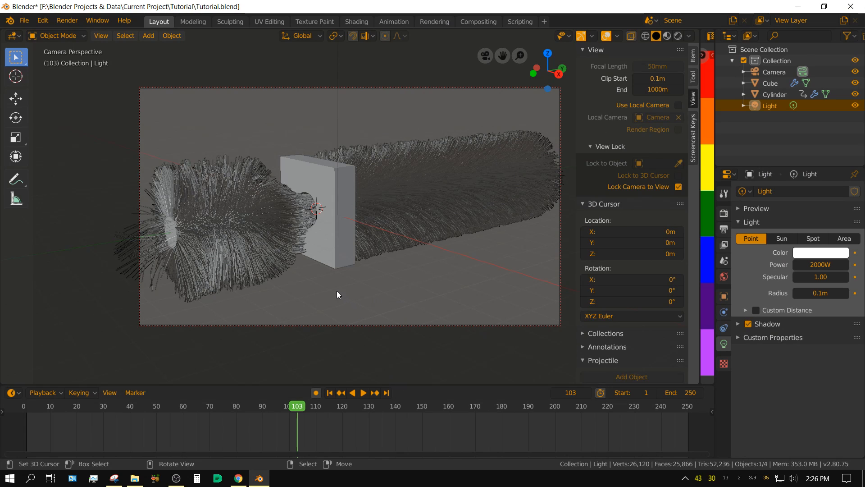
Step: Reframe the camera so the emerging purple hair fits fully in the shot, and rewind to frame 1
{"action": "middle_click_drag", "start_coordinate": [338, 296], "coordinate": [381, 297], "text": "shift"}
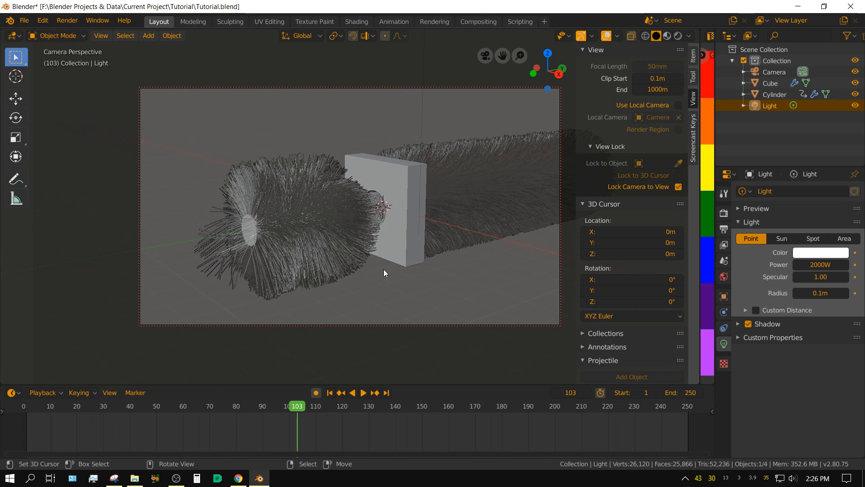
{"action": "left_click", "coordinate": [329, 393]}
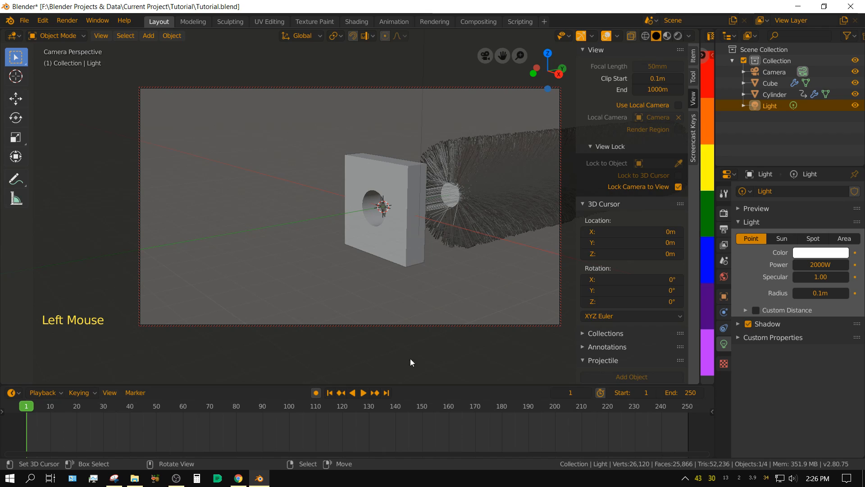
Step: Set the render output path to a new folder named Hair Eevee Tutorial inside F:\Blender Projects & Data\Blender Output
{"action": "left_click", "coordinate": [724, 214]}
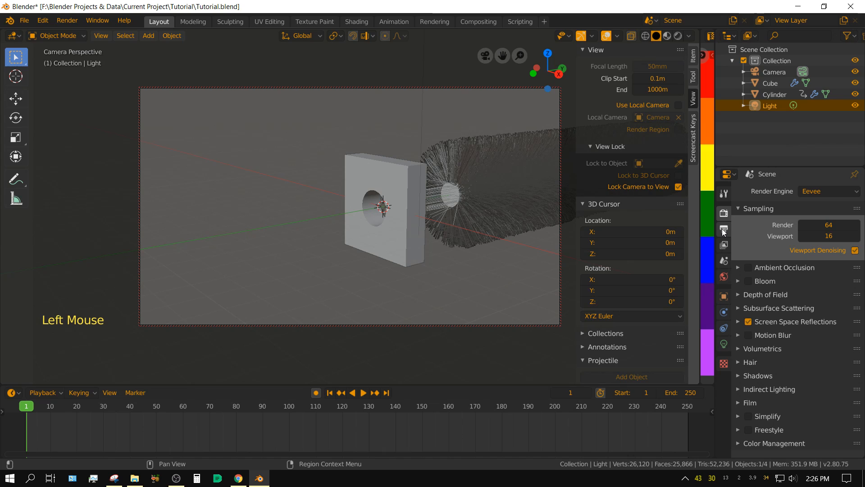
{"action": "left_click", "coordinate": [724, 230]}
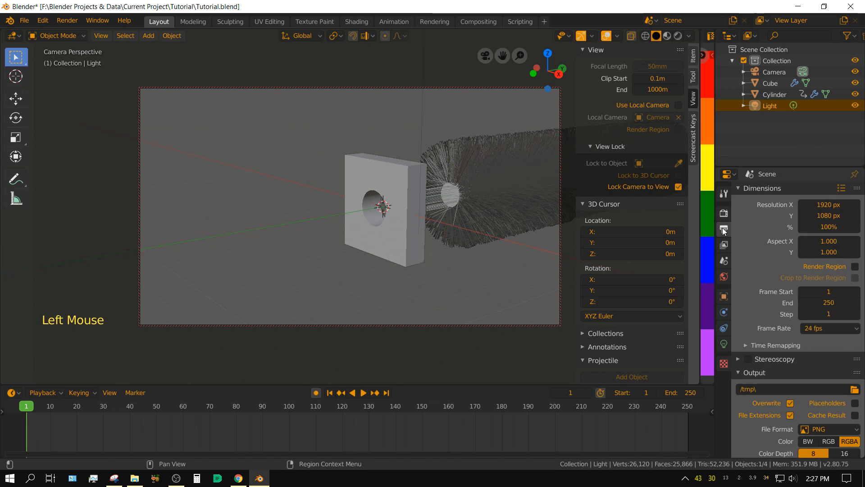
{"action": "left_click", "coordinate": [854, 389]}
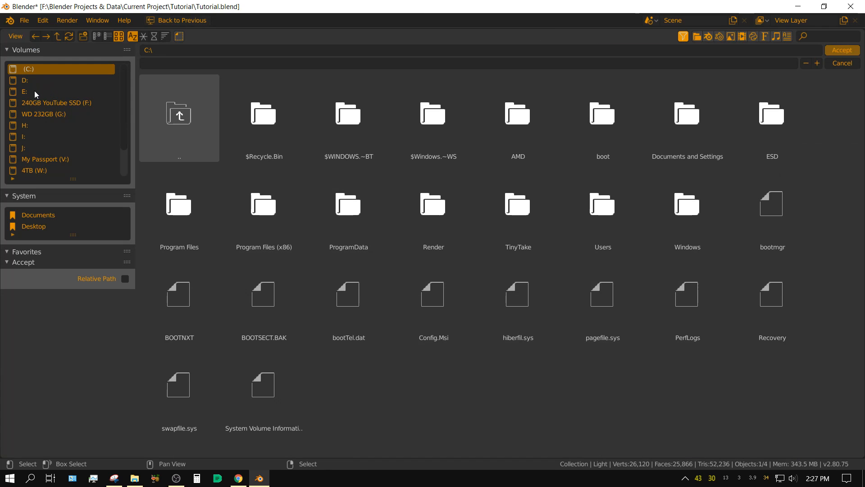
{"action": "left_click", "coordinate": [45, 103]}
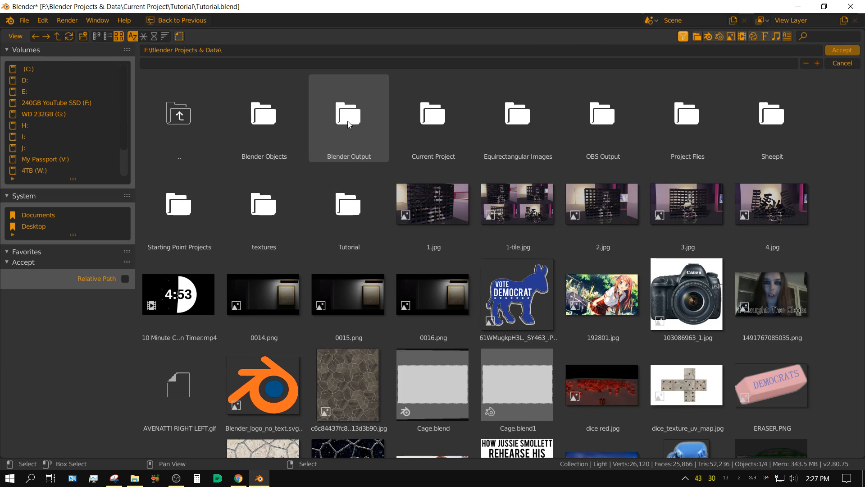
{"action": "left_click", "coordinate": [348, 124]}
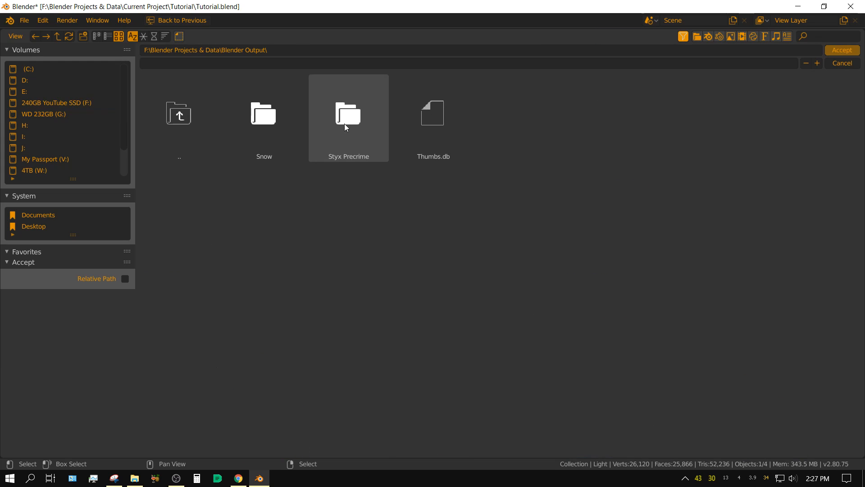
{"action": "left_click", "coordinate": [82, 36]}
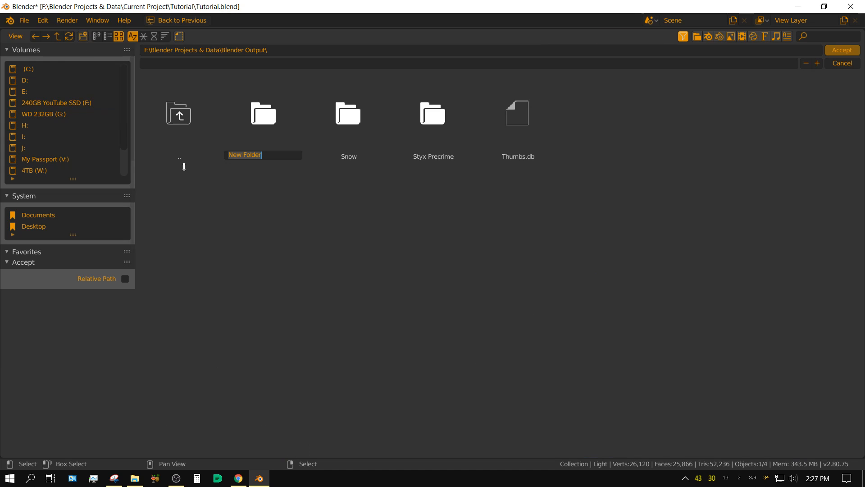
{"action": "type", "text": "H"}
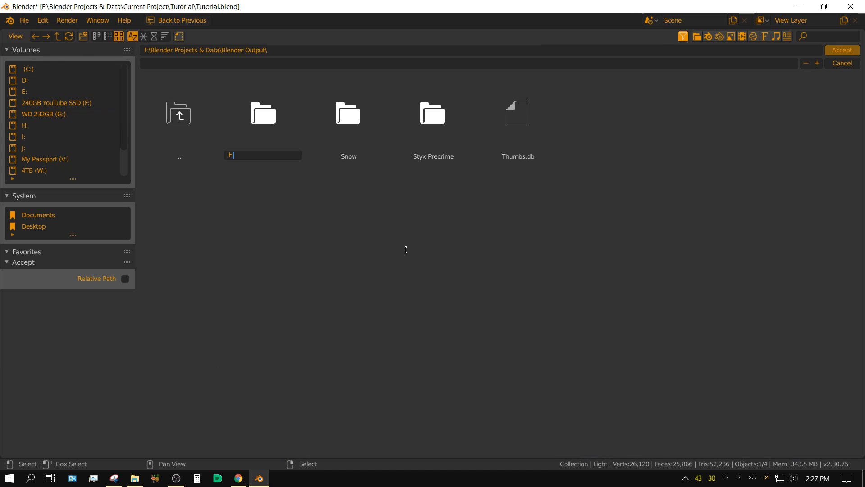
{"action": "type", "text": "air Eevee Tutorial"}
{"action": "key", "text": "Return"}
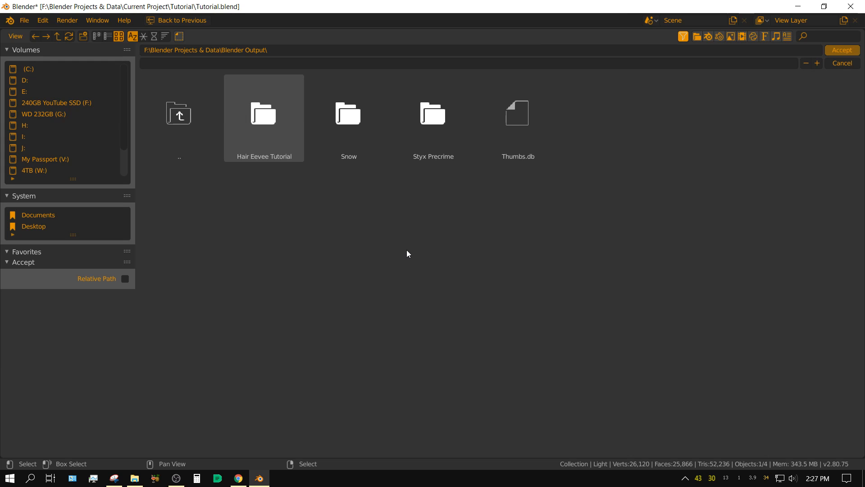
{"action": "double_click", "coordinate": [260, 112]}
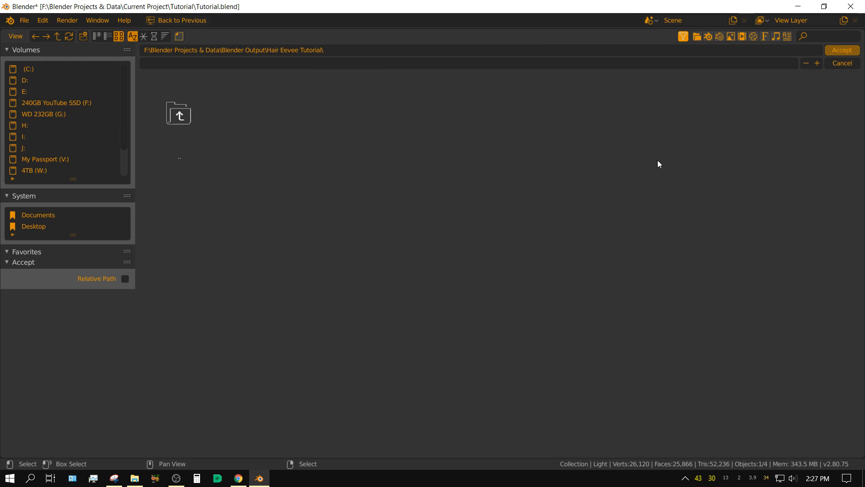
{"action": "left_click", "coordinate": [842, 50]}
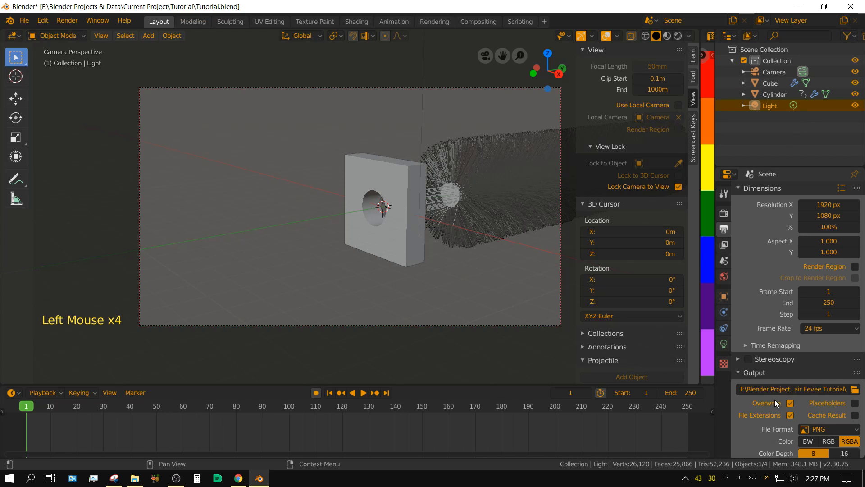
Step: Set the render output file format to JPEG and check the remaining output settings
{"action": "scroll", "coordinate": [775, 401], "scroll_direction": "down", "scroll_amount": 7}
{"action": "left_click", "coordinate": [830, 384]}
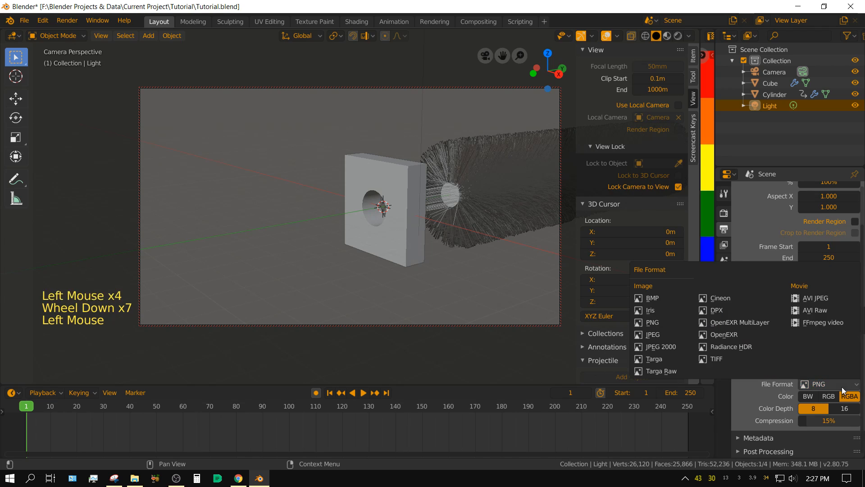
{"action": "left_click", "coordinate": [653, 335]}
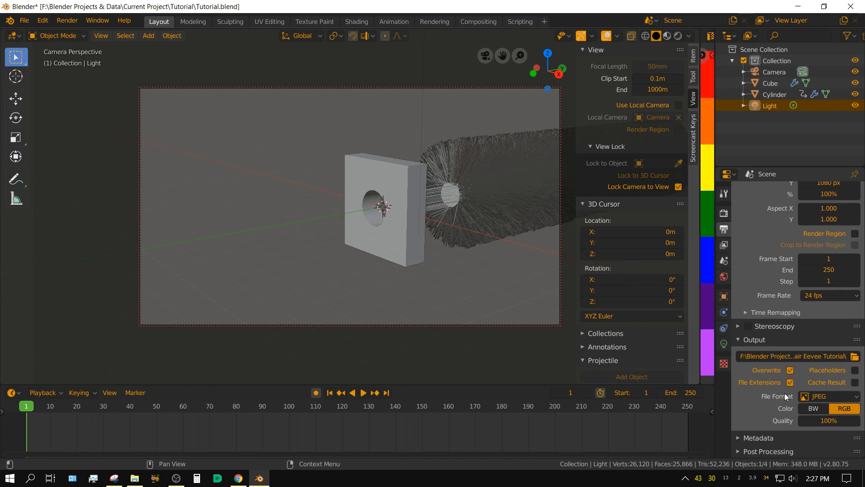
{"action": "scroll", "coordinate": [766, 315], "scroll_direction": "down", "scroll_amount": 4}
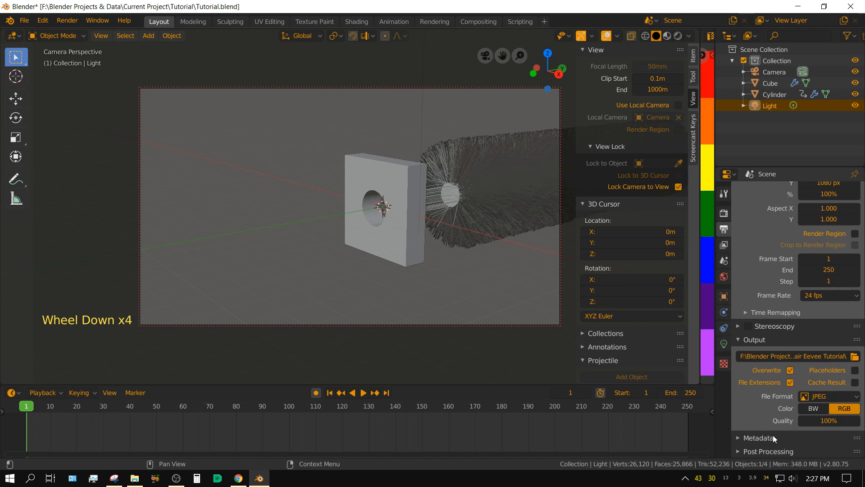
{"action": "scroll", "coordinate": [775, 282], "scroll_direction": "up", "scroll_amount": 6}
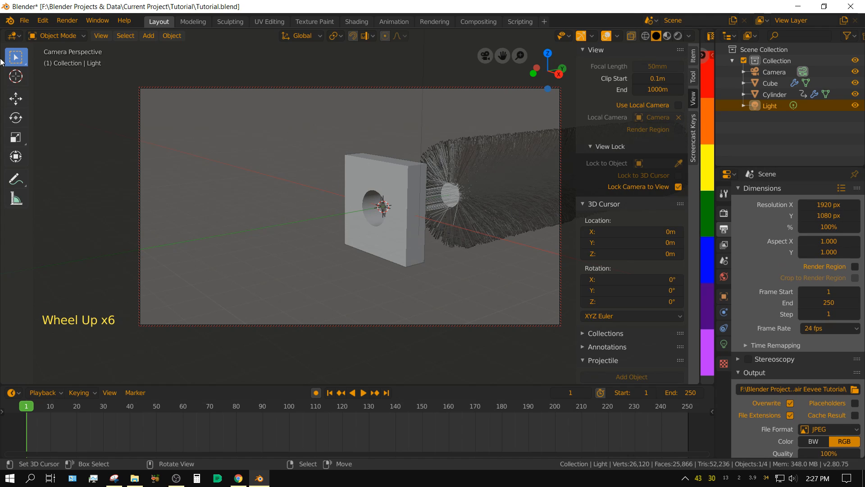
Step: Render the full animation through frame 250 with the render window maximized, and close that window once rendering is complete
{"action": "left_click", "coordinate": [66, 21]}
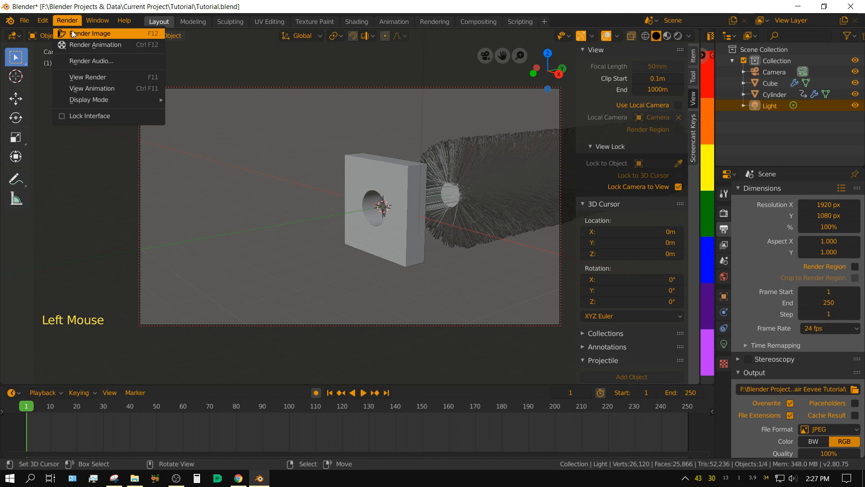
{"action": "left_click", "coordinate": [95, 45]}
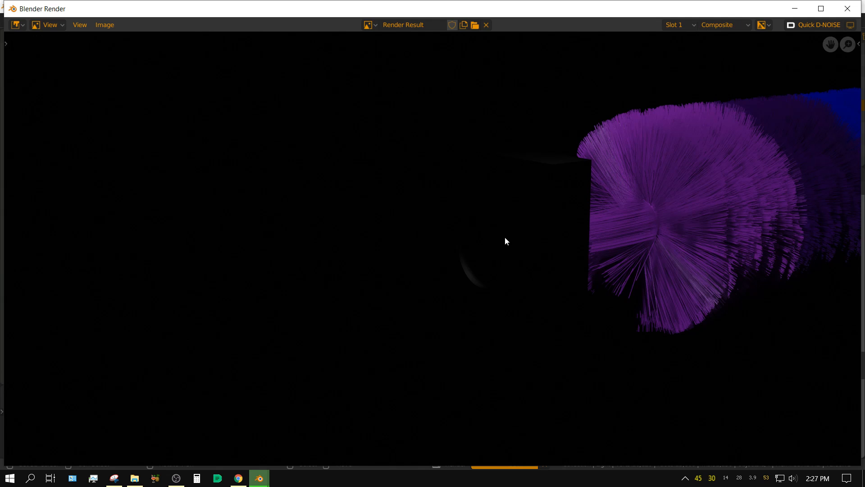
{"action": "left_click", "coordinate": [822, 9]}
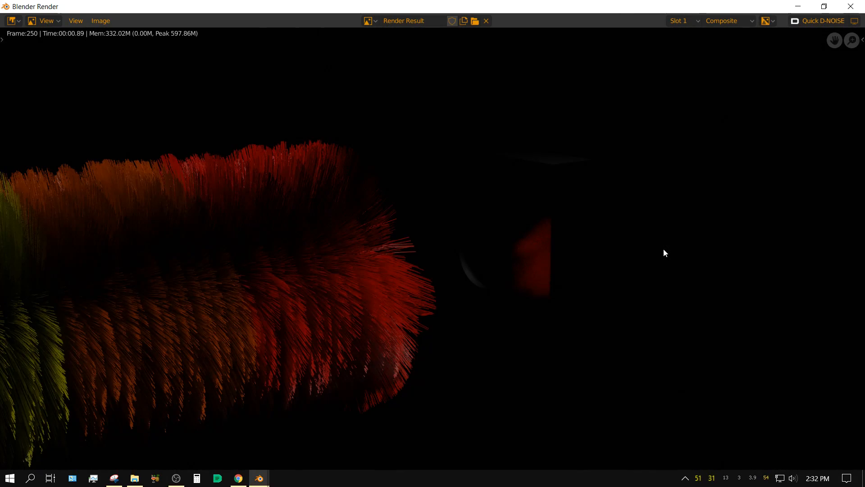
{"action": "left_click", "coordinate": [850, 9]}
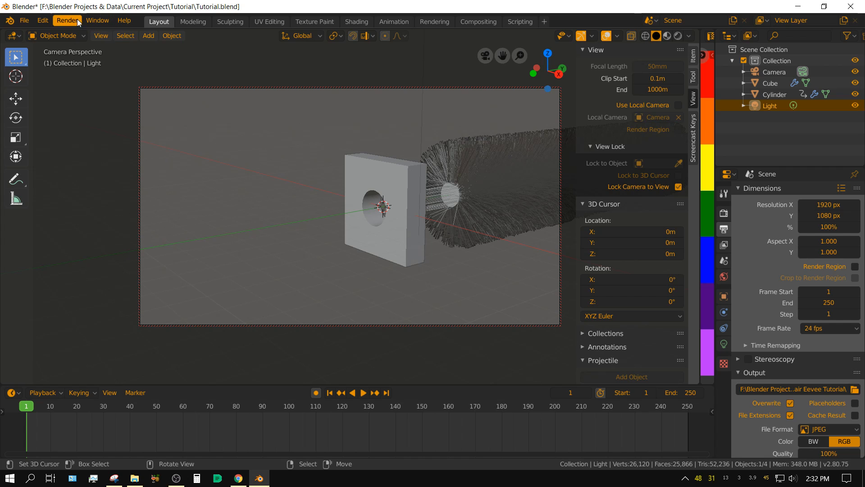
Step: Play back the rendered animation with View Animation
{"action": "left_click", "coordinate": [62, 20]}
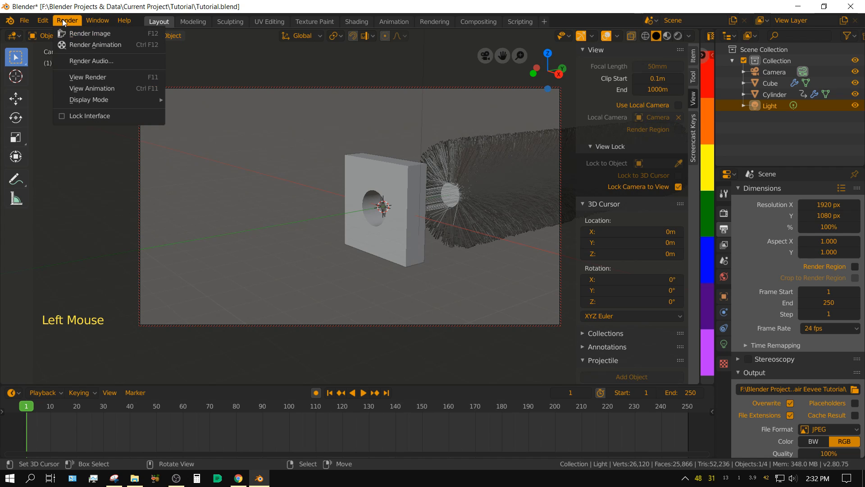
{"action": "left_click", "coordinate": [87, 90]}
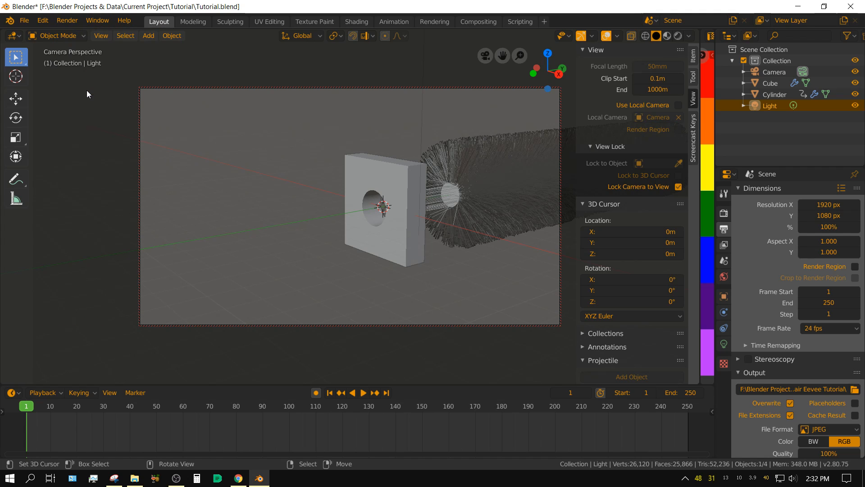